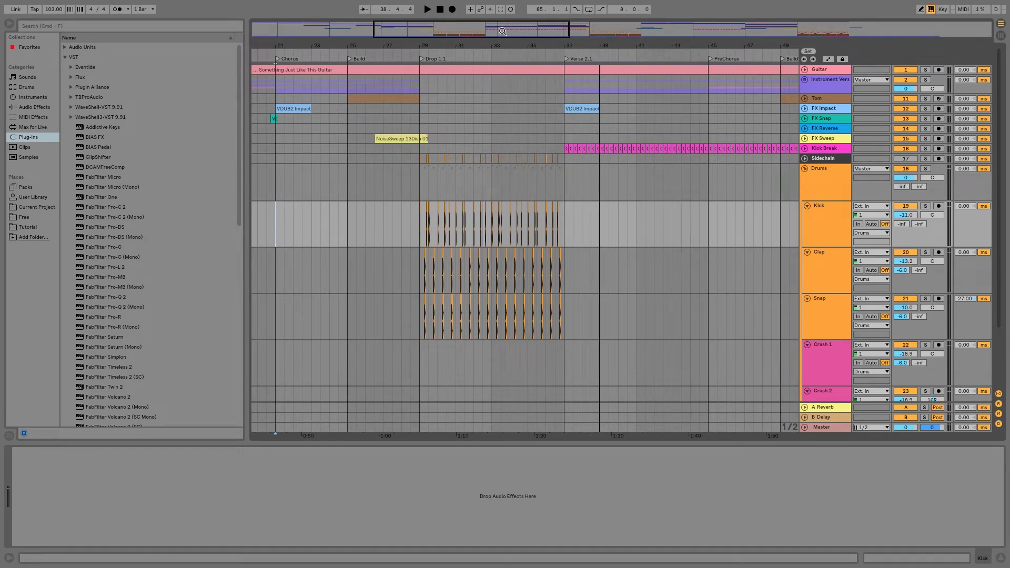
Solo the Drums group and play the Drop 1.1 section from bar 29.
mouse_move(502, 31)
mouse_down()
mouse_move(505, 42)
mouse_move(492, 32)
mouse_up()
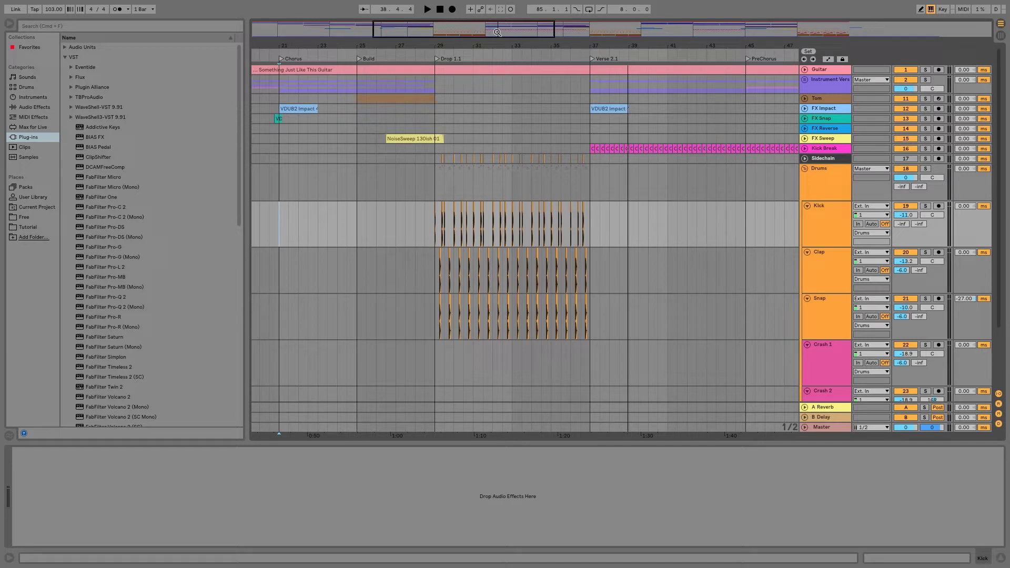
drag(496, 32, 495, 92)
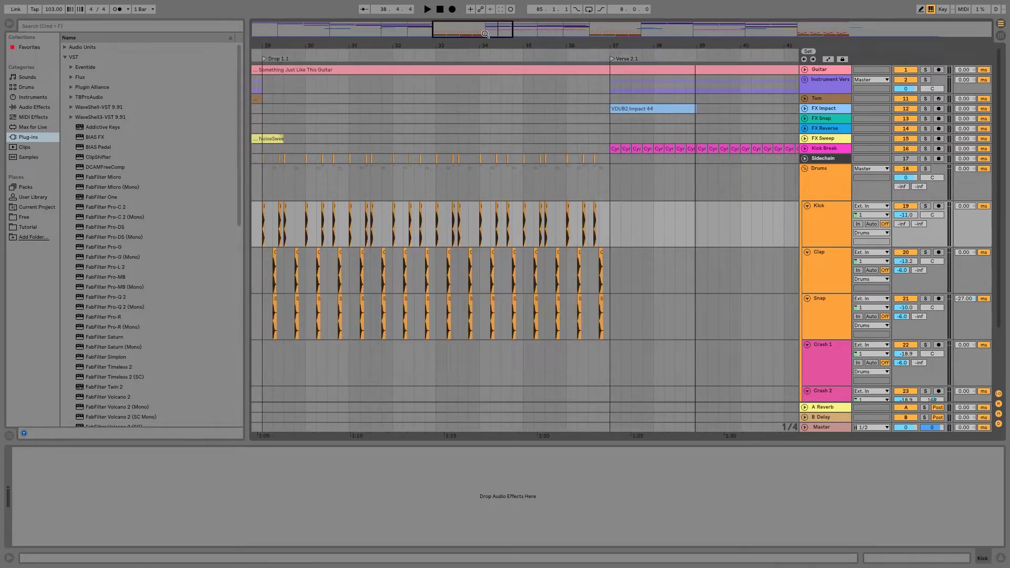
key(minus)
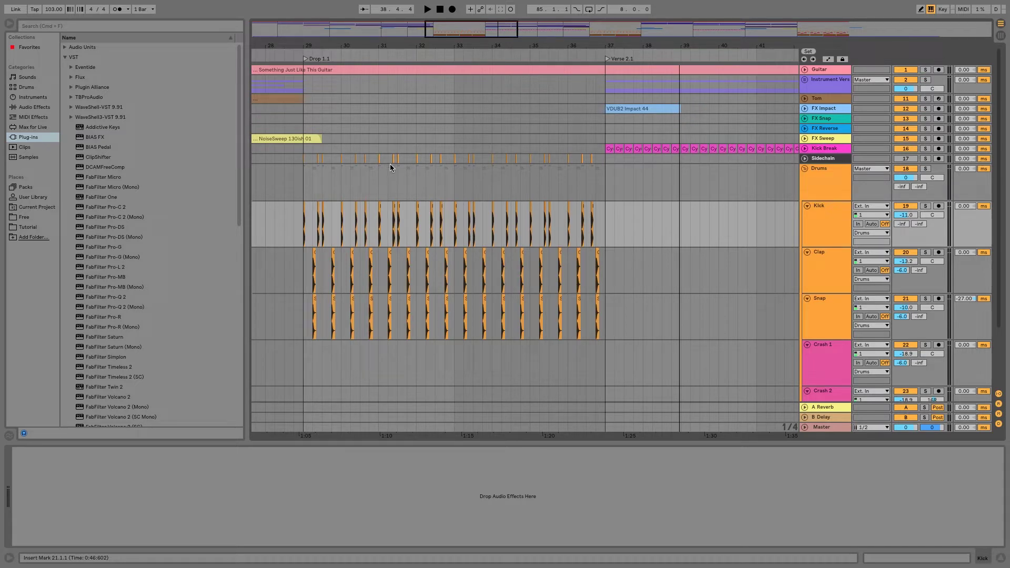
click(837, 176)
click(925, 168)
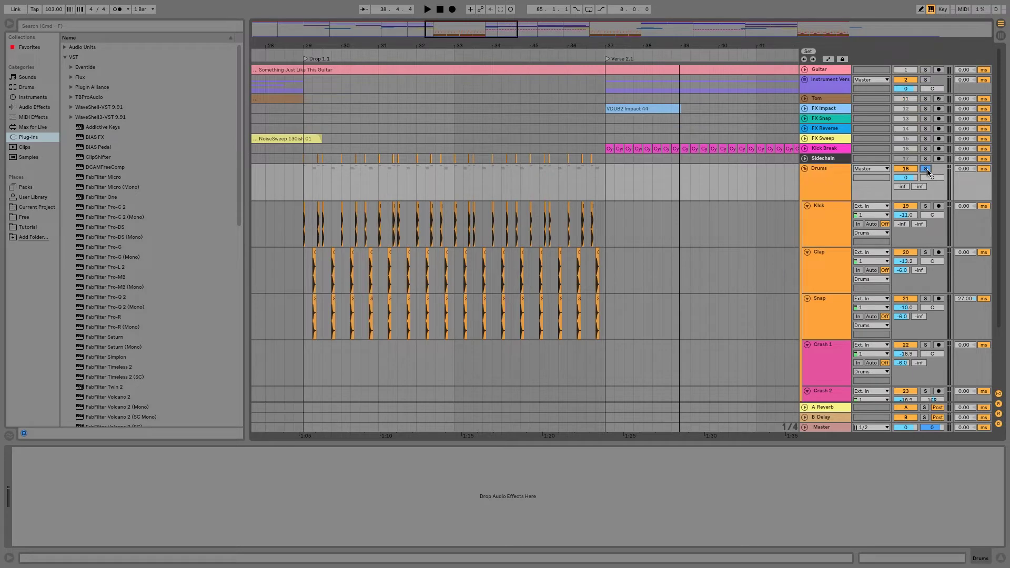
click(302, 222)
key(space)
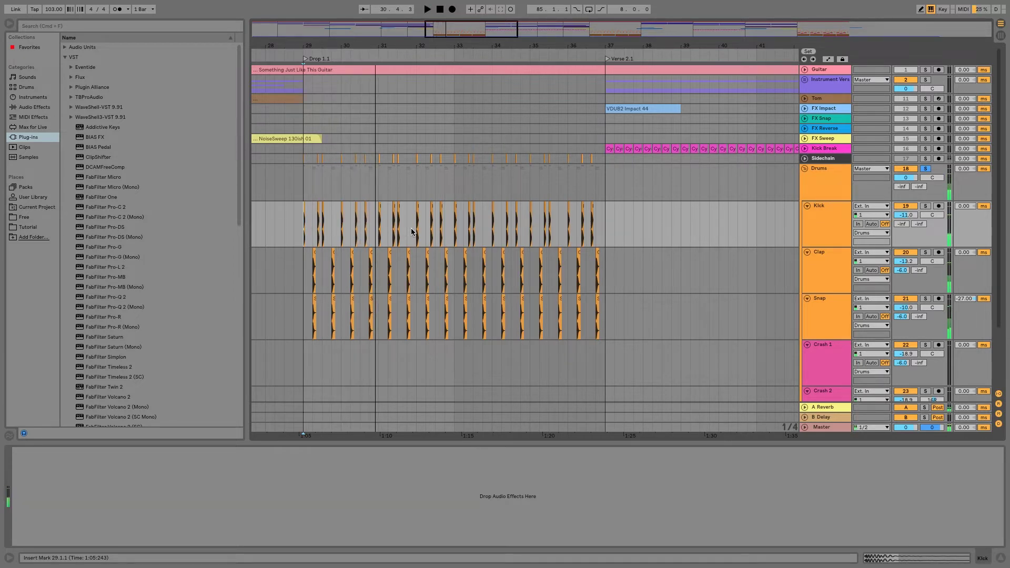
Remove the fade-out from the first Kick clip at bar 29, solo the Kick track and play it.
drag(470, 44, 468, 72)
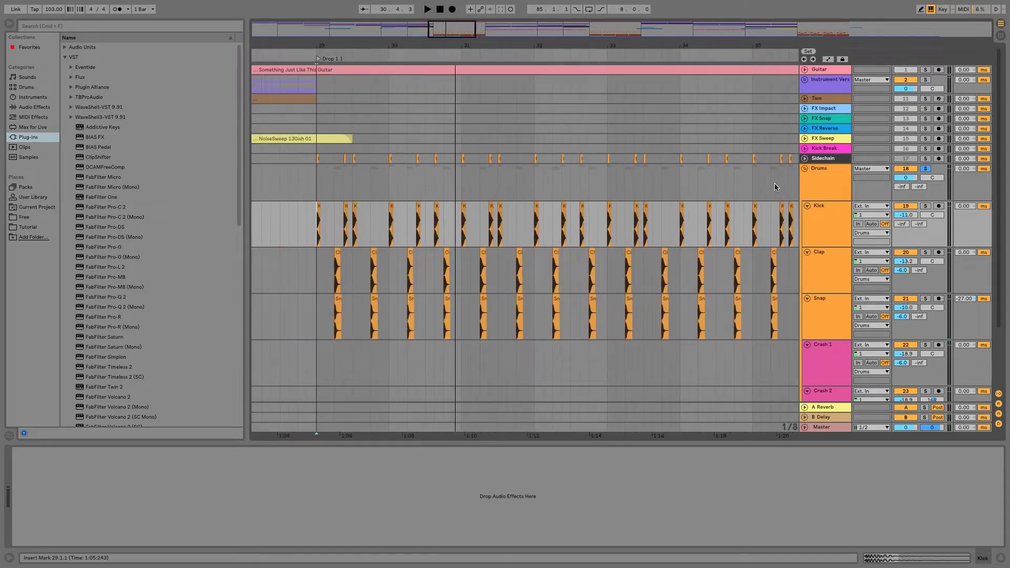
click(820, 233)
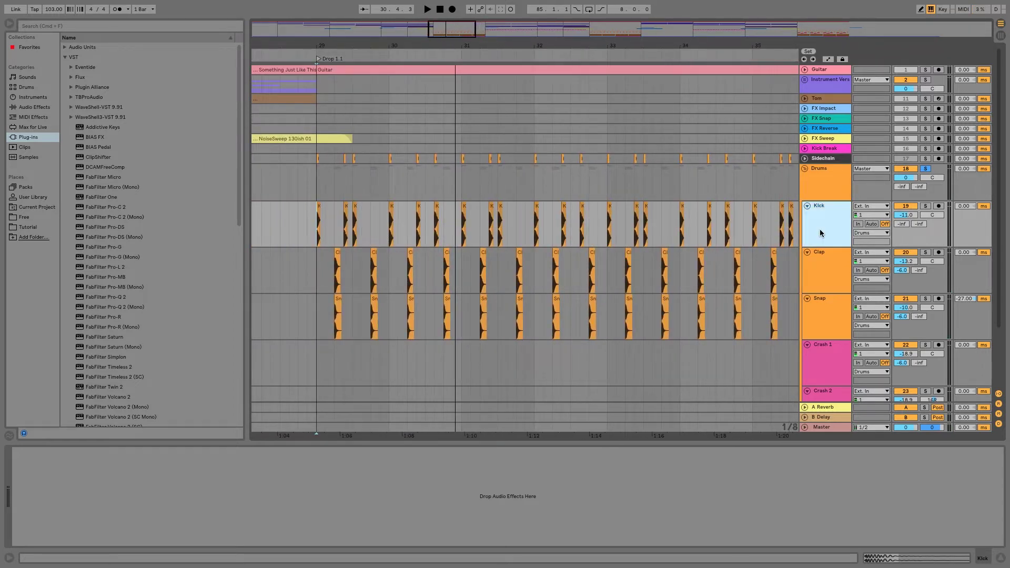
click(829, 275)
click(831, 301)
click(824, 229)
drag(468, 25, 443, 131)
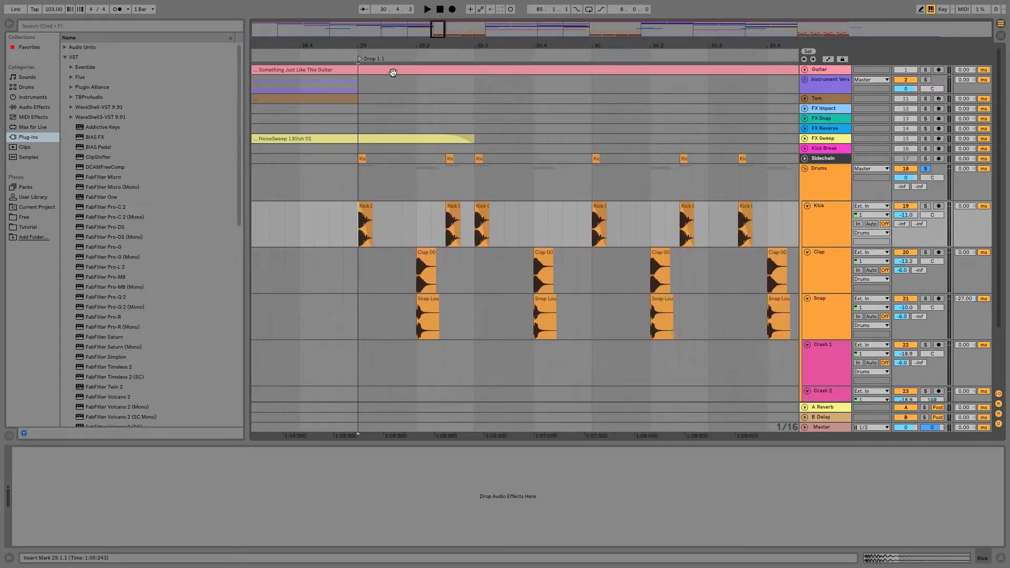
drag(436, 30, 379, 84)
click(380, 206)
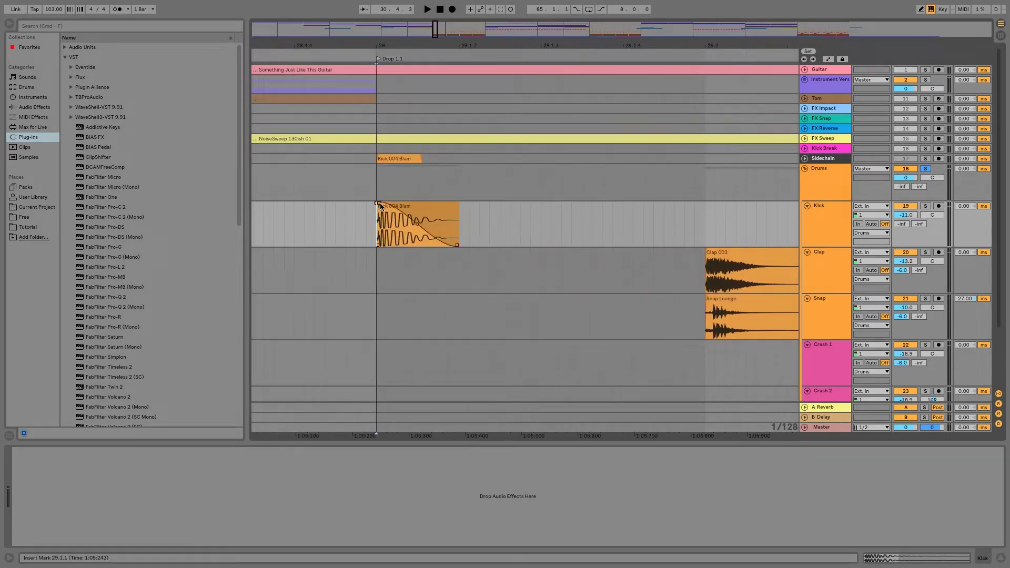
drag(380, 205, 495, 209)
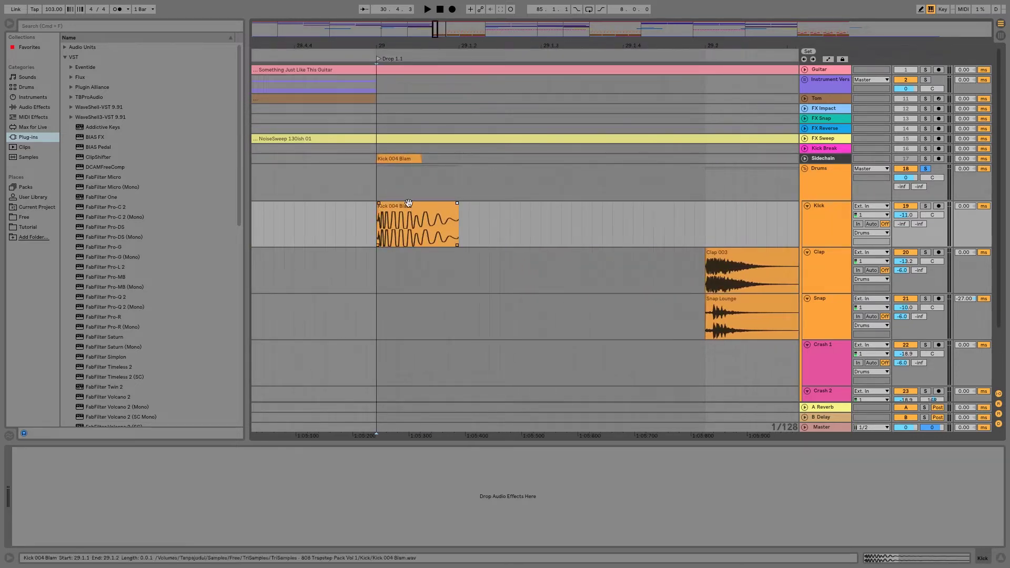
click(925, 206)
key(space)
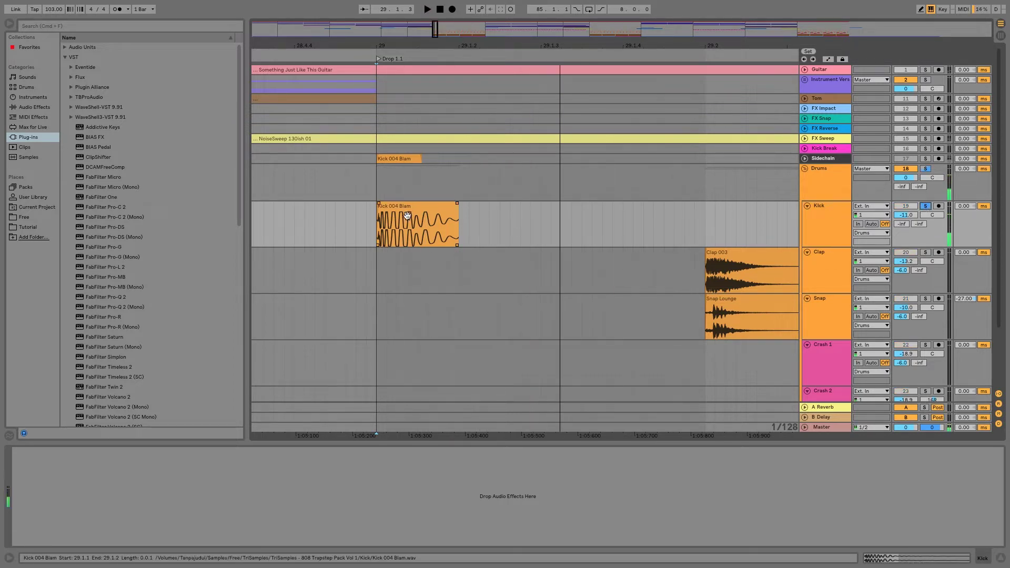
Restore the full-length fade-out on the first Kick clip at bar 29 and play it soloed.
drag(457, 206, 314, 207)
click(377, 229)
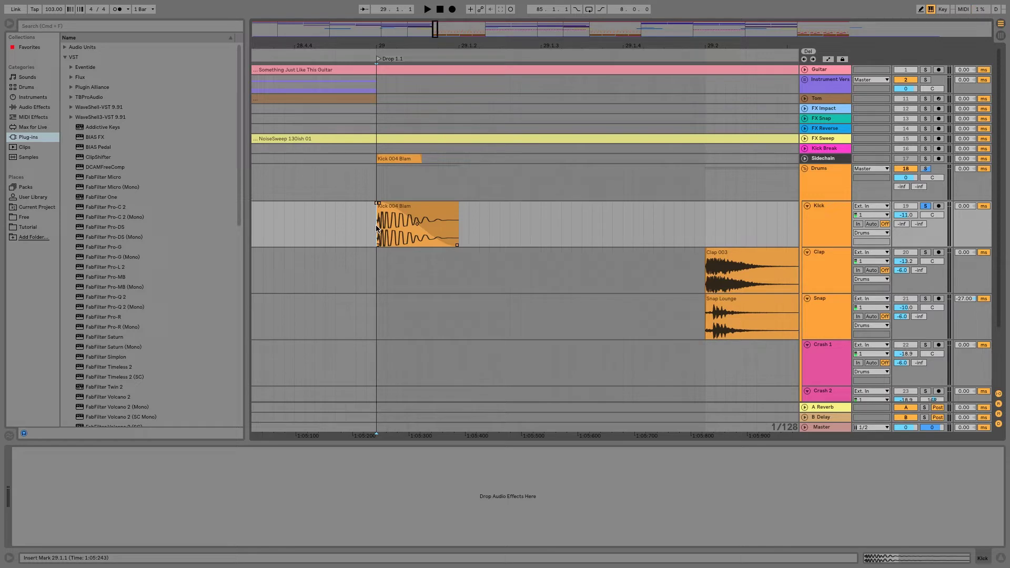
key(space)
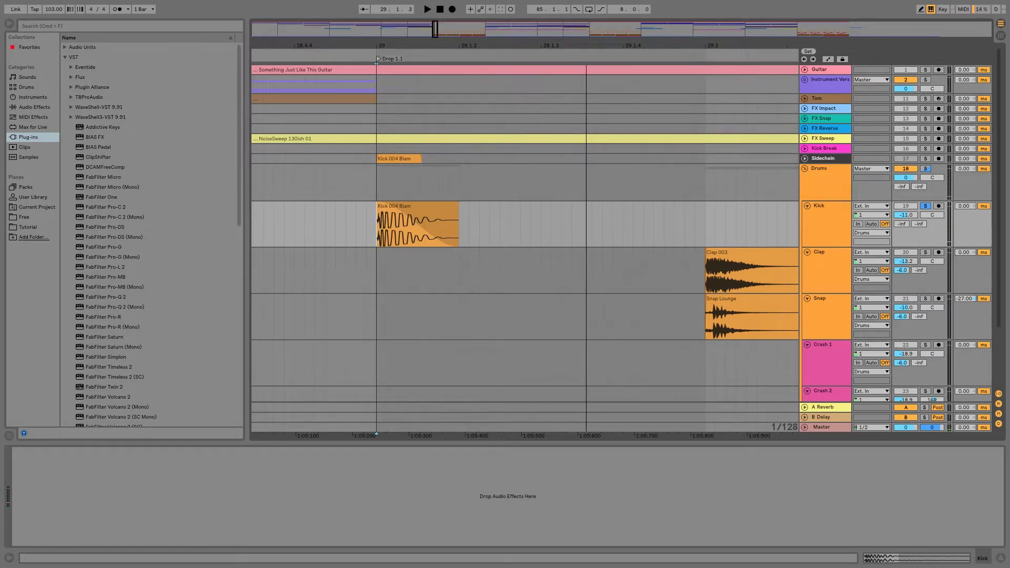
Solo the Clap track and audition it from 29.2 with EQ Eight bypassed and its reverb send at -inf.
drag(434, 29, 438, 28)
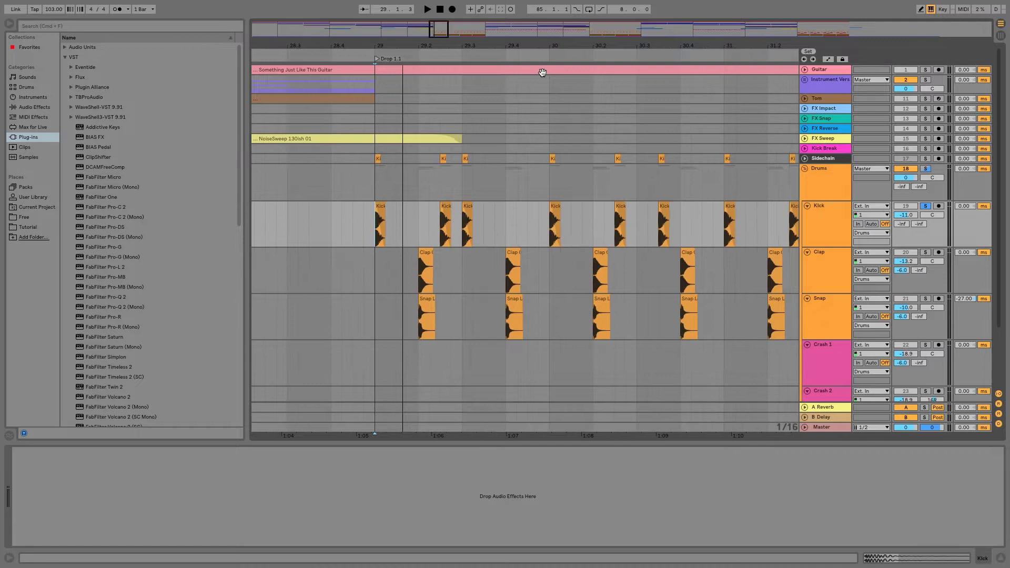
click(820, 265)
click(823, 318)
click(819, 281)
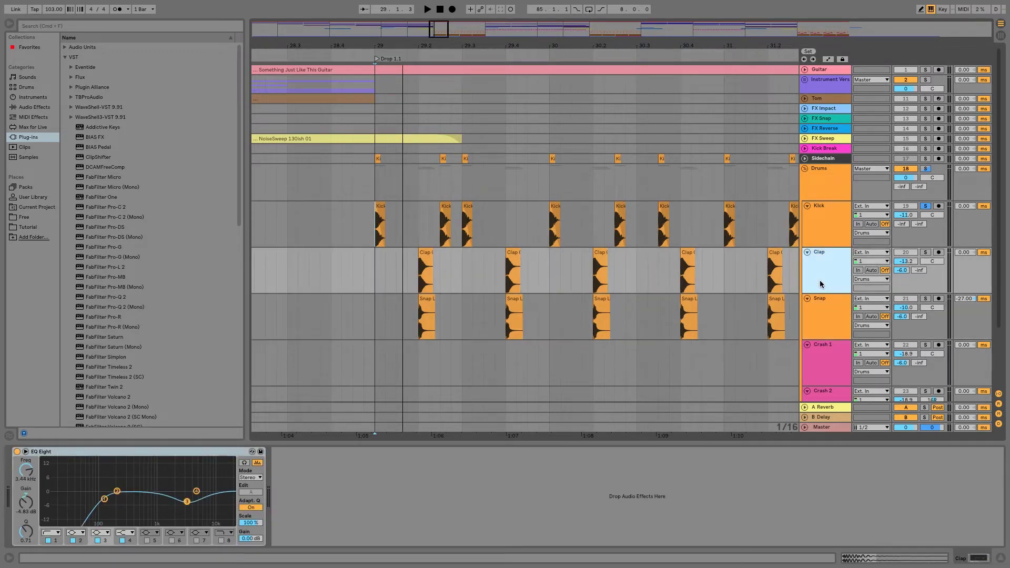
click(925, 253)
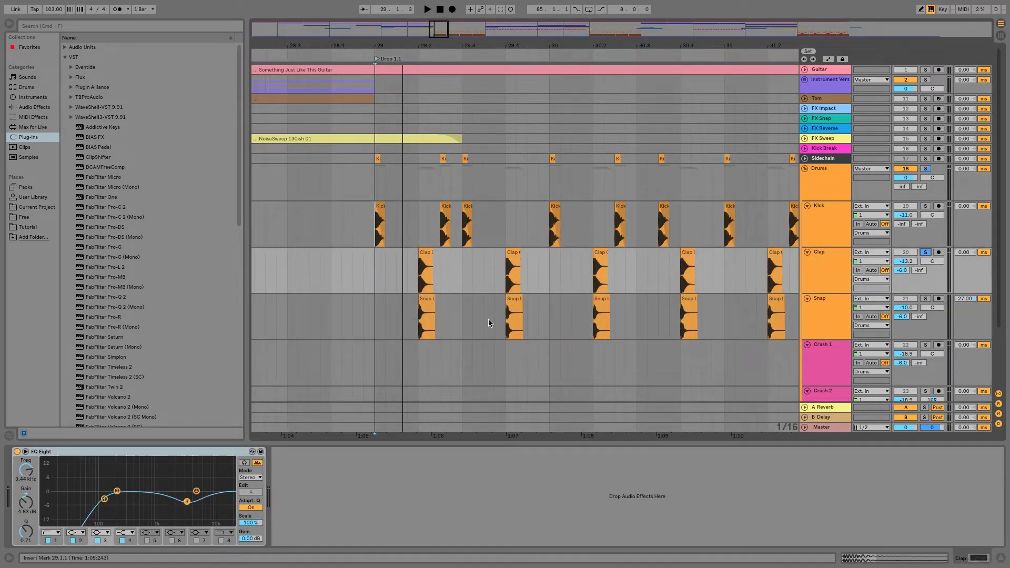
click(416, 285)
key(space)
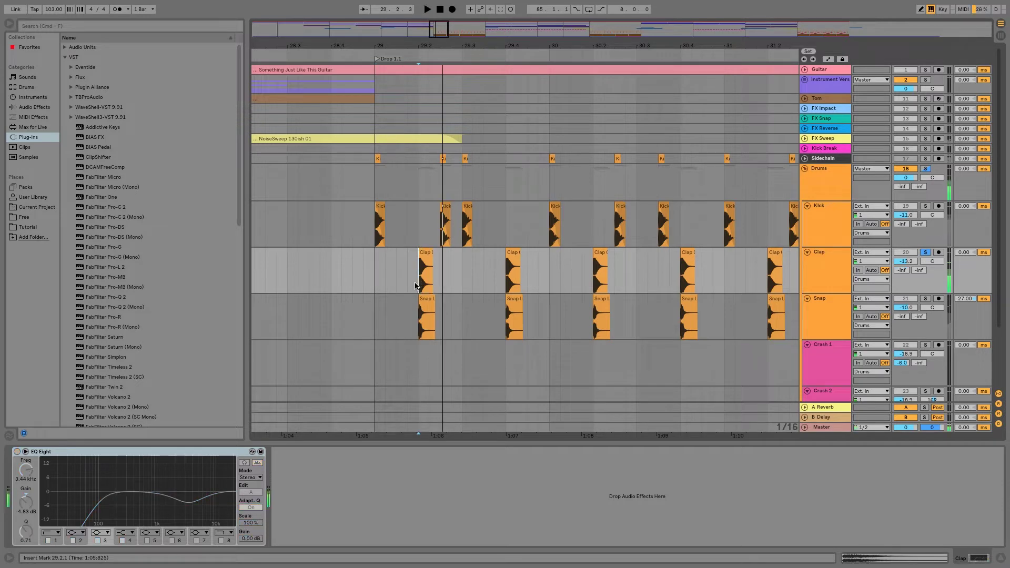
key(space)
key(space)
key(space)
key(space)
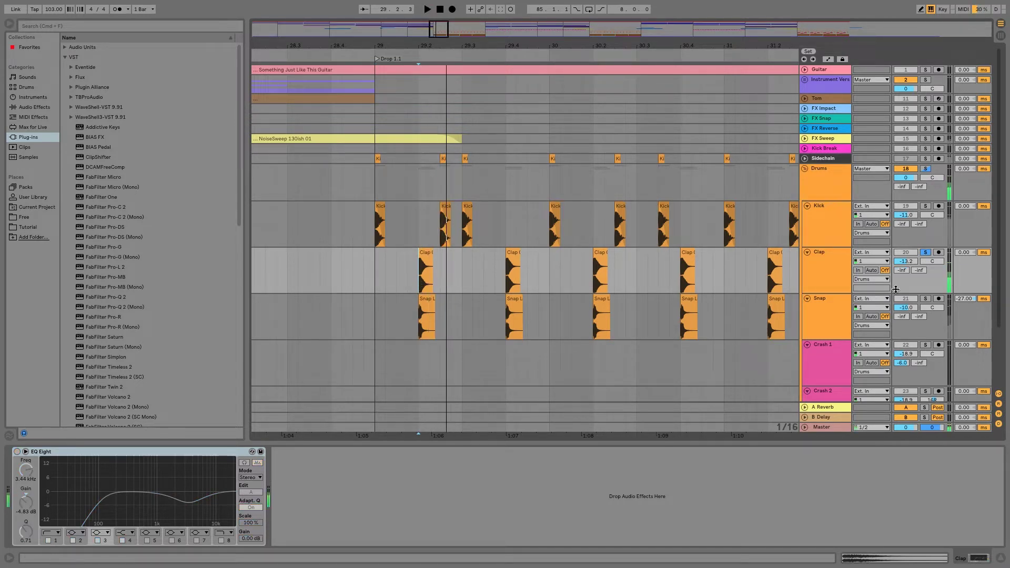
key(space)
Solo the Snap track instead of the Clap, bypass its EQ Eight and play it from 29.2.
click(830, 305)
click(924, 298)
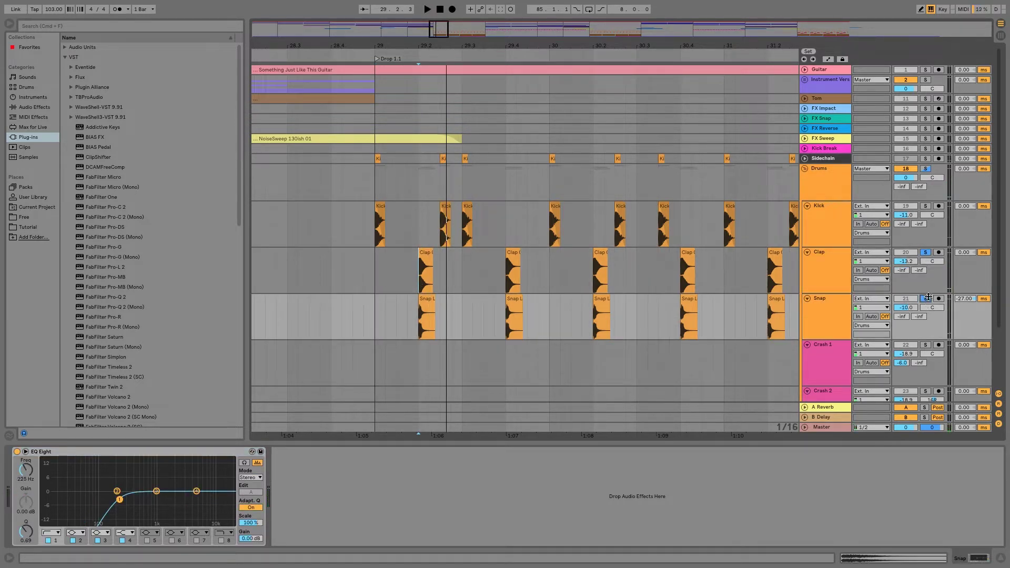
click(926, 254)
click(925, 299)
click(17, 451)
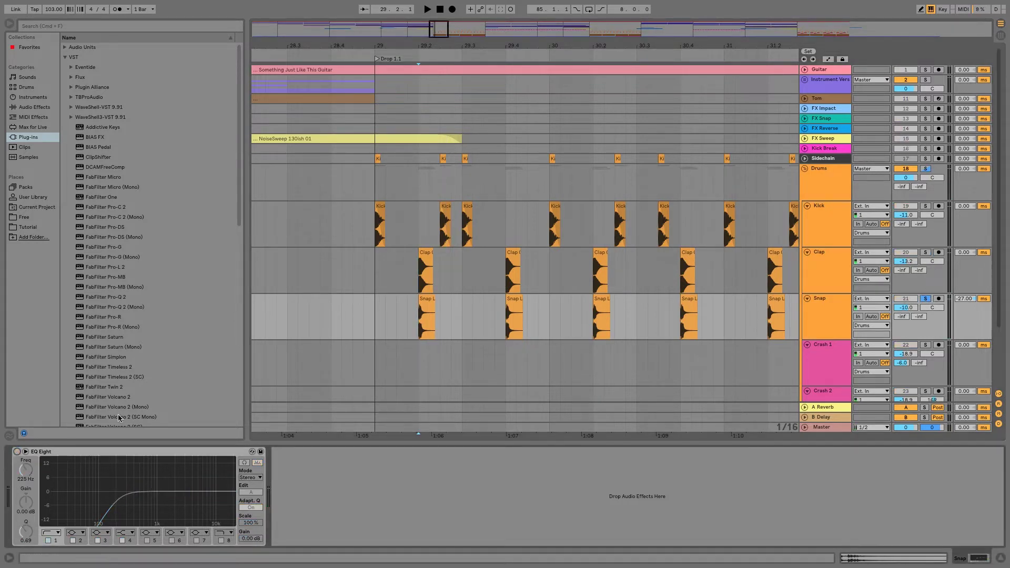
key(space)
key(space)
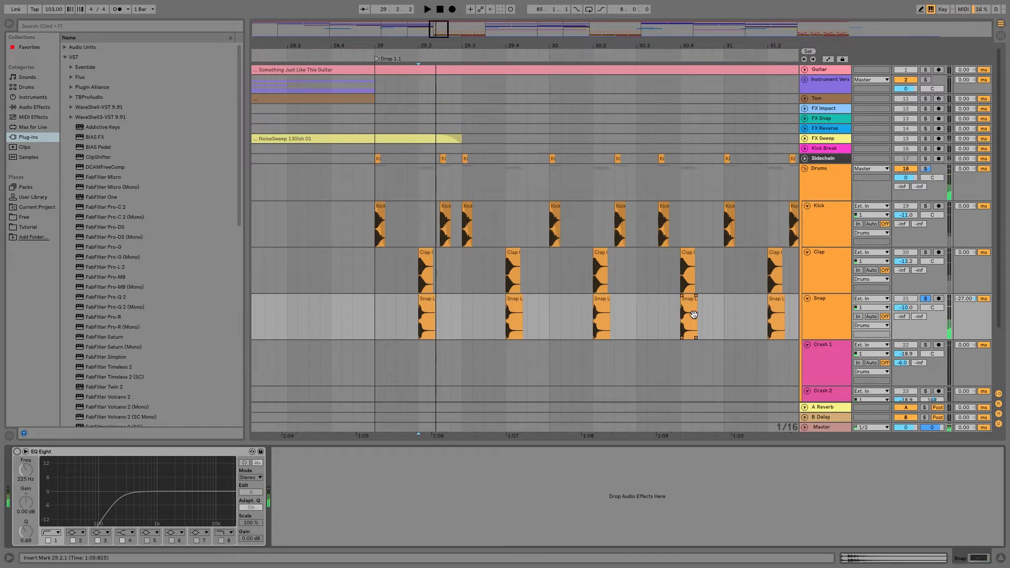
Solo the Clap together with the Snap and re-enable EQ Eight on both tracks.
click(814, 270)
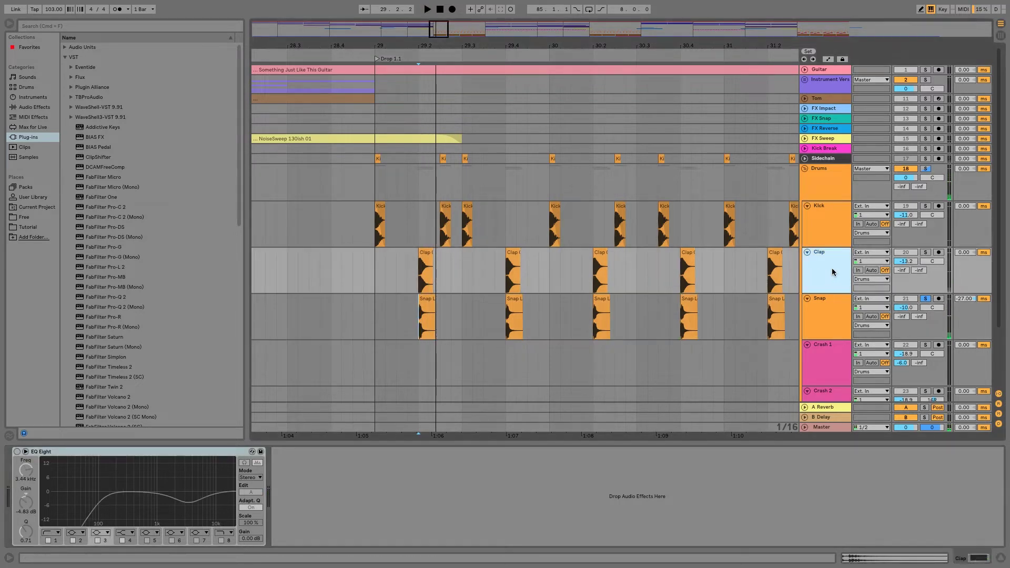
click(925, 255)
click(16, 452)
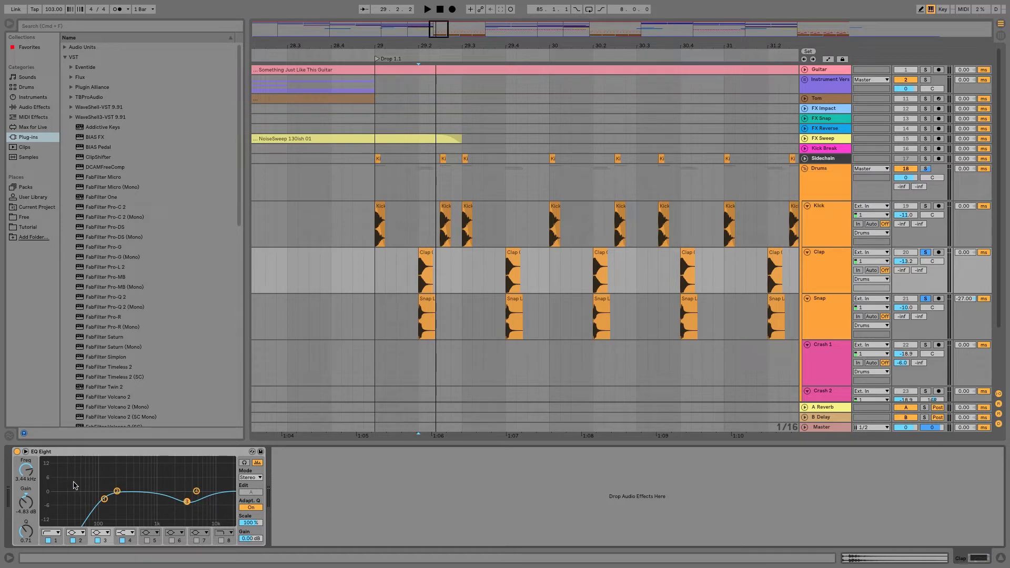
click(835, 307)
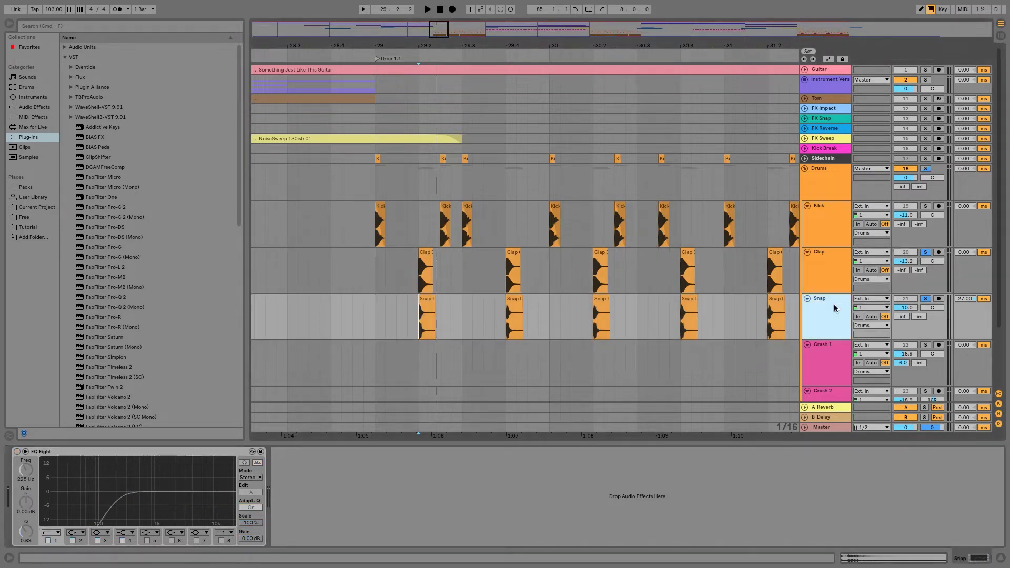
click(17, 452)
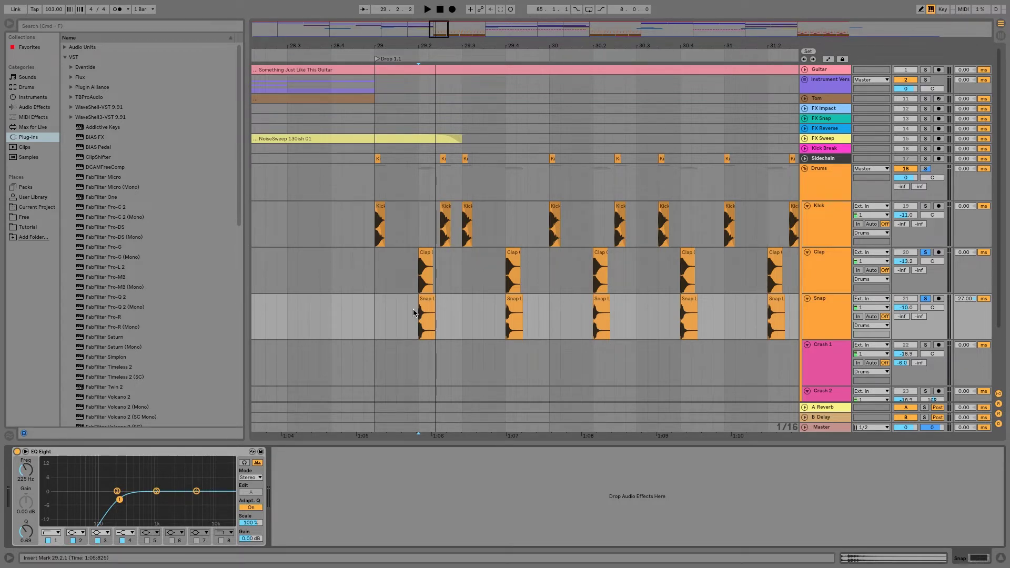
Set the A Reverb send of the Clap and Snap tracks together to -5.6 dB.
click(761, 255)
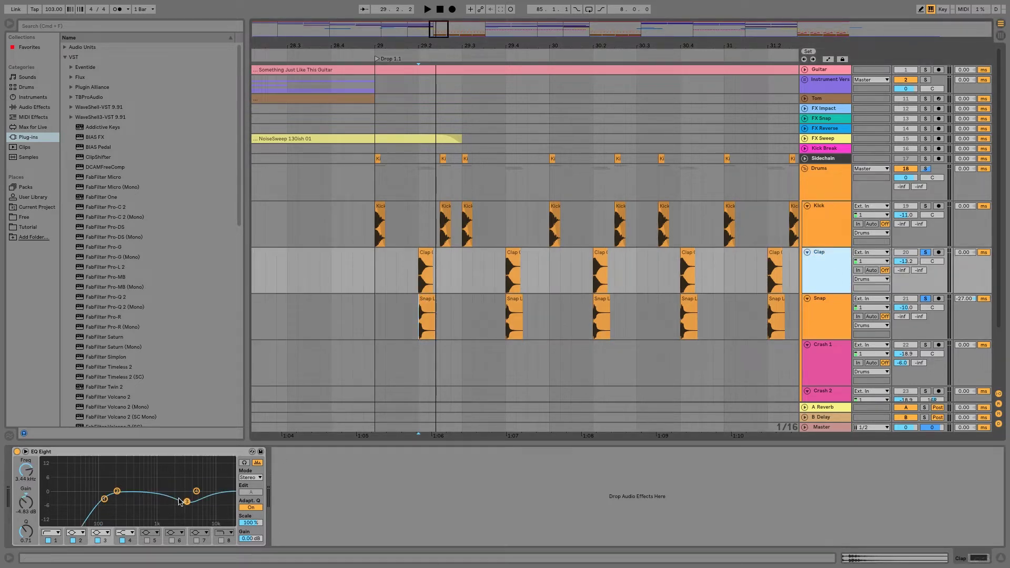
drag(417, 286, 415, 315)
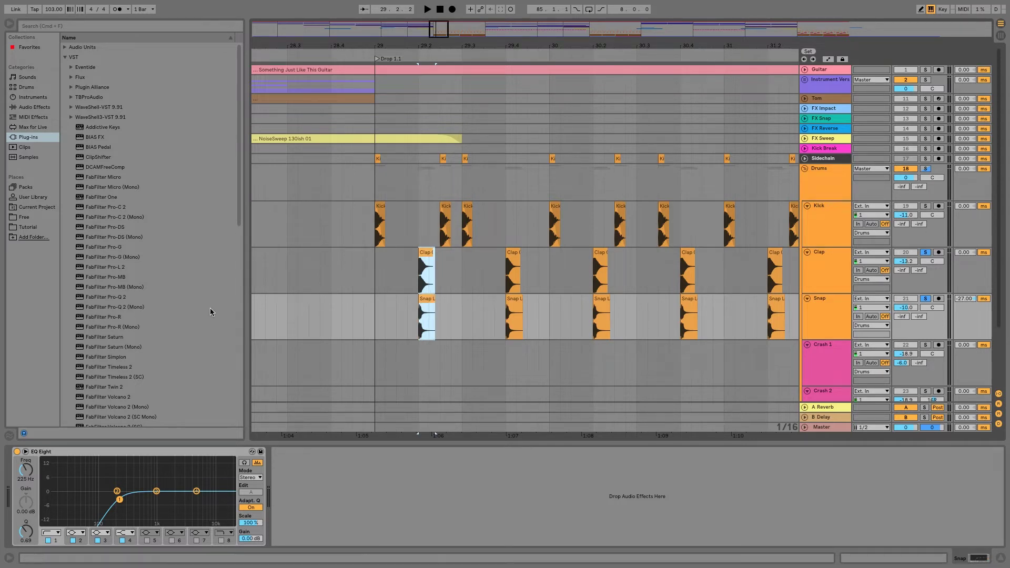
click(831, 254)
shift+click(828, 296)
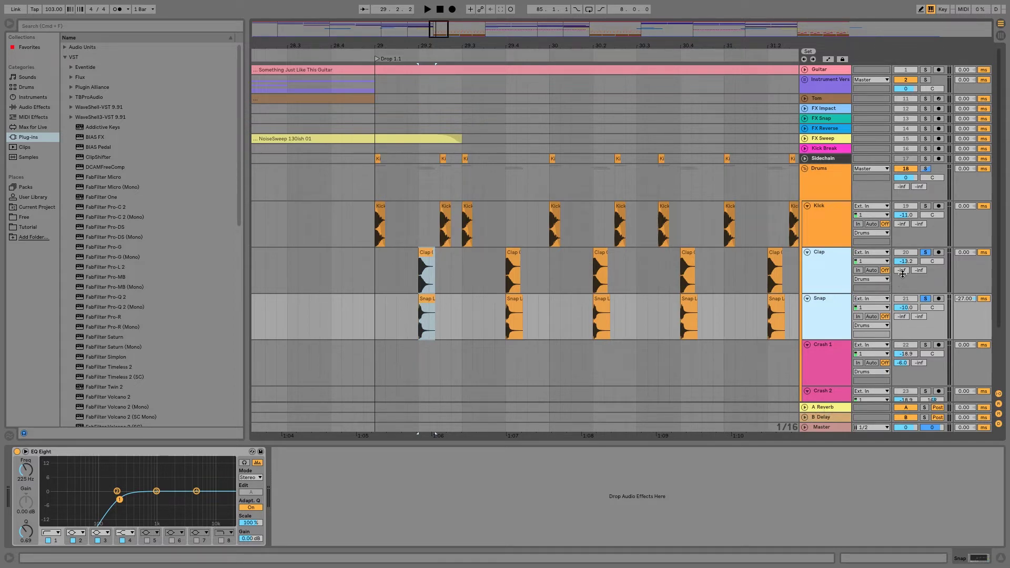
drag(903, 274, 903, 265)
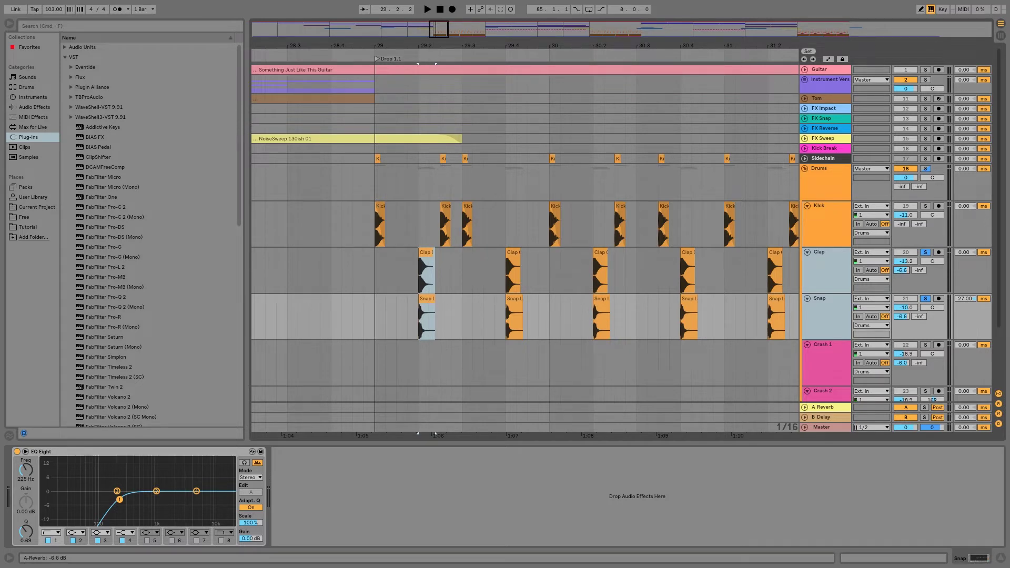
Solo the whole Drums group and play the combined kick, clap and snap from bar 29.
click(925, 205)
click(925, 169)
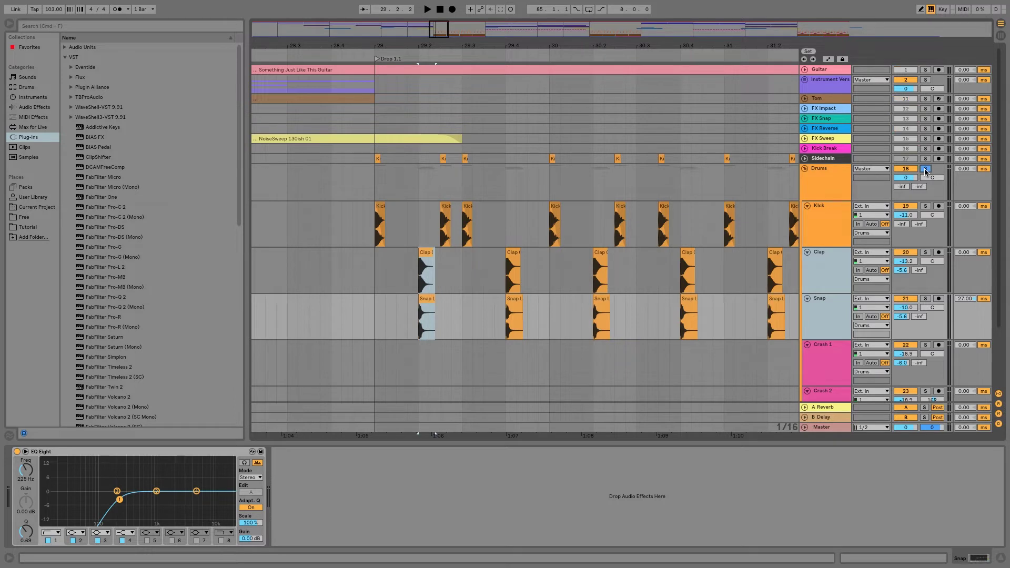
click(380, 227)
key(space)
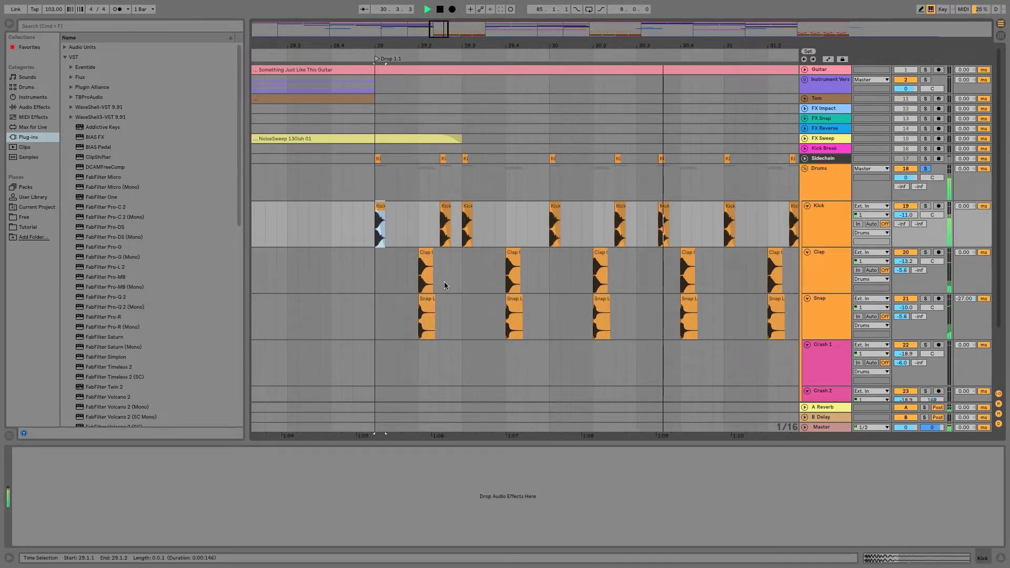
key(space)
Unsolo the Drums group and select the first Snap clip at 29.2.
click(777, 298)
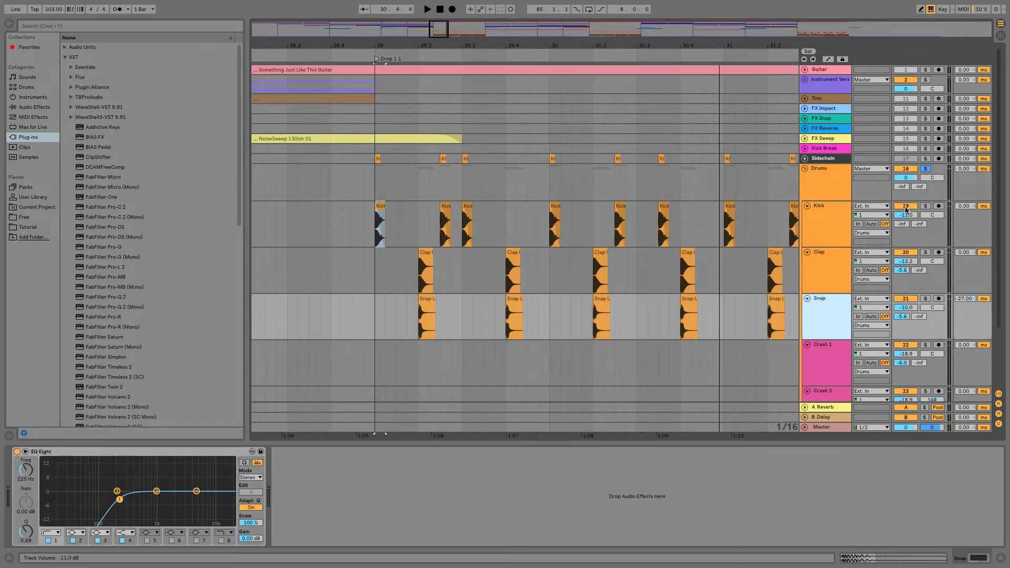
click(925, 168)
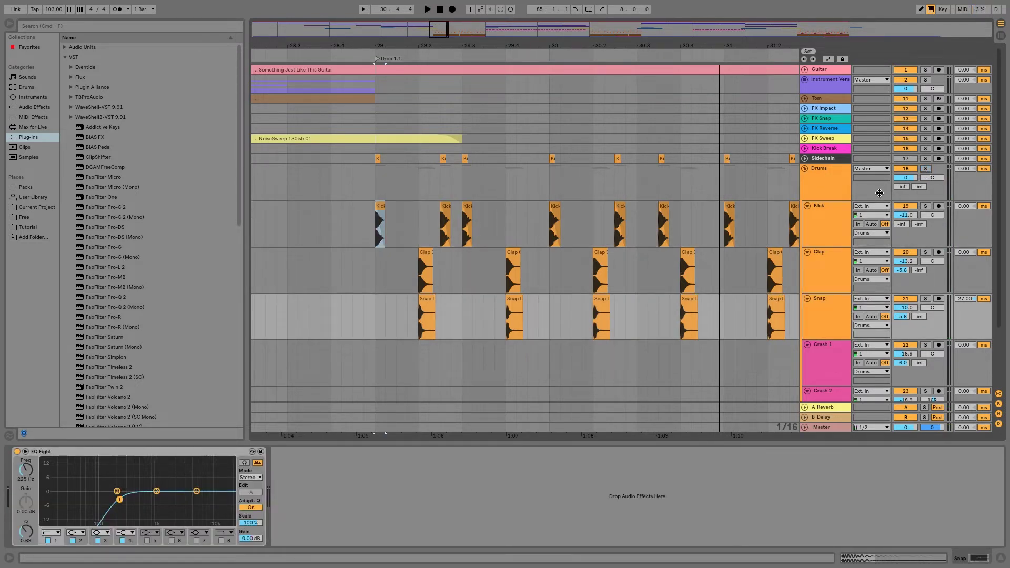
click(839, 296)
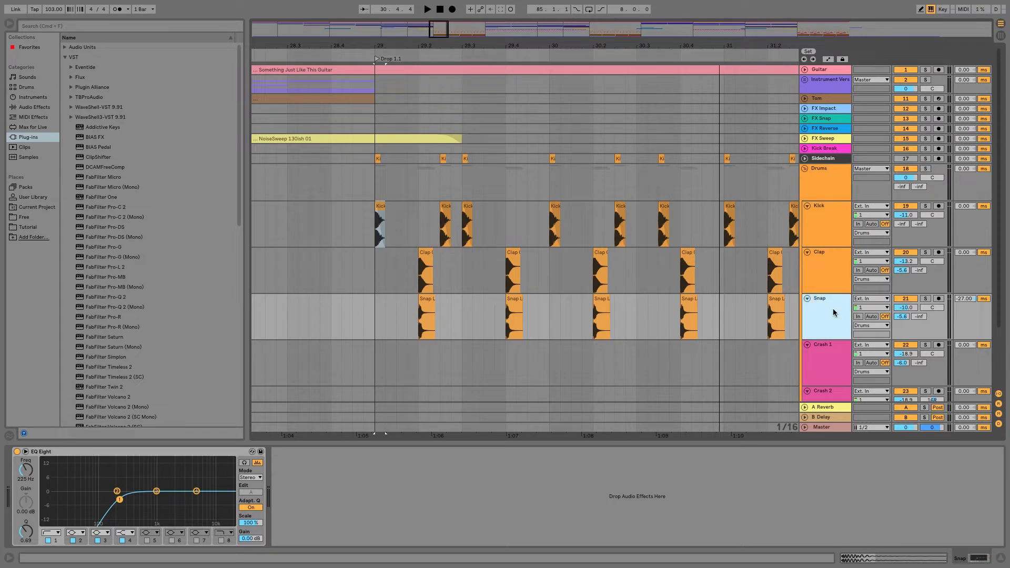
click(427, 315)
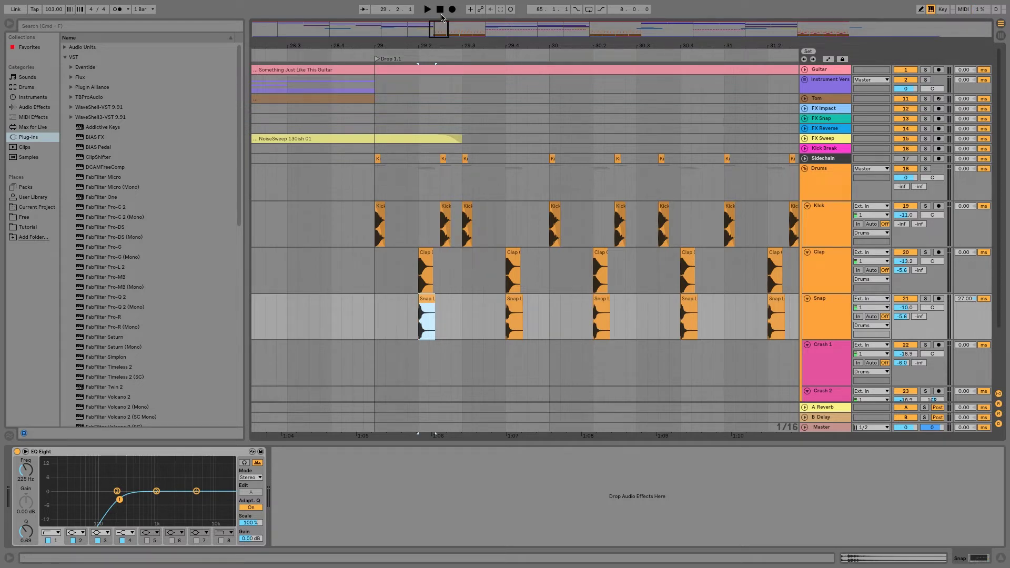
Try shifting the first Snap clip slightly ahead of the clap at 29.2, and undo the move.
drag(439, 27, 439, 71)
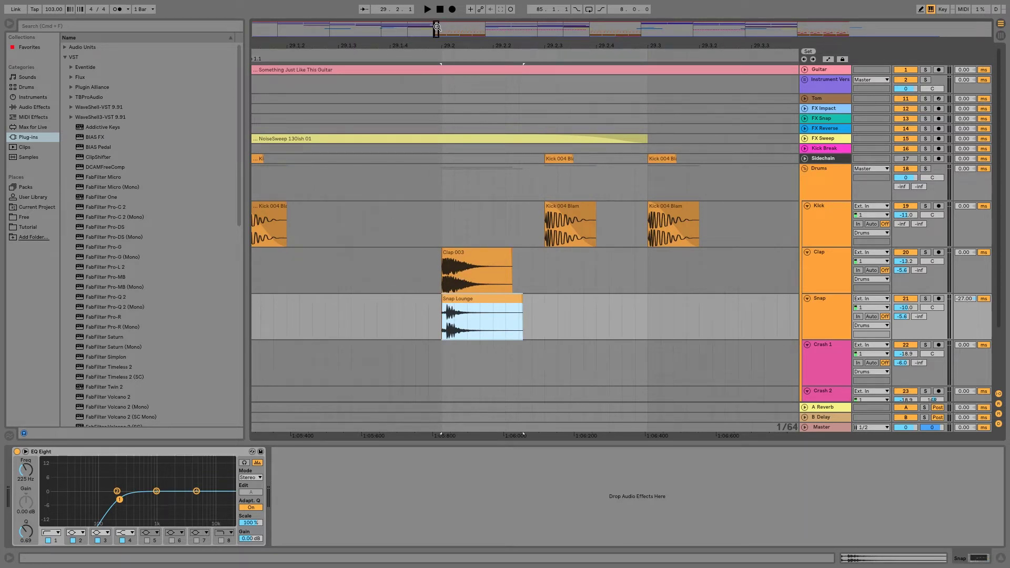
drag(436, 27, 434, 47)
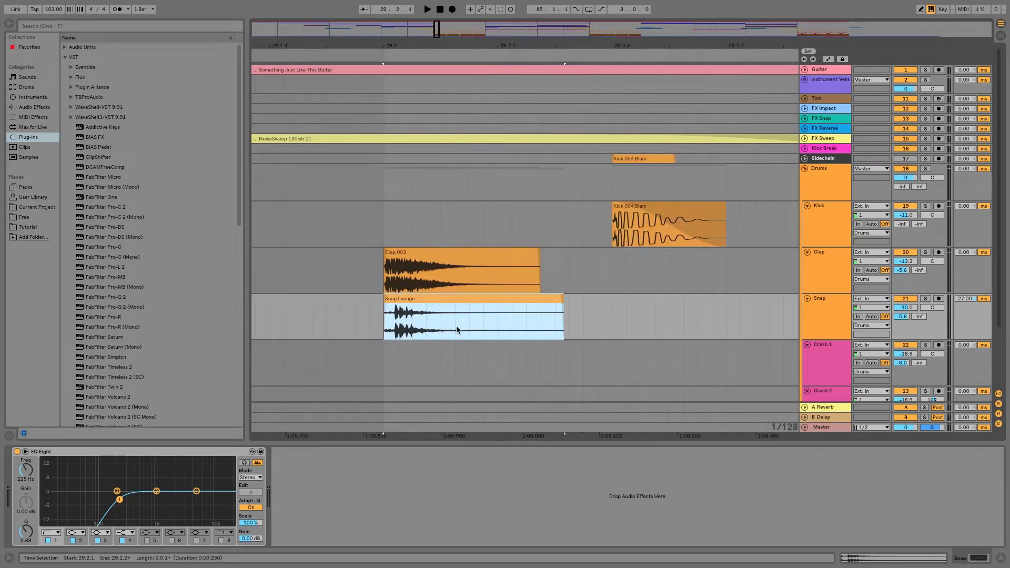
drag(455, 300, 448, 301)
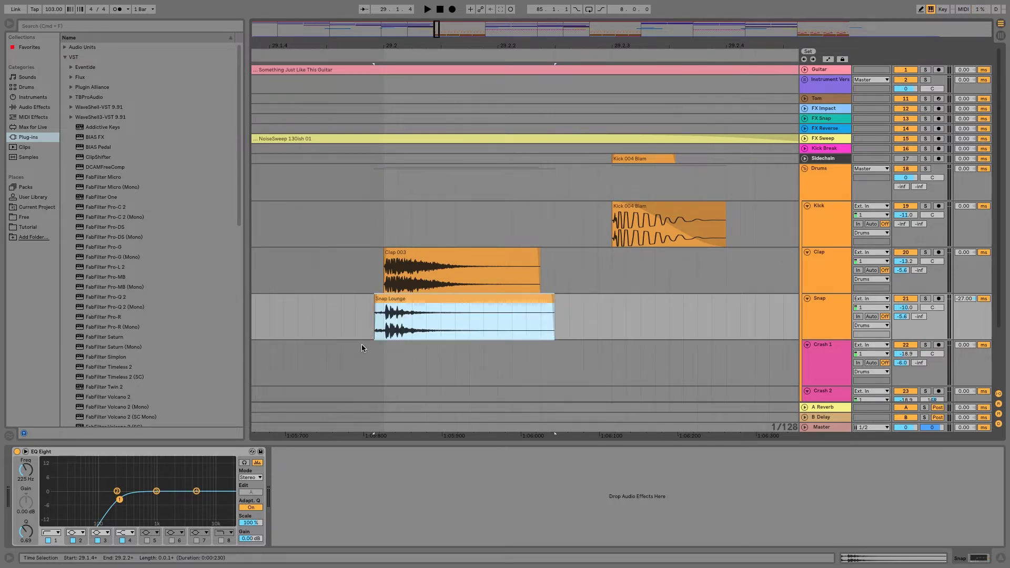
scroll(362, 342, down, 1)
key(super+z)
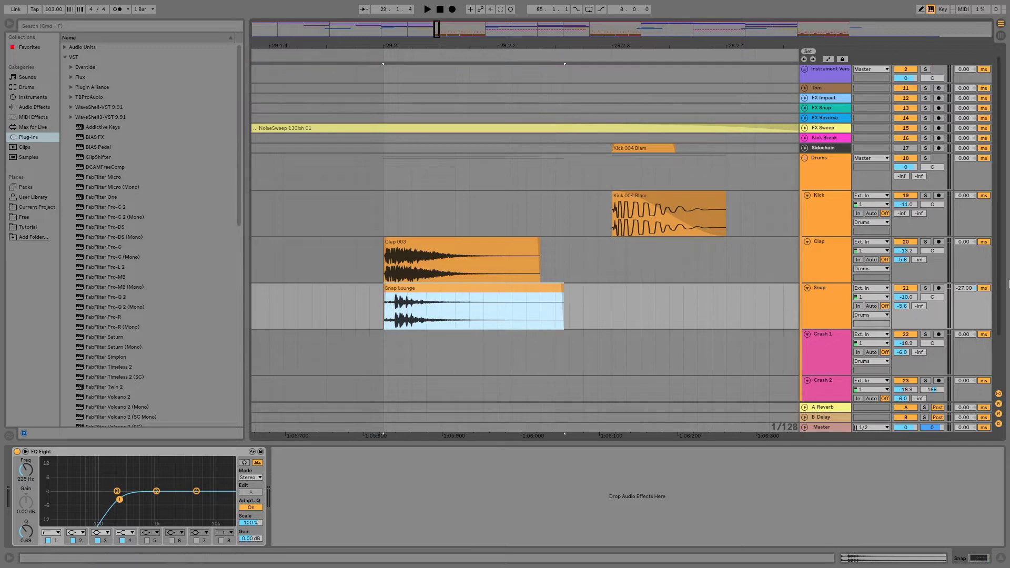
Reset the Snap track's delay to 0.00 ms and play the soloed Clap and Snap from 29.2.1.
click(971, 289)
key(Delete)
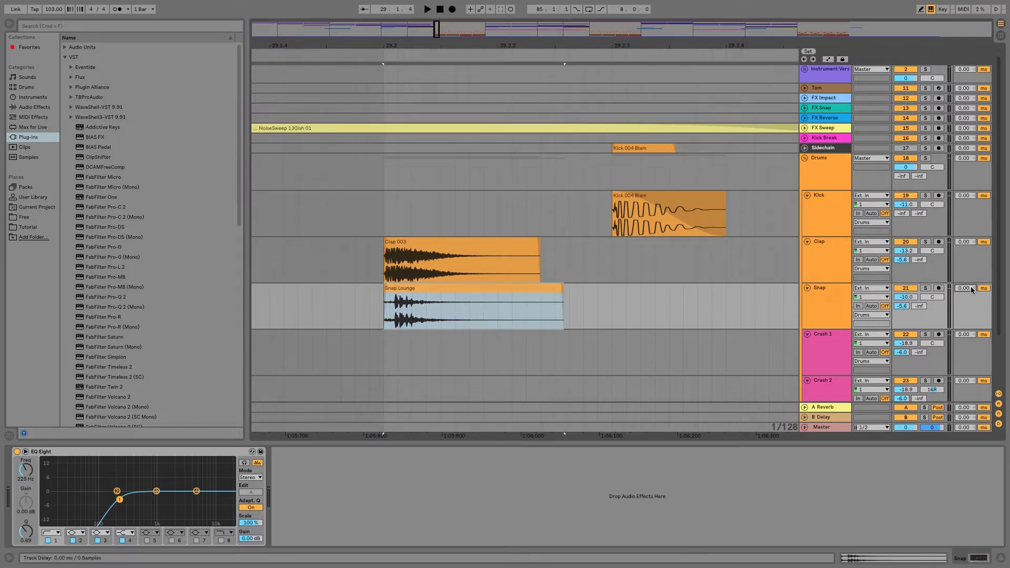
click(380, 272)
click(407, 273)
key(space)
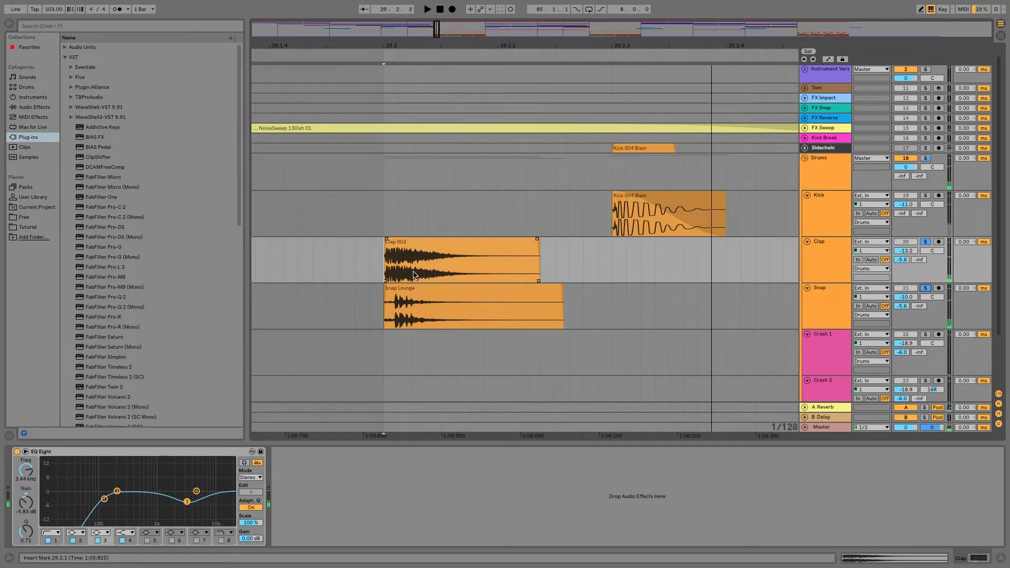
Set the Snap track's delay to -27.00 ms, play it with the Clap, and clear the solo.
drag(964, 288, 964, 302)
key(space)
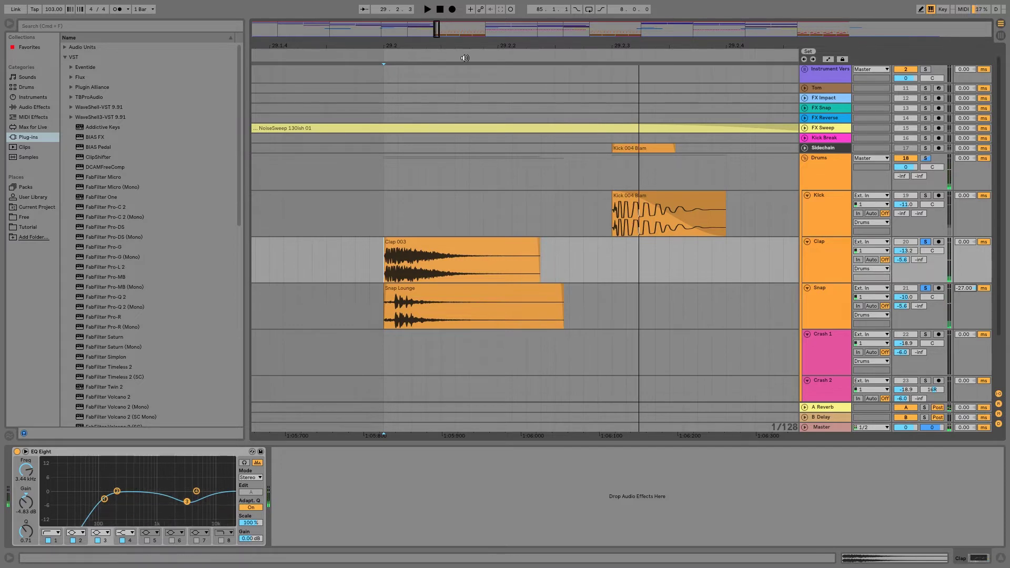
click(925, 158)
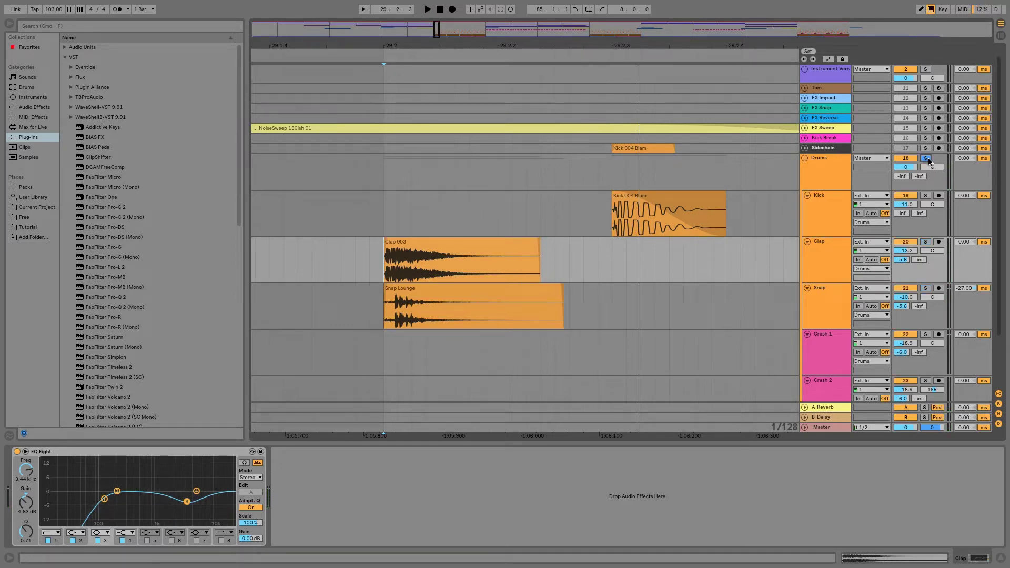
Collapse the Drums group and expand the Instrument group around Drop 1.
drag(437, 33, 435, 26)
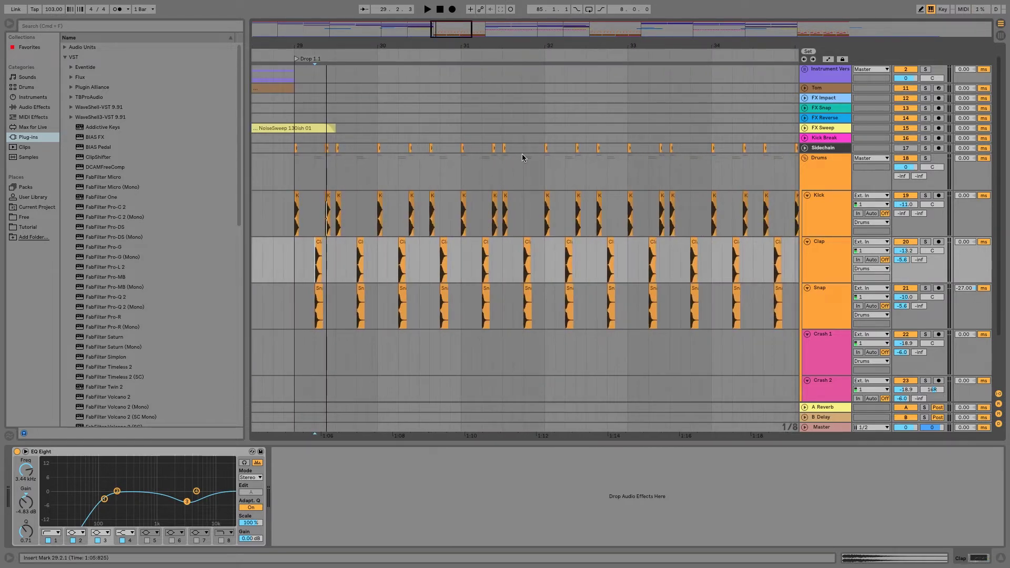
click(805, 157)
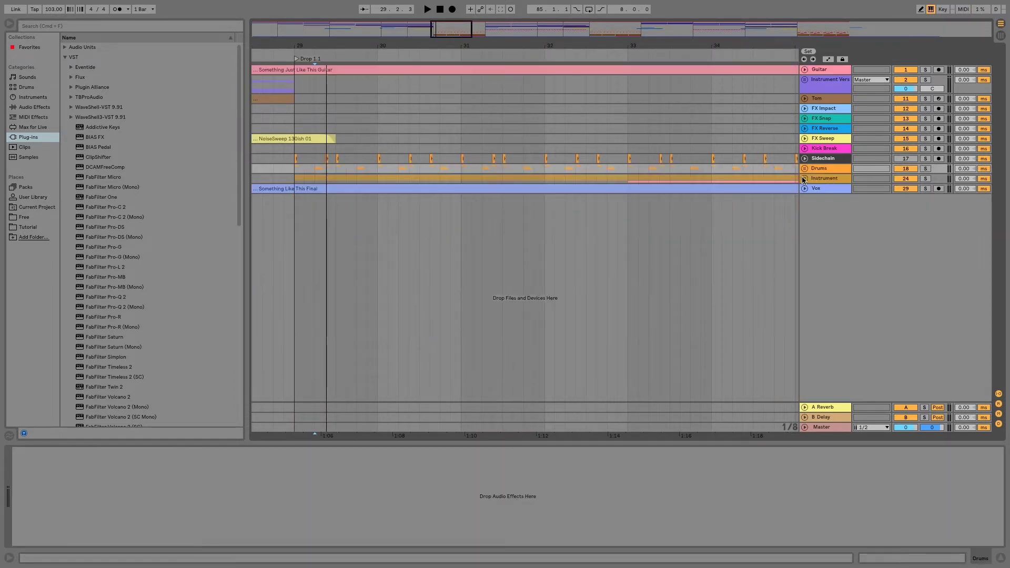
click(805, 179)
scroll(590, 244, down, 2)
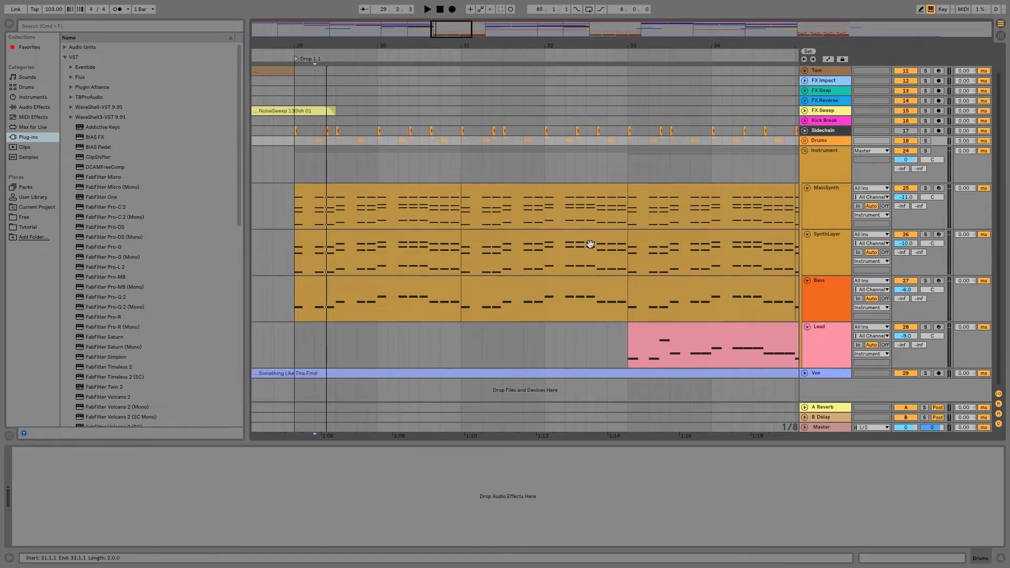
Go through the bar 33 clips of MainSynth, SynthLayer, Bass and Lead one after another.
click(667, 201)
click(668, 247)
click(667, 288)
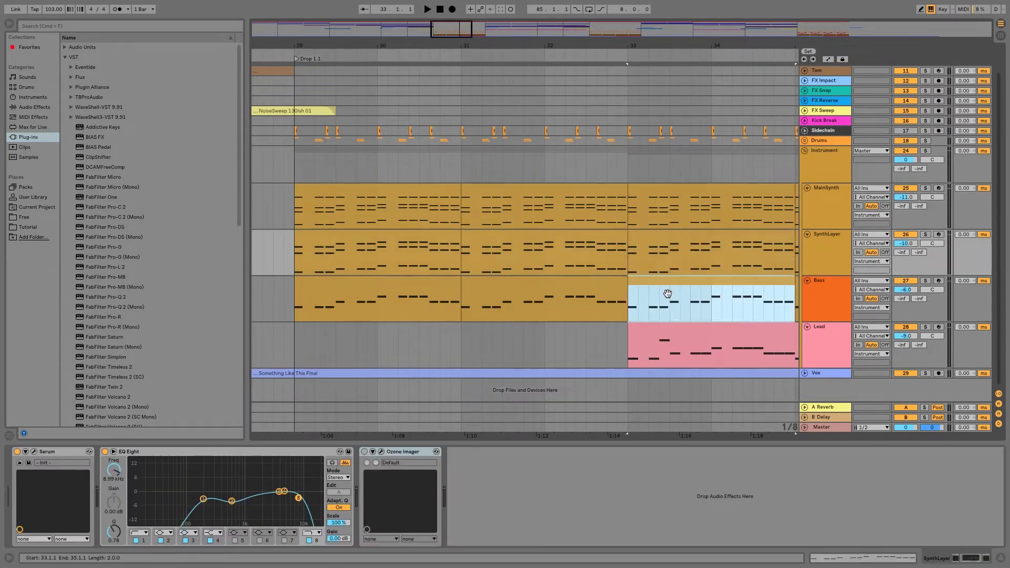
click(668, 344)
Solo the MainSynth track and play it from 33.1.1.
click(626, 217)
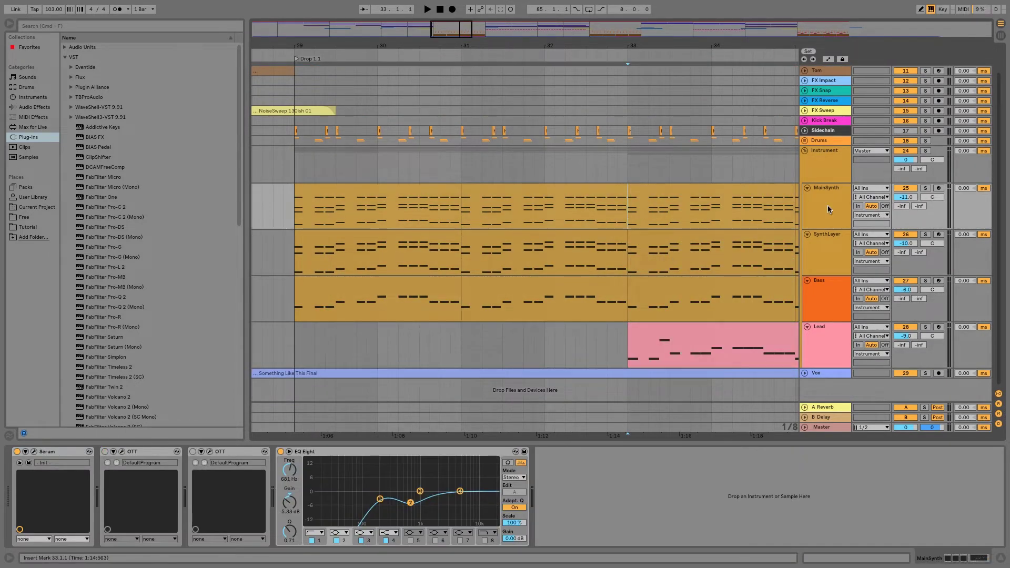
click(925, 188)
key(space)
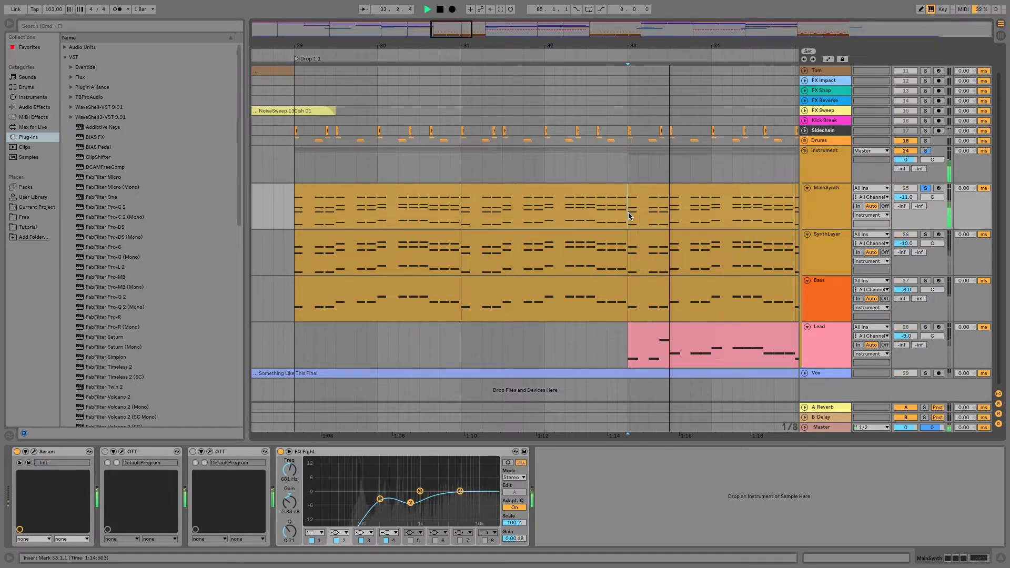
key(space)
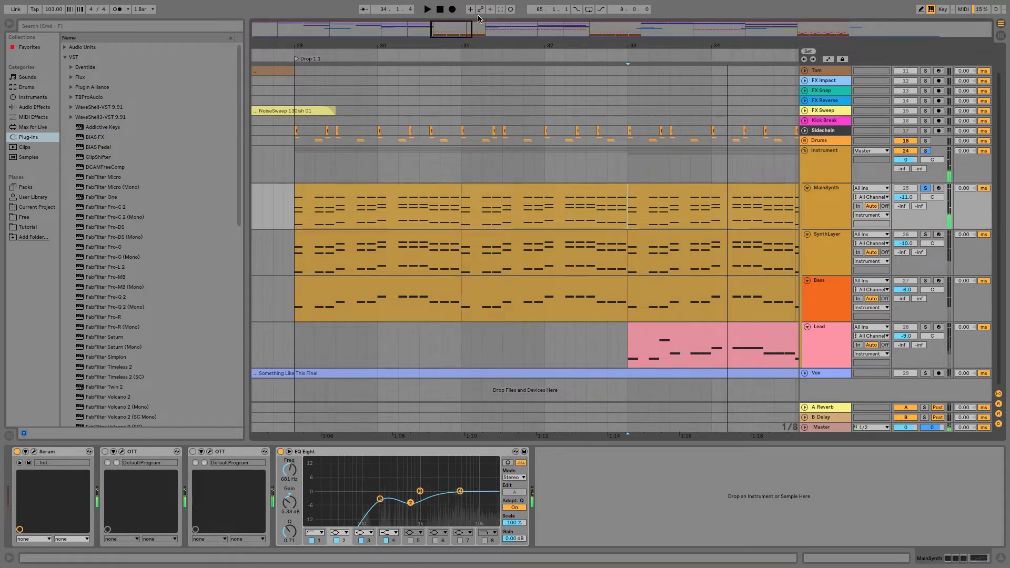
Bypass EQ Eight on the MainSynth track and open its Serum instrument window.
key(minus)
key(plus)
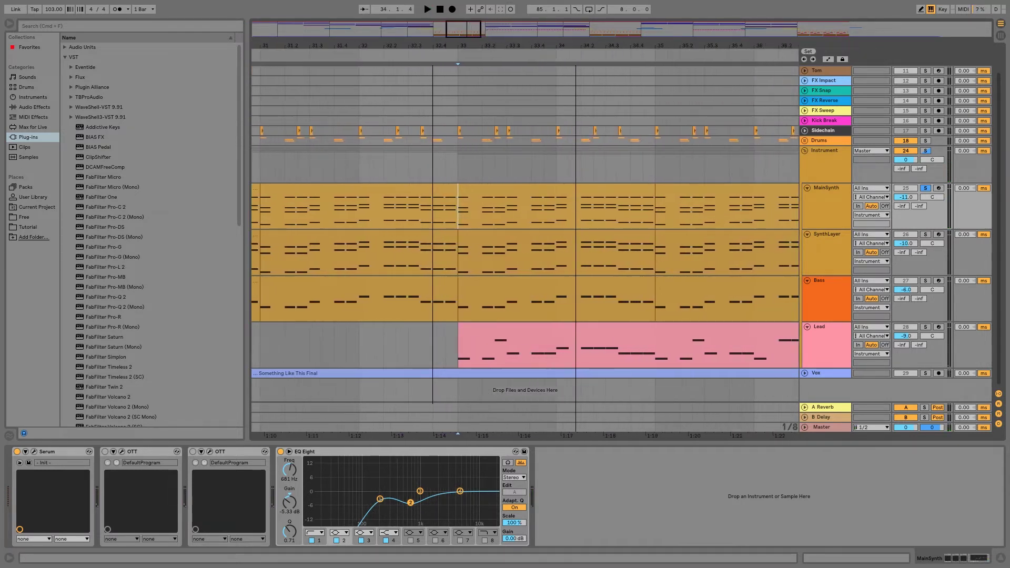
click(835, 216)
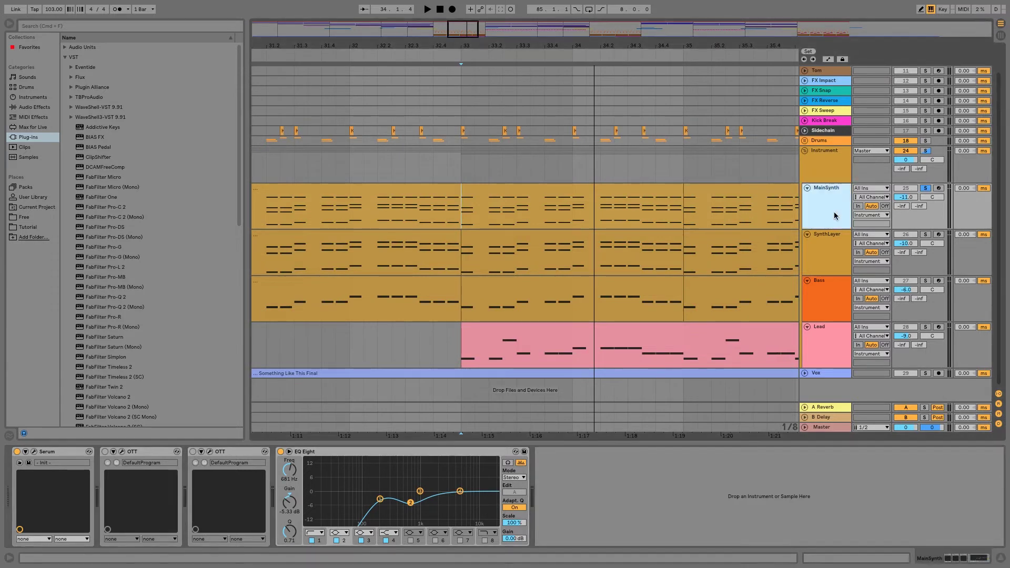
click(280, 452)
click(32, 452)
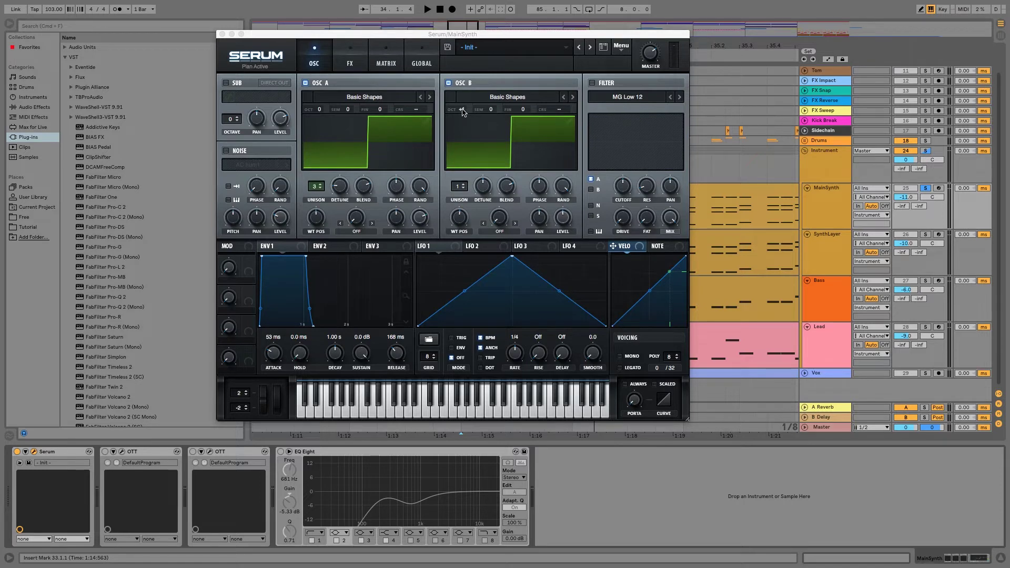
Switch off Serum's OSC B and play OSC A alone from 35.1.1.
click(448, 83)
drag(467, 35, 188, 47)
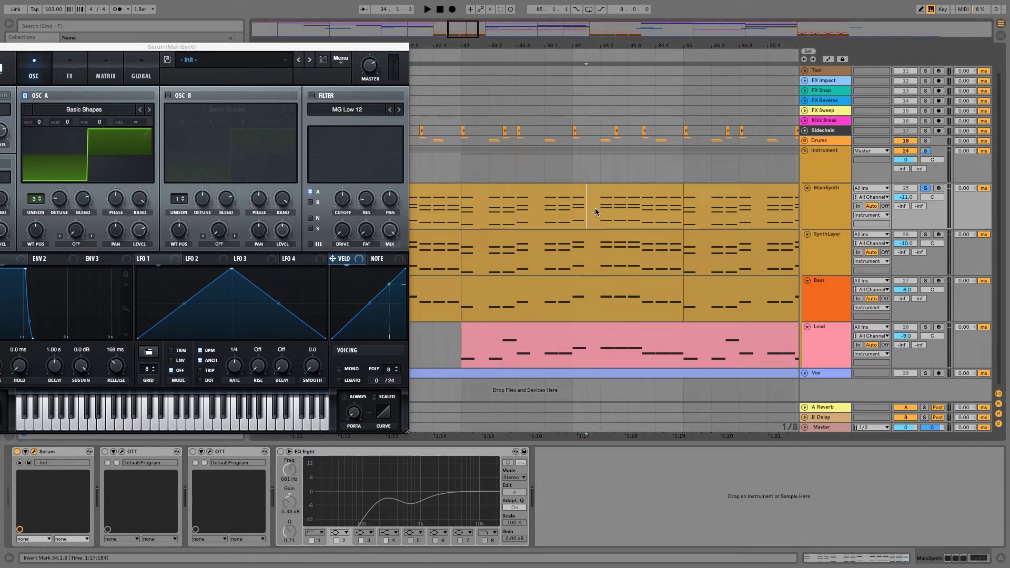
click(683, 215)
key(space)
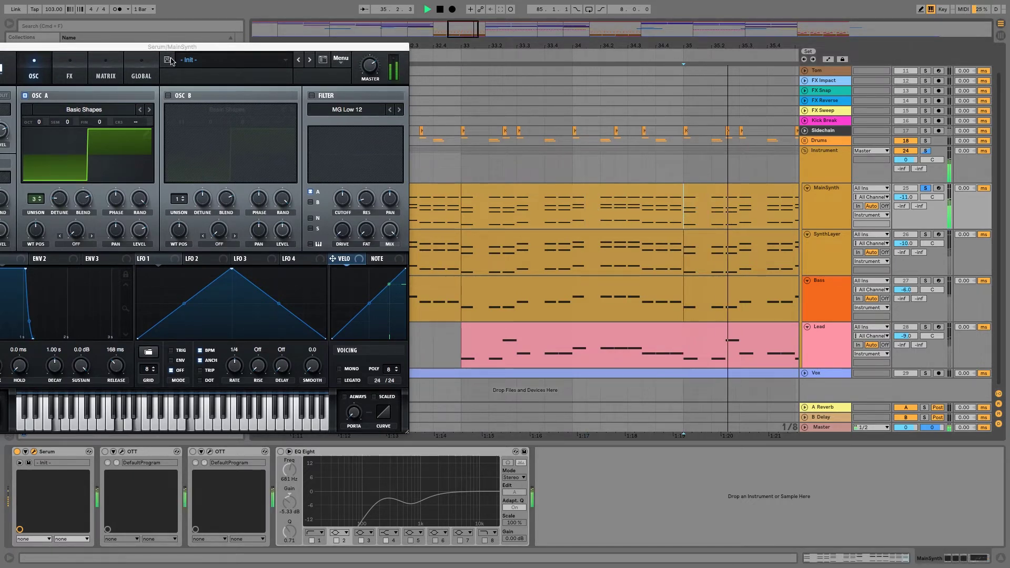
drag(166, 51, 401, 50)
key(space)
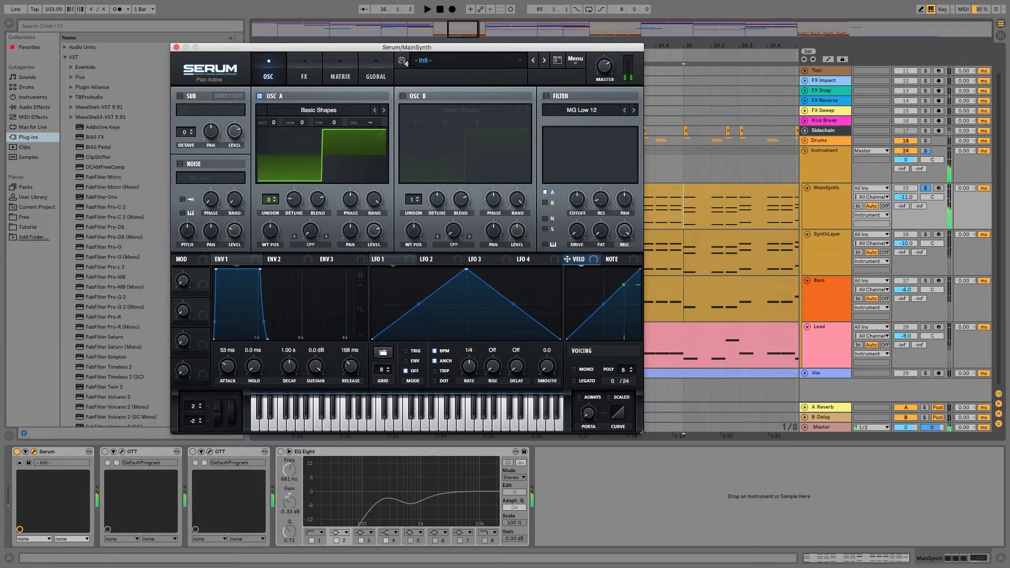
Switch OSC B back on and play both oscillators together from 35.1.1.
click(403, 96)
key(space)
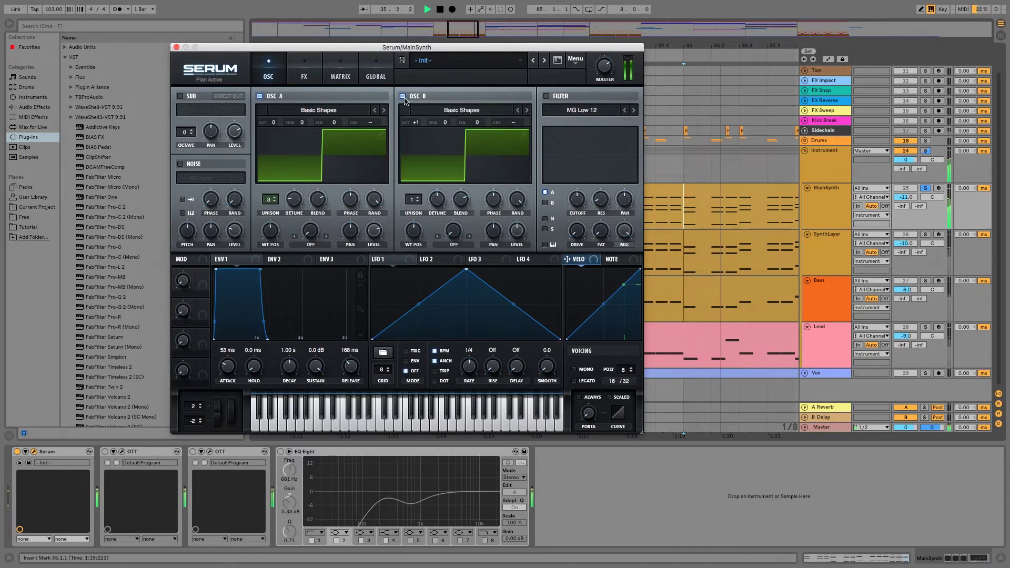
key(space)
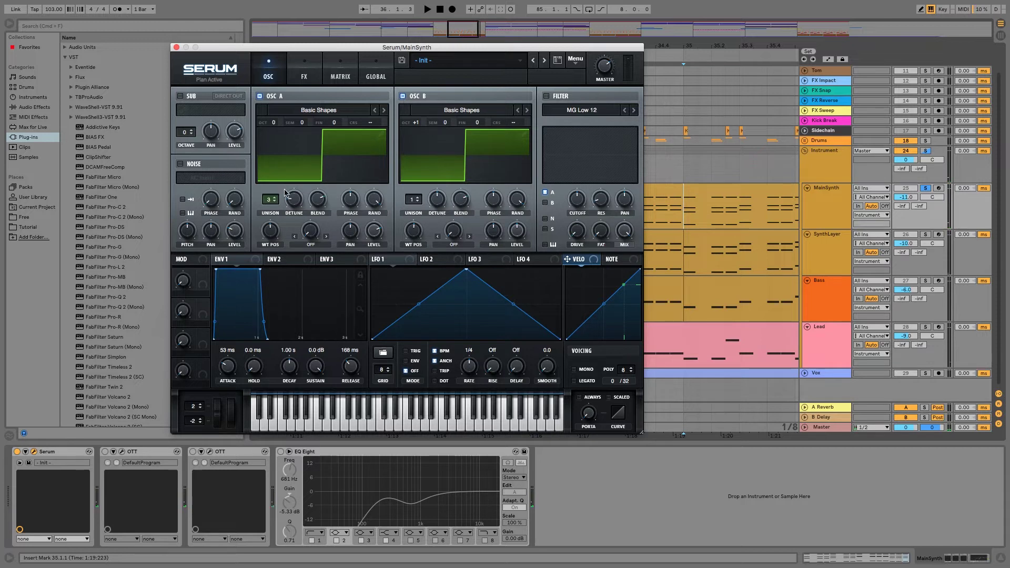
With OSC B off, compare OSC A's unison detune at 0.00 and raised again during playback, and re-enable OSC B.
click(269, 200)
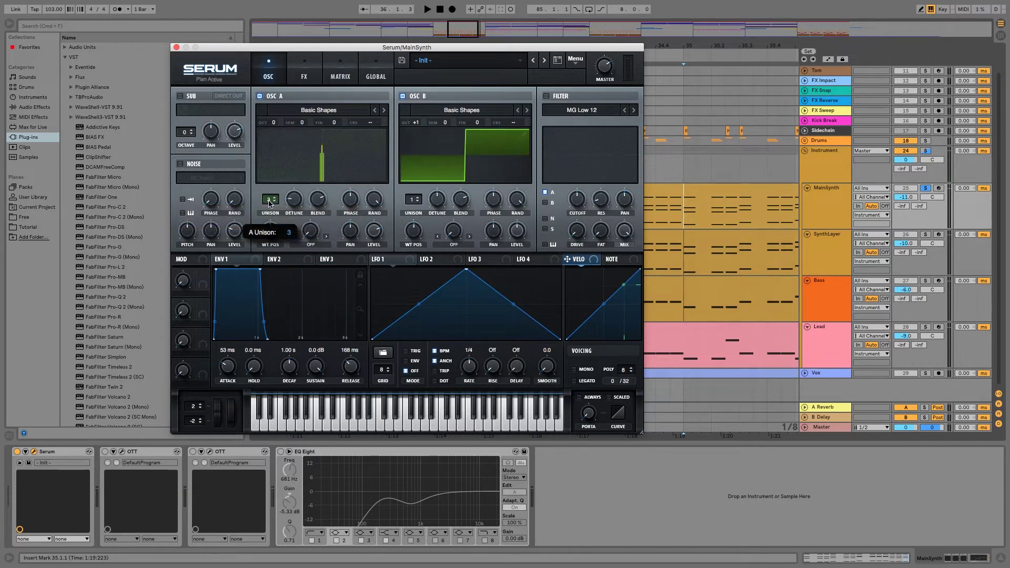
drag(293, 202, 330, 284)
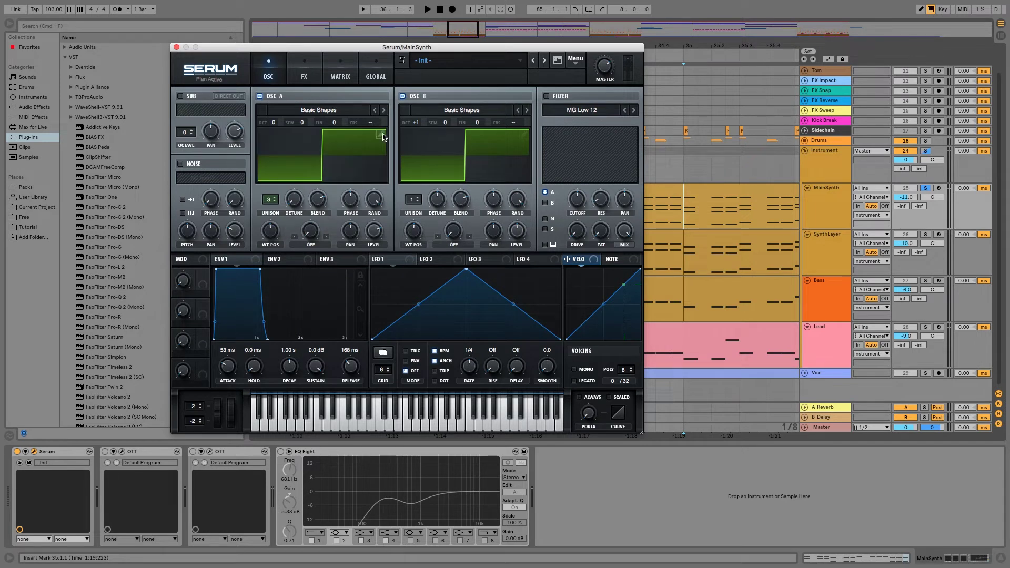
click(403, 96)
key(space)
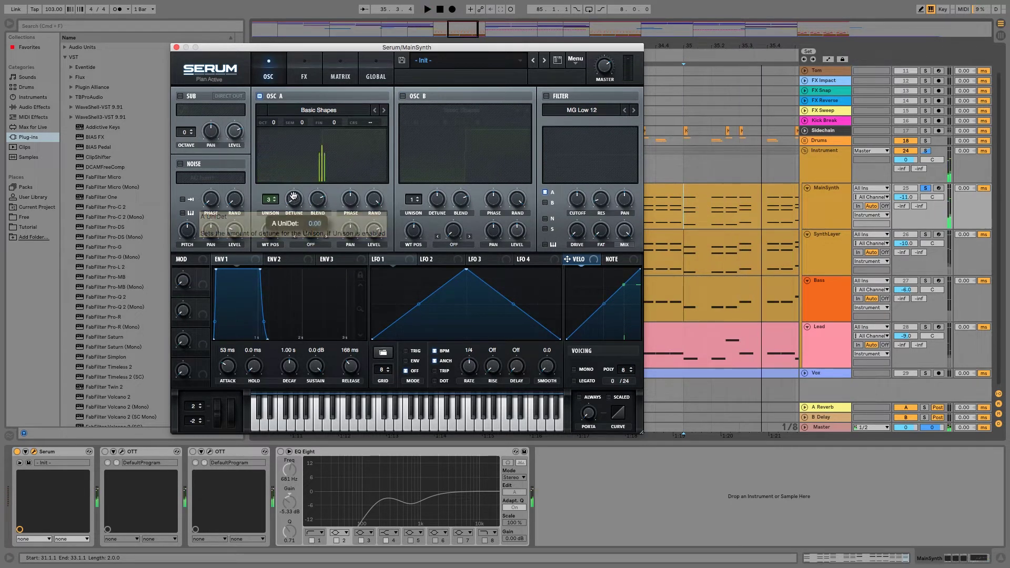
drag(294, 203, 293, 180)
key(space)
click(403, 96)
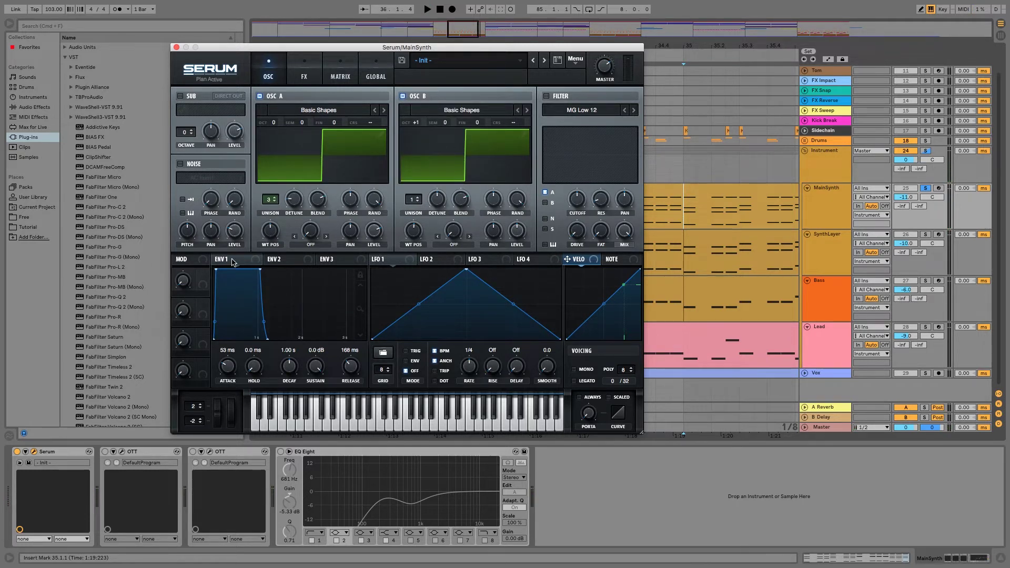
Set Serum's ENV 1 release and attack both to 0.0 ms and play the resulting sound.
drag(353, 368, 348, 393)
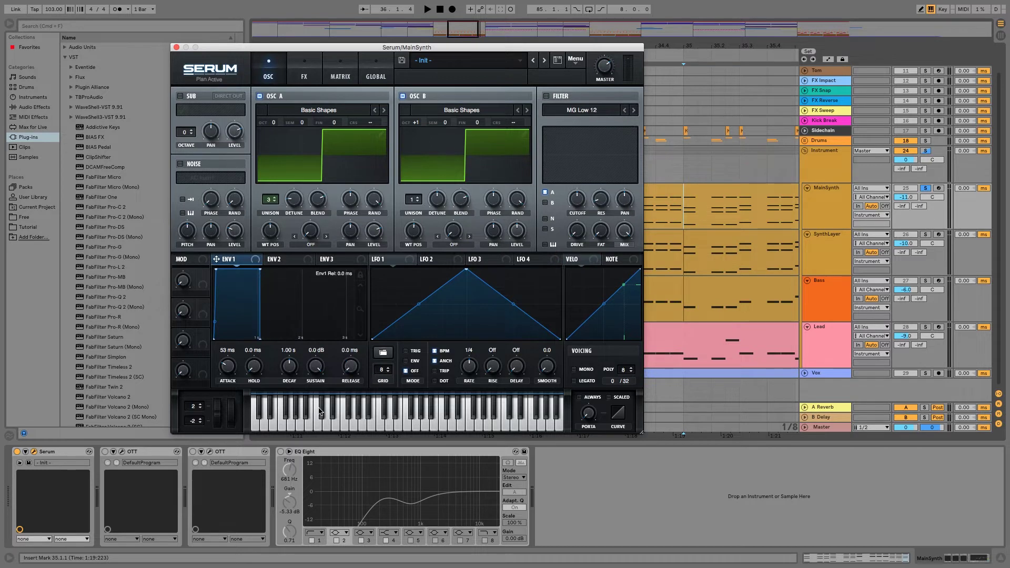
drag(228, 366, 230, 421)
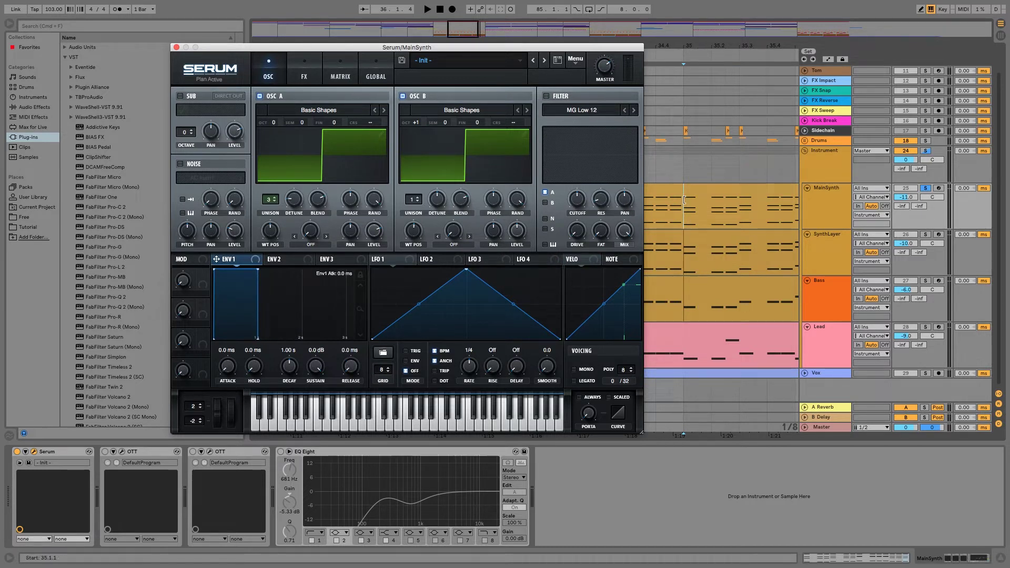
key(space)
key(space)
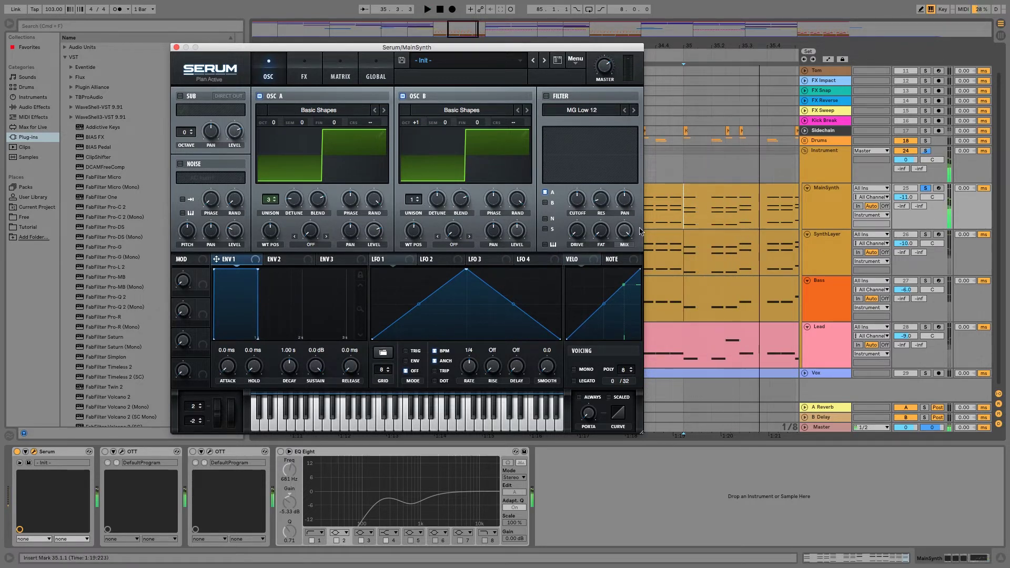
Set the ENV 1 release to 146 ms and play the synth from 35.1.1.
mouse_move(355, 371)
mouse_down()
mouse_move(348, 331)
mouse_move(349, 366)
mouse_up()
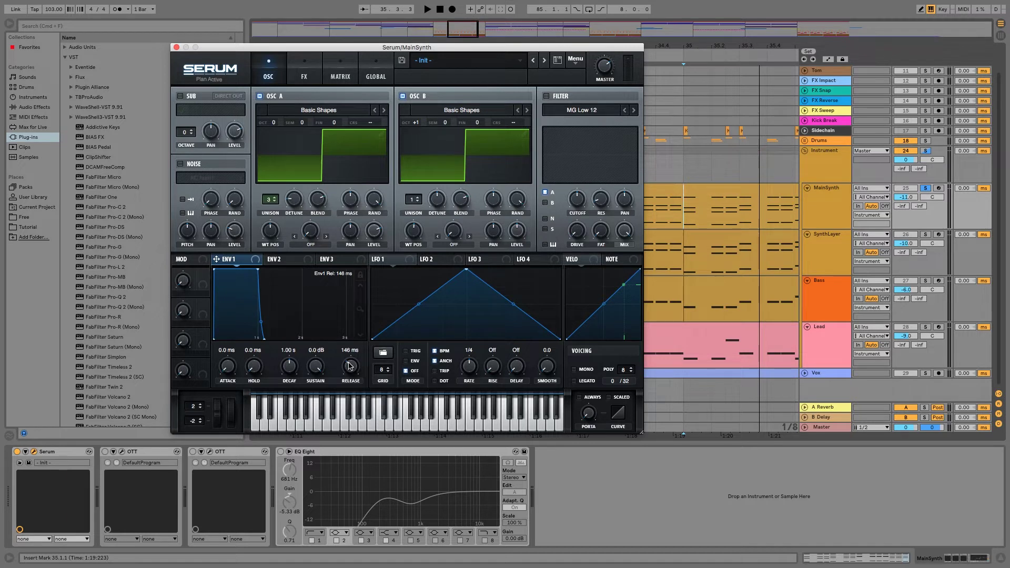
key(space)
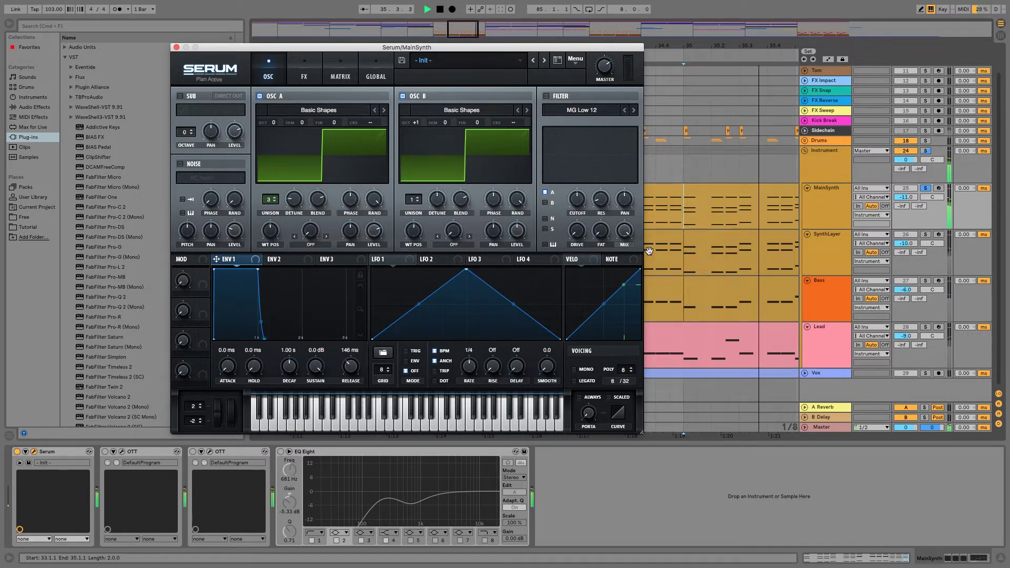
key(space)
Set the ENV 1 attack to 64 ms and play the synth from 35.1.1.
mouse_move(228, 369)
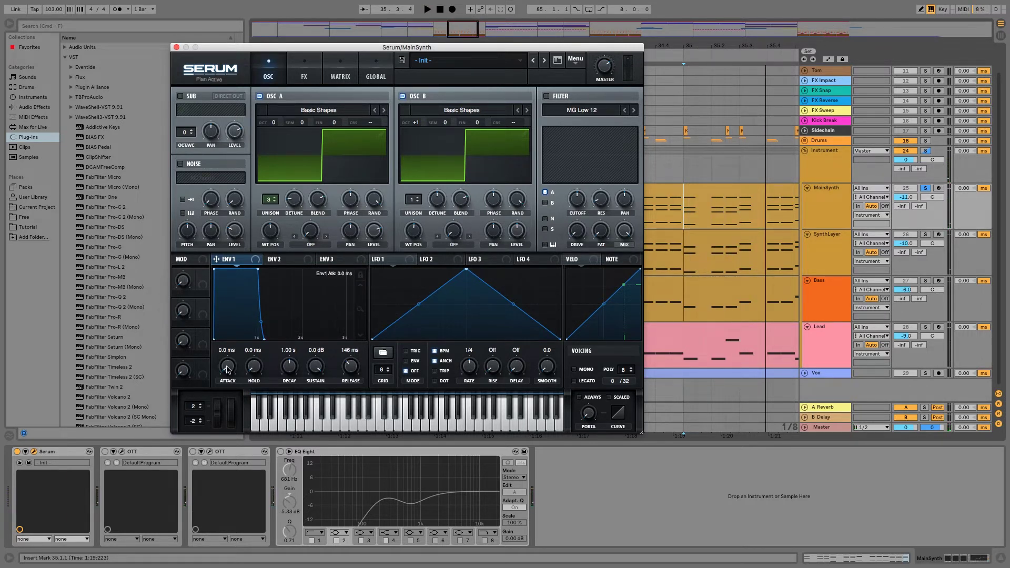
drag(223, 347, 225, 334)
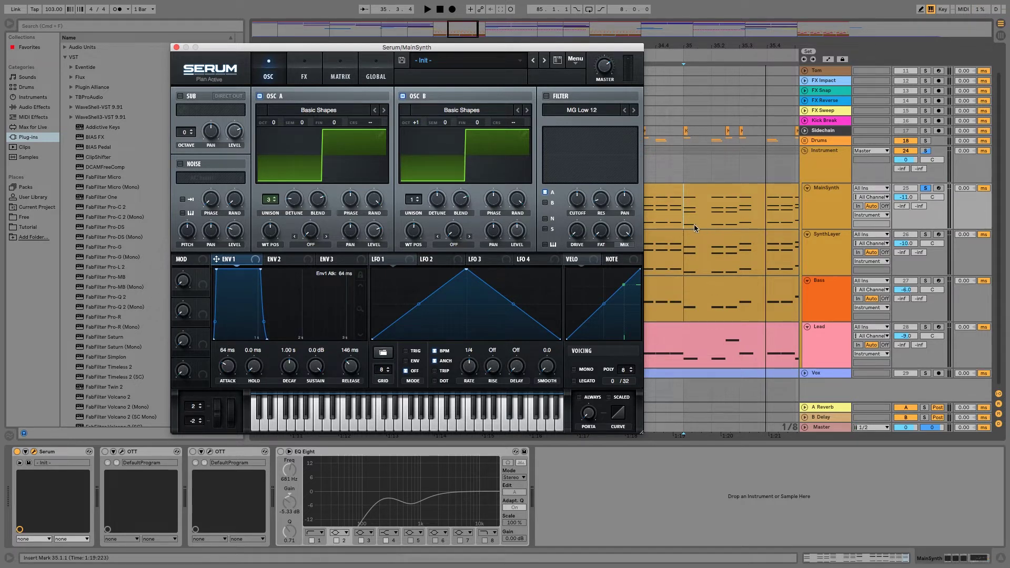
key(space)
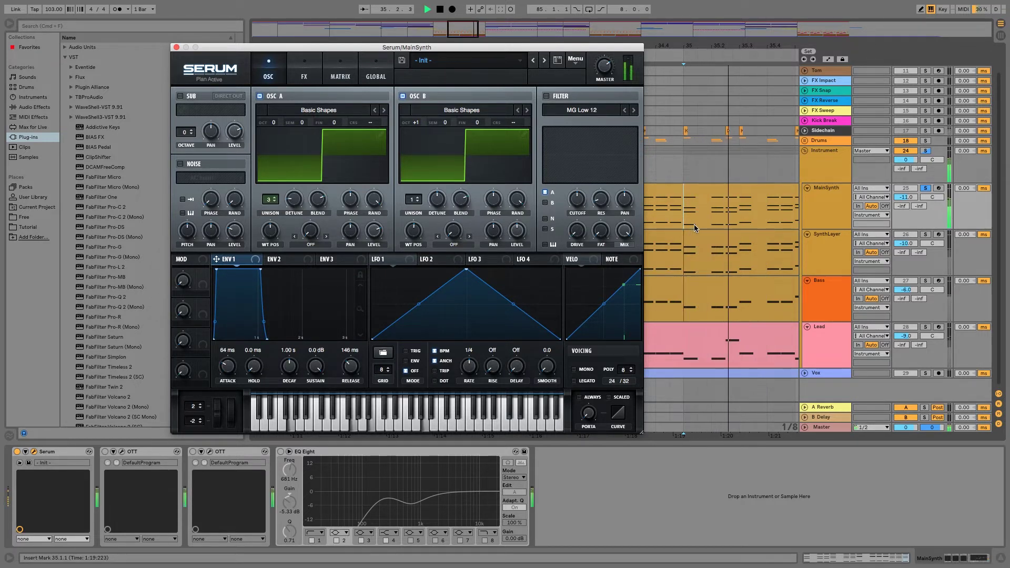
Bypass the Compressor and Reverb in MainSynth's Serum effects and play the dry sound from 35.1.1.
key(space)
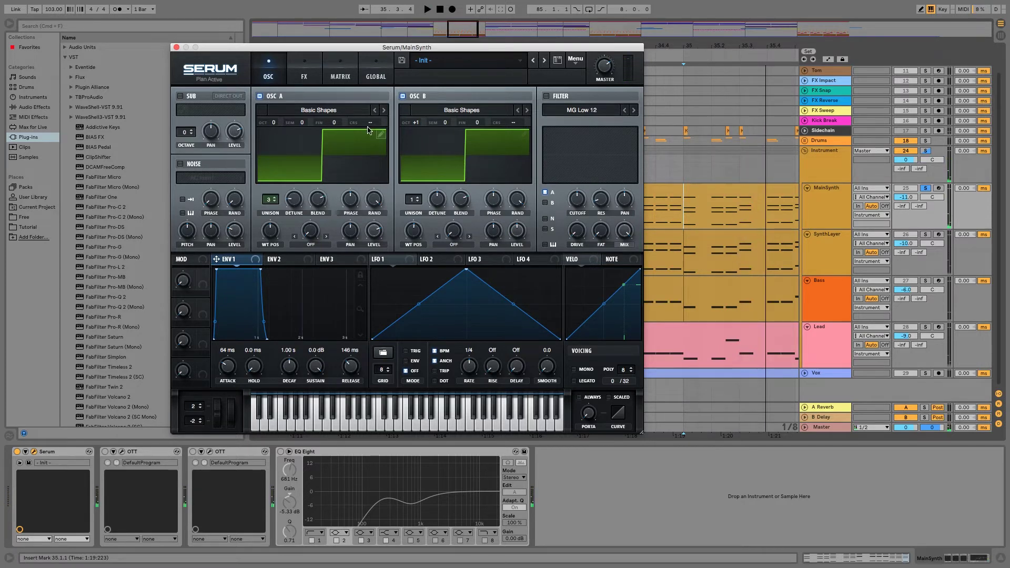
click(302, 74)
click(620, 108)
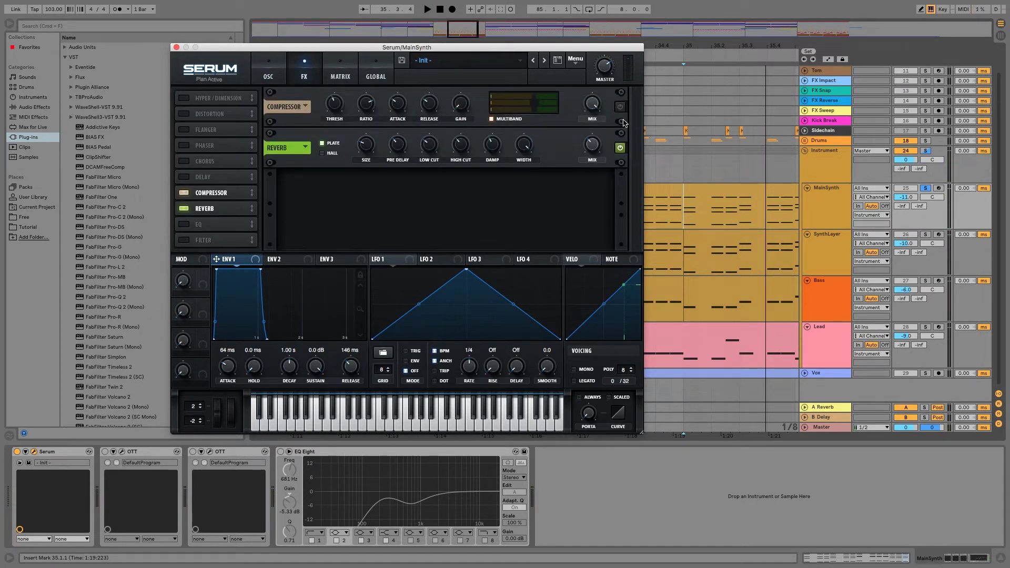
click(620, 147)
key(space)
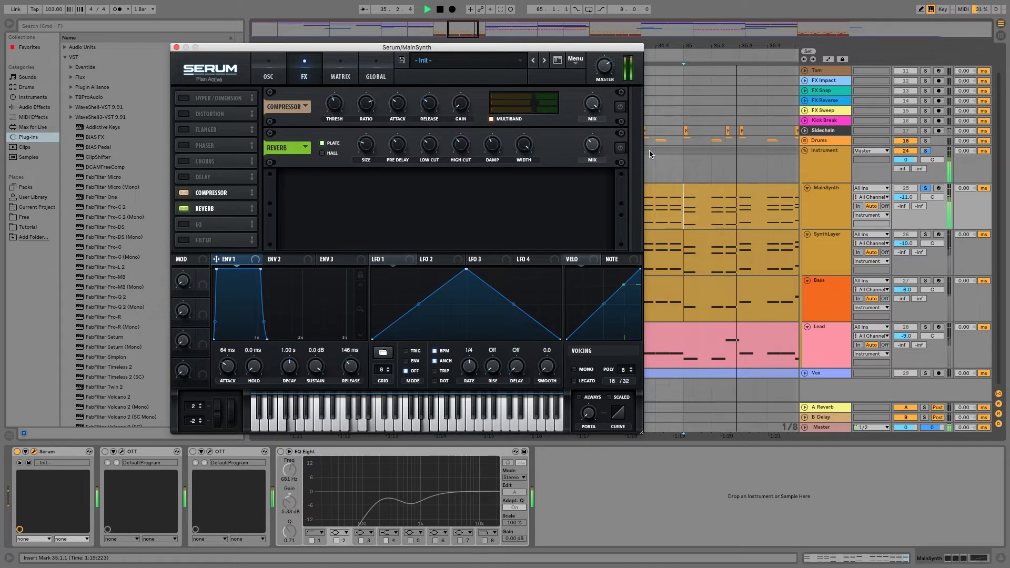
key(space)
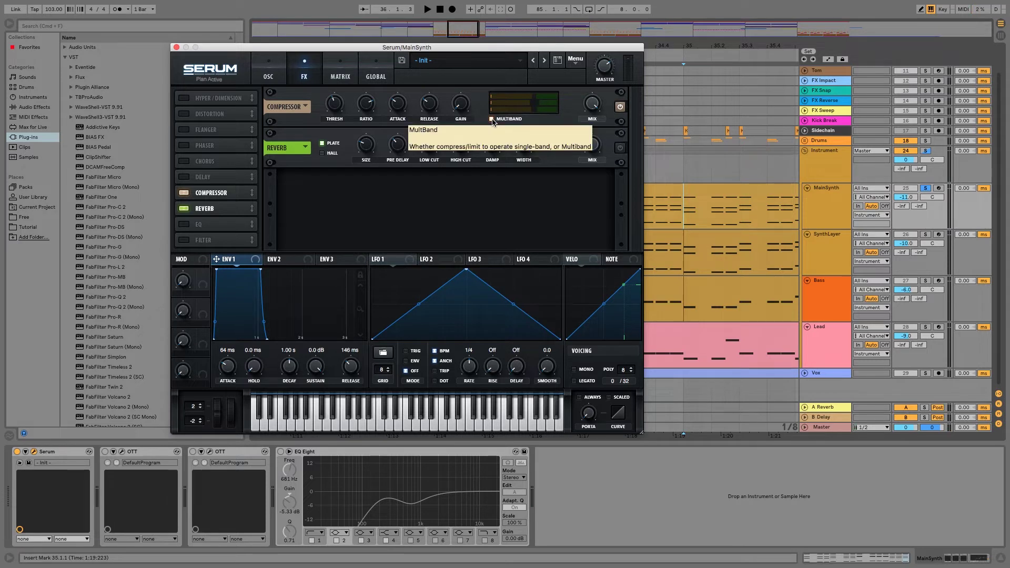
With Serum's multiband Compressor on, play the synth and set the compressor threshold to -14.1 dB.
mouse_move(333, 107)
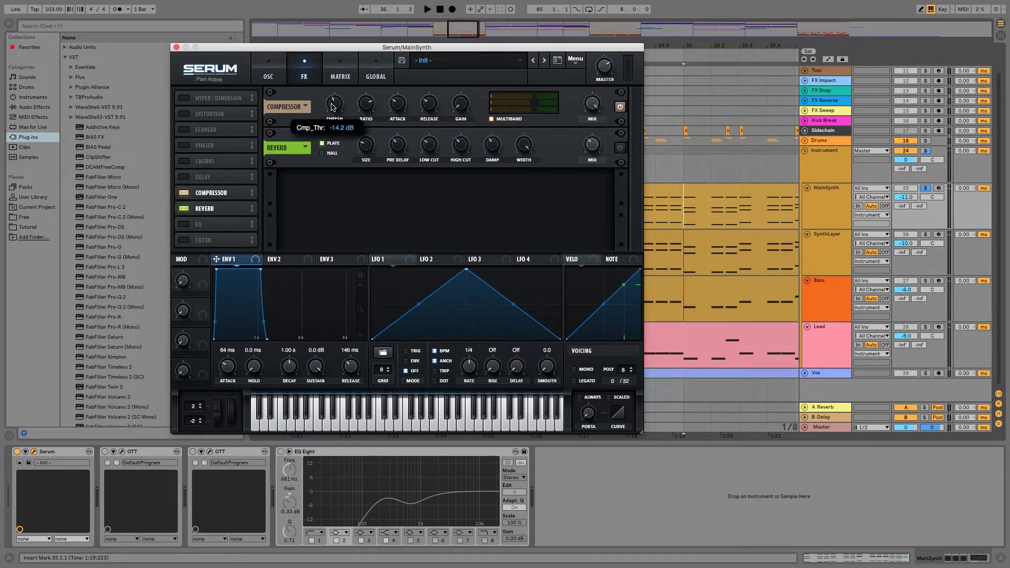
key(space)
drag(333, 96, 336, 110)
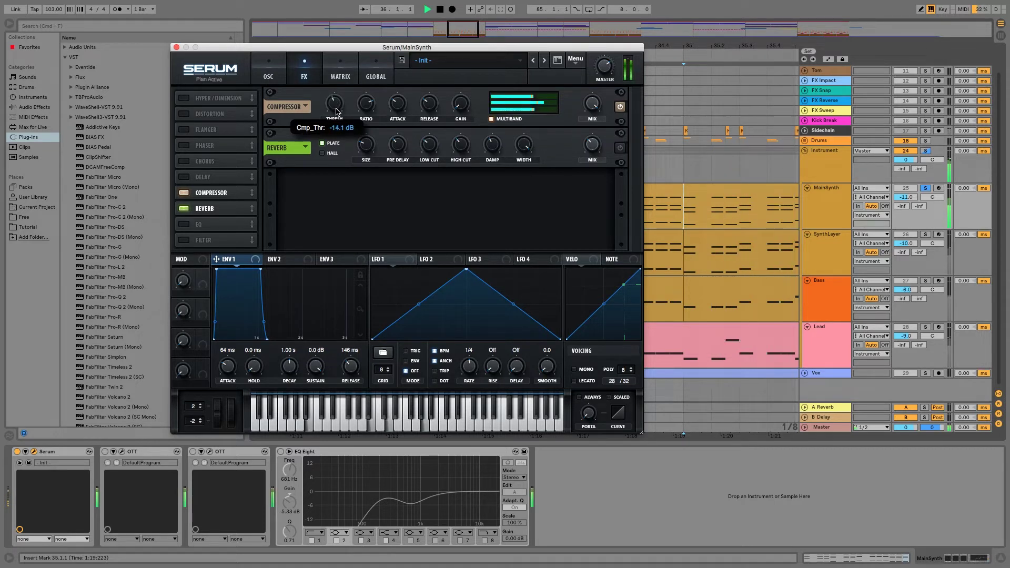
key(space)
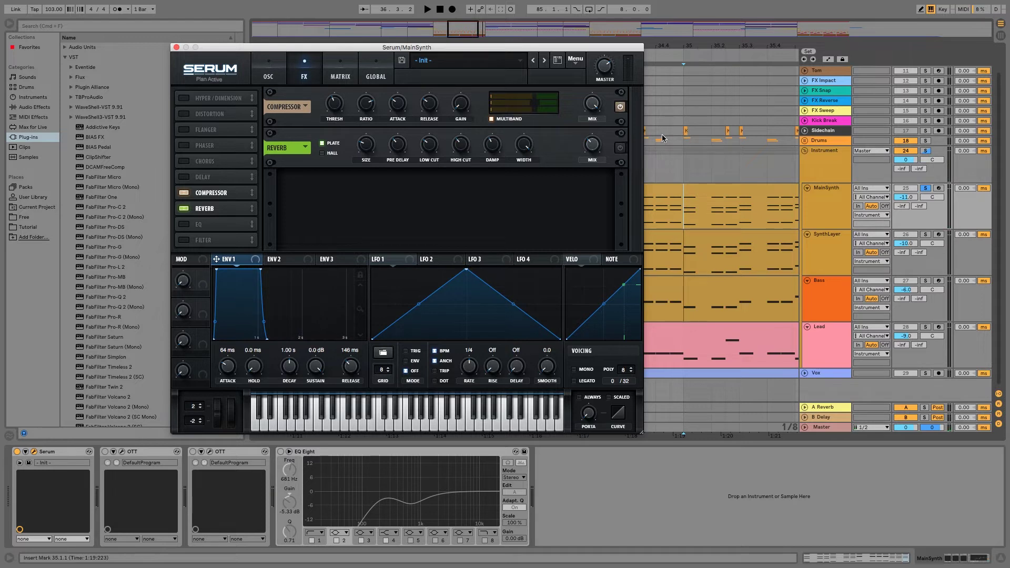
Replace Serum's Compressor with MainSynth's first OTT device and set the OTT depth to 100%.
drag(398, 50, 537, 50)
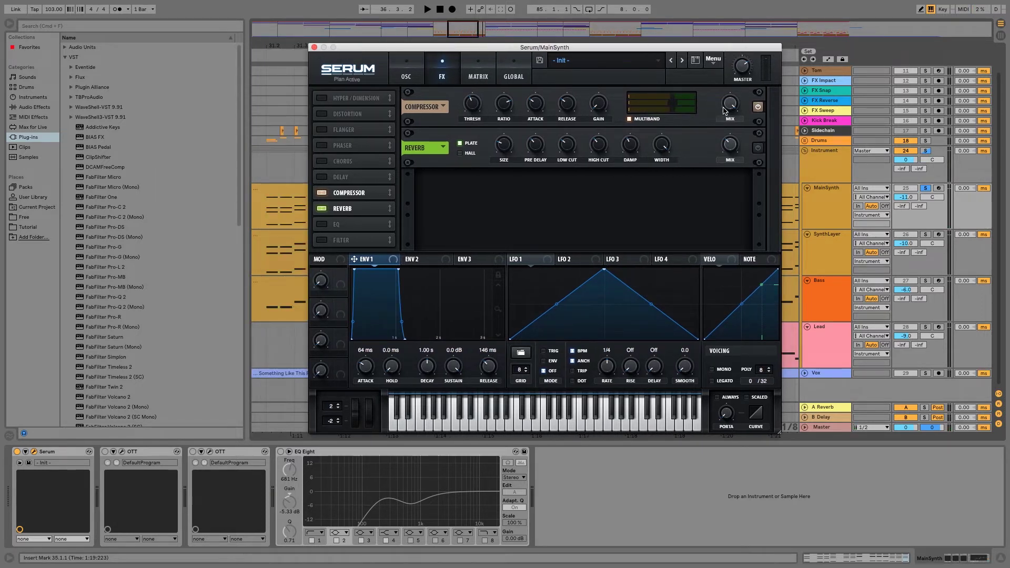
click(105, 451)
click(122, 452)
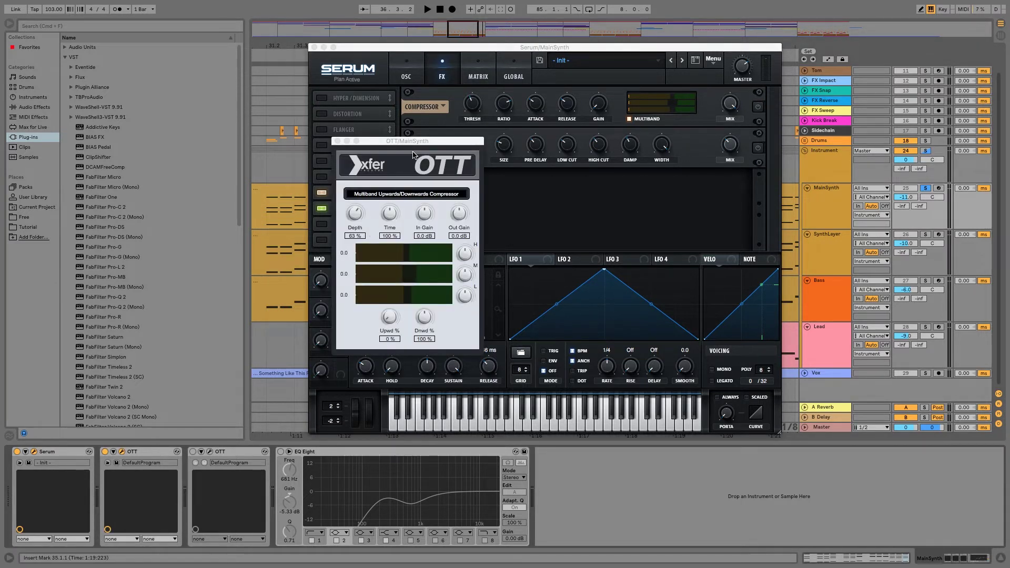
drag(404, 141, 221, 136)
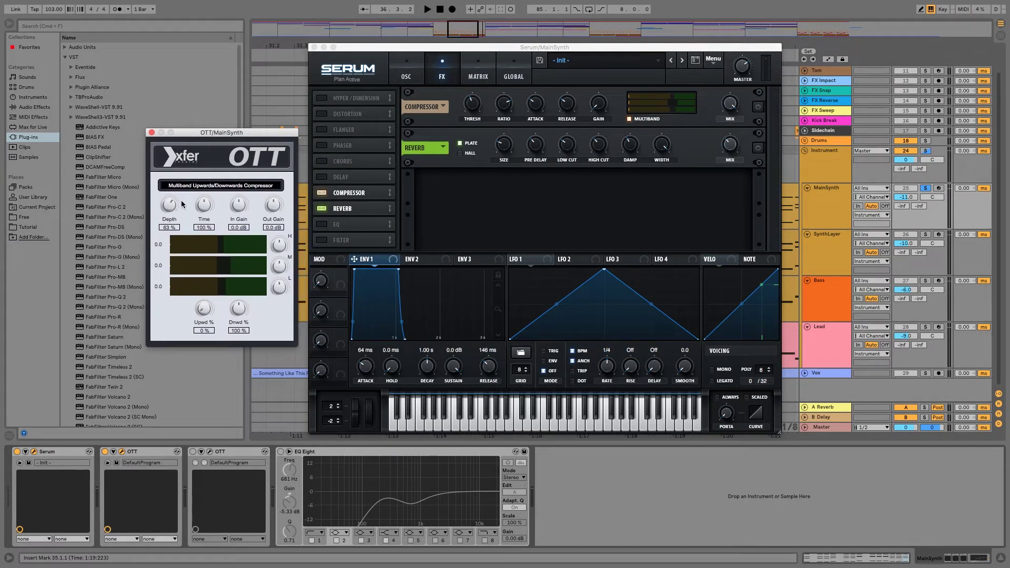
drag(171, 207, 175, 147)
drag(203, 309, 175, 312)
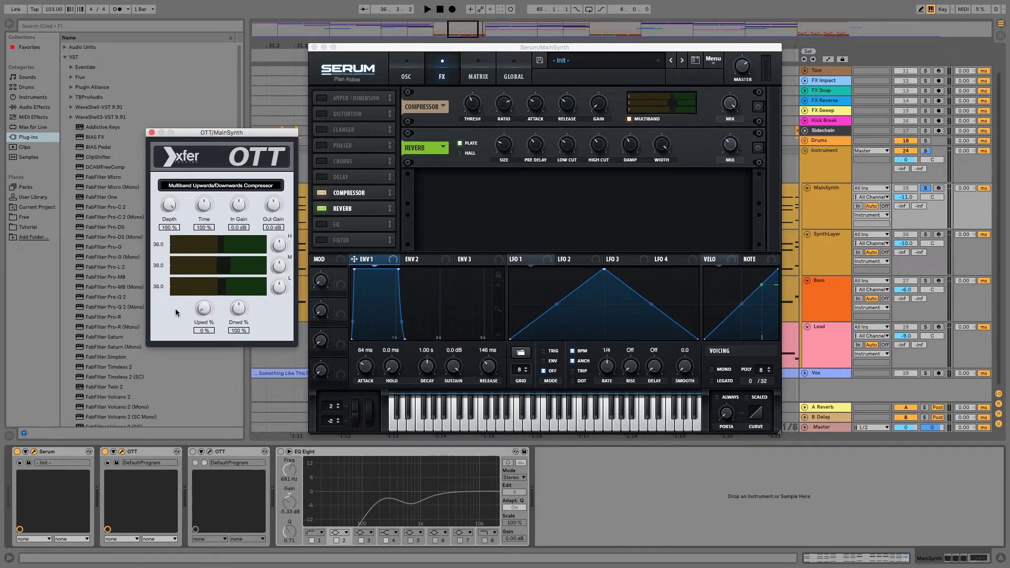
drag(195, 270, 202, 251)
Set the OTT depth to 78% while playing the synth, and turn the OTT device off.
key(space)
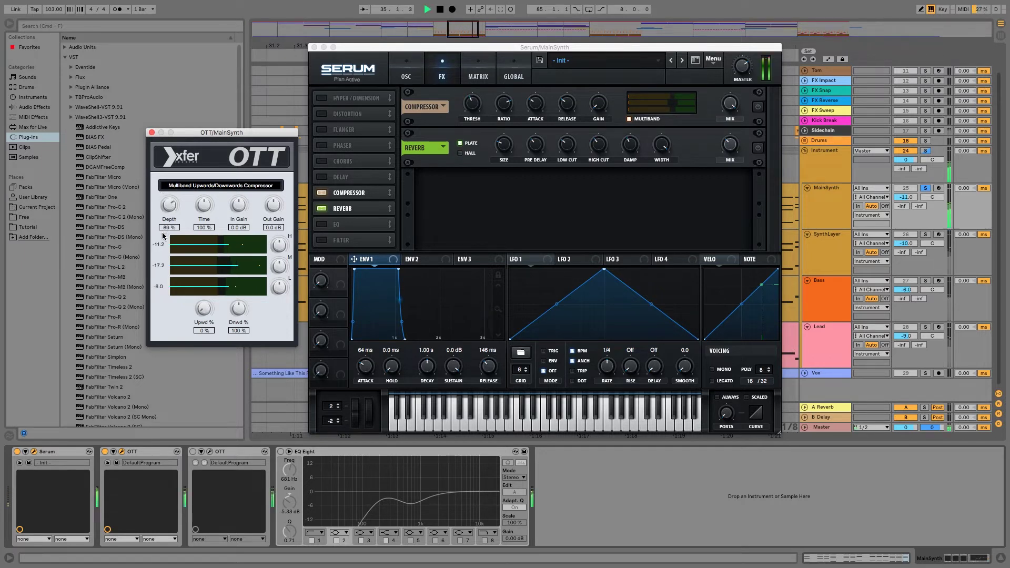
drag(167, 206, 165, 223)
key(space)
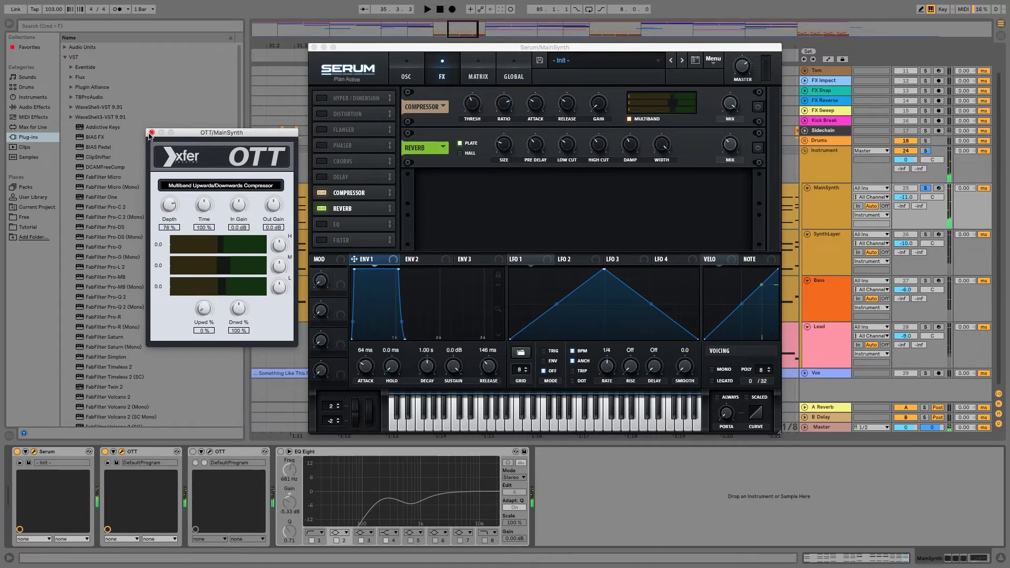
click(152, 132)
click(105, 451)
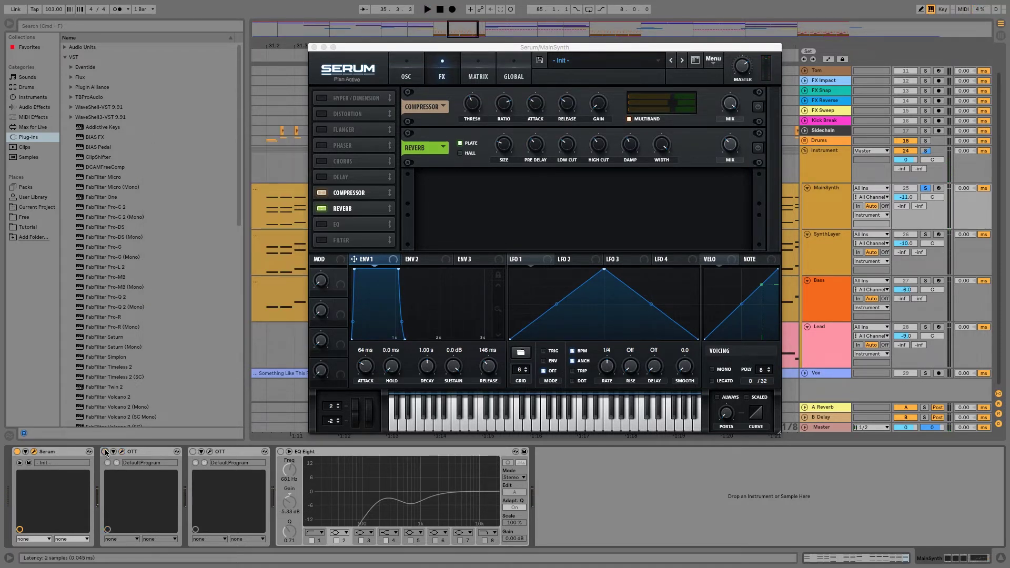
click(147, 457)
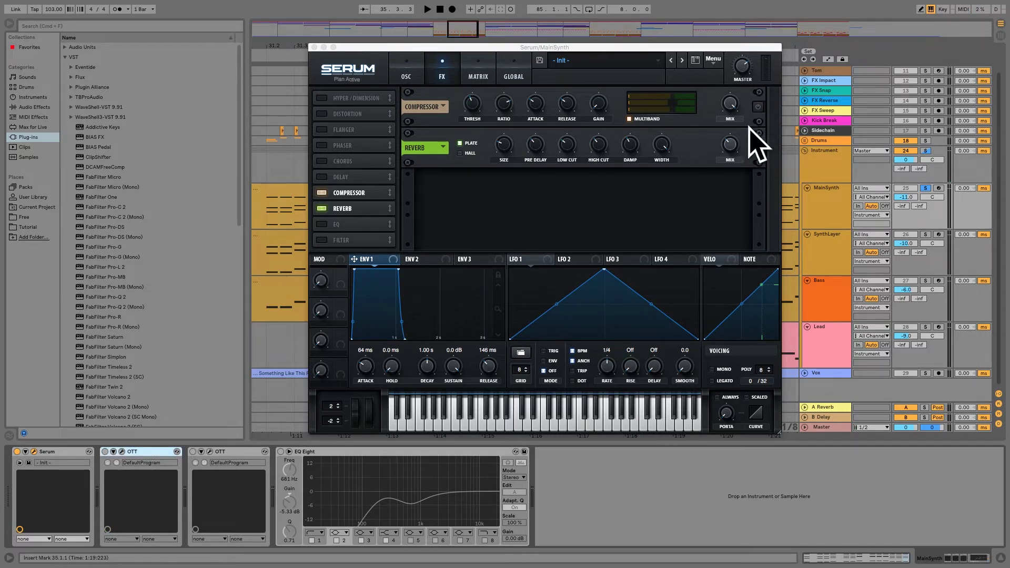
Turn Serum's Compressor and Reverb back on, and inspect the reverb's mix and low cut settings.
click(757, 106)
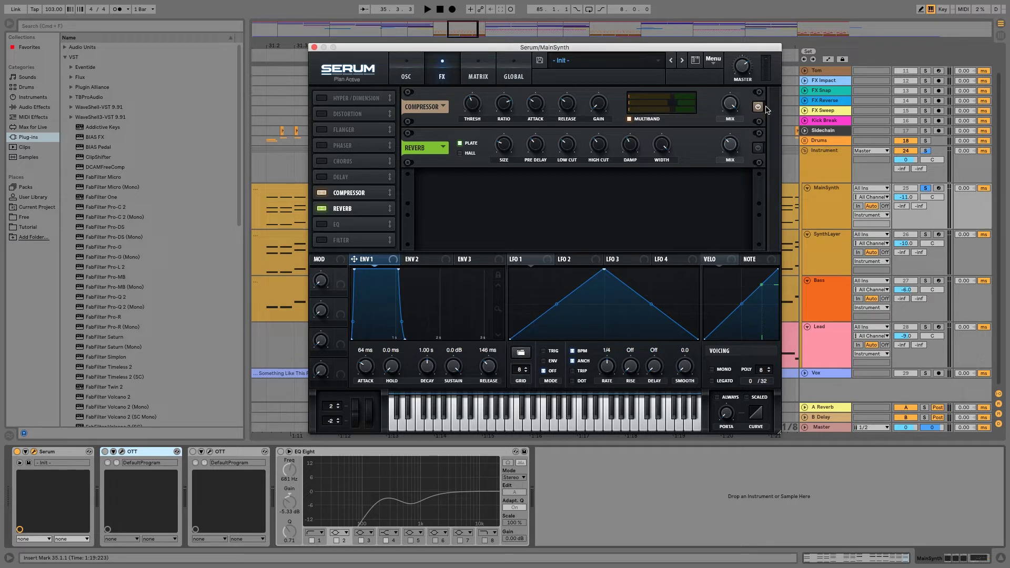
click(758, 148)
mouse_move(735, 150)
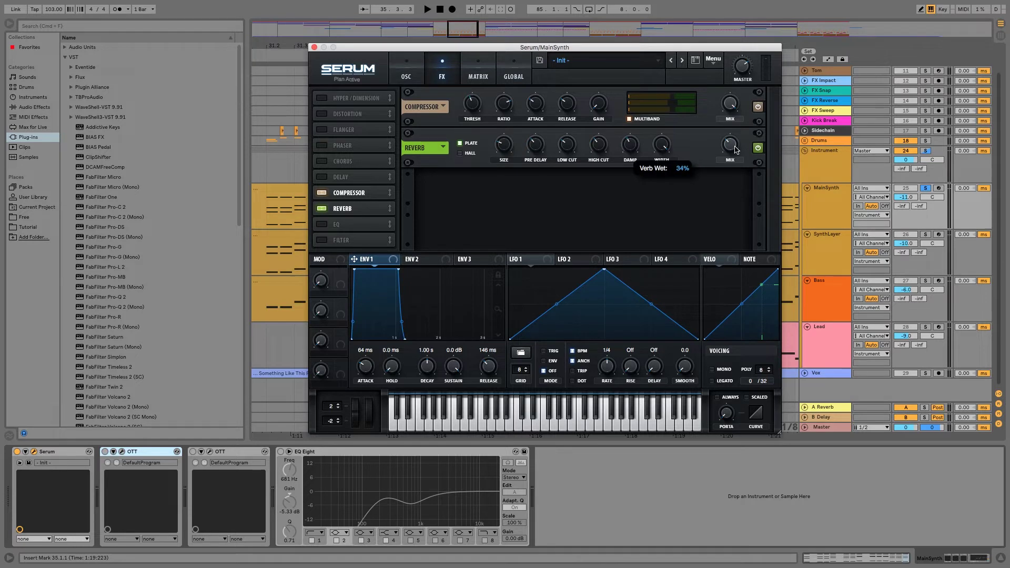
mouse_move(567, 149)
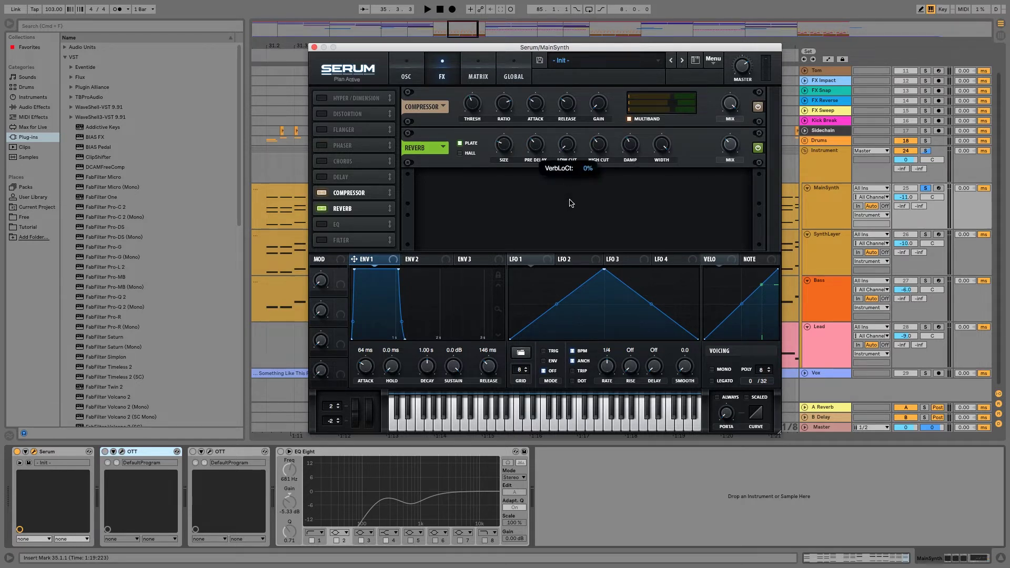
drag(571, 203, 553, 135)
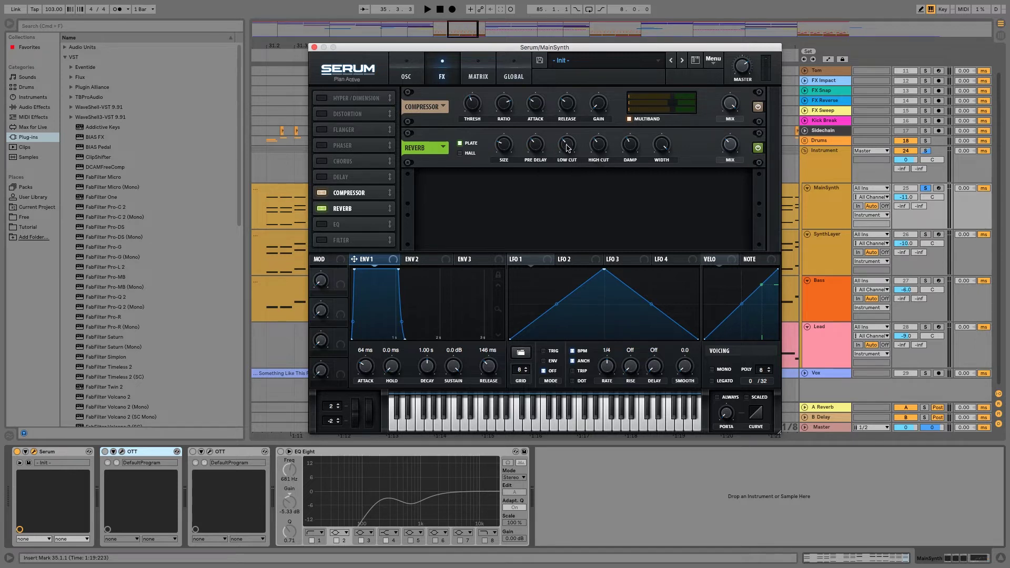
Set Serum's reverb damping to 41%, play the synth from 35.1.1 and close the plugin window.
mouse_move(631, 146)
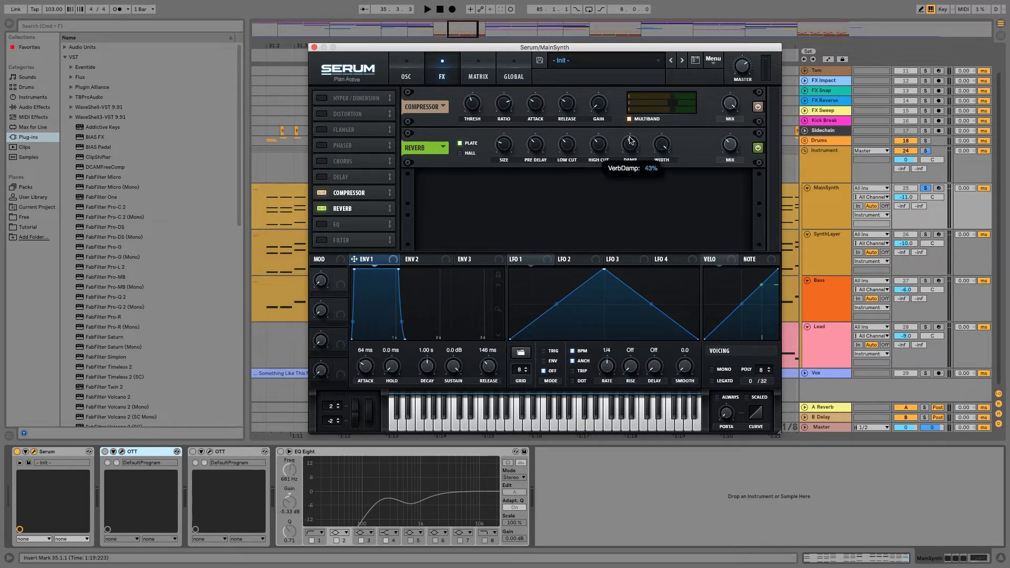
drag(629, 137, 627, 137)
key(space)
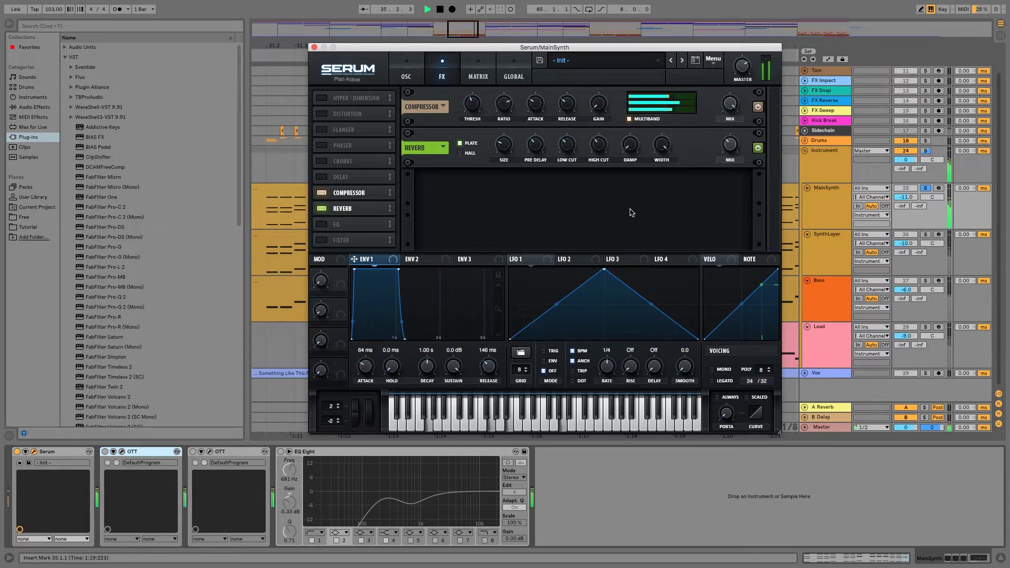
key(space)
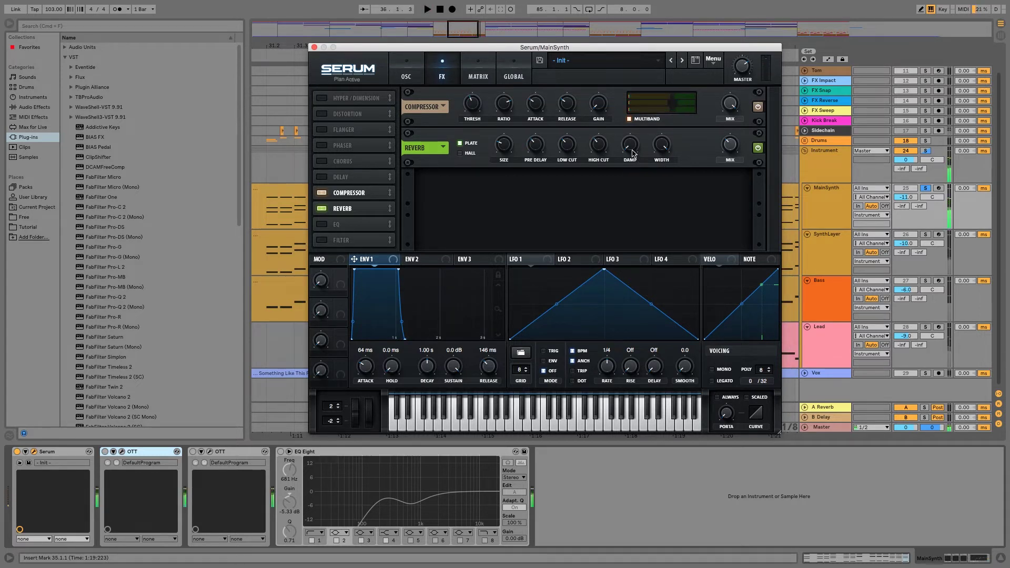
key(space)
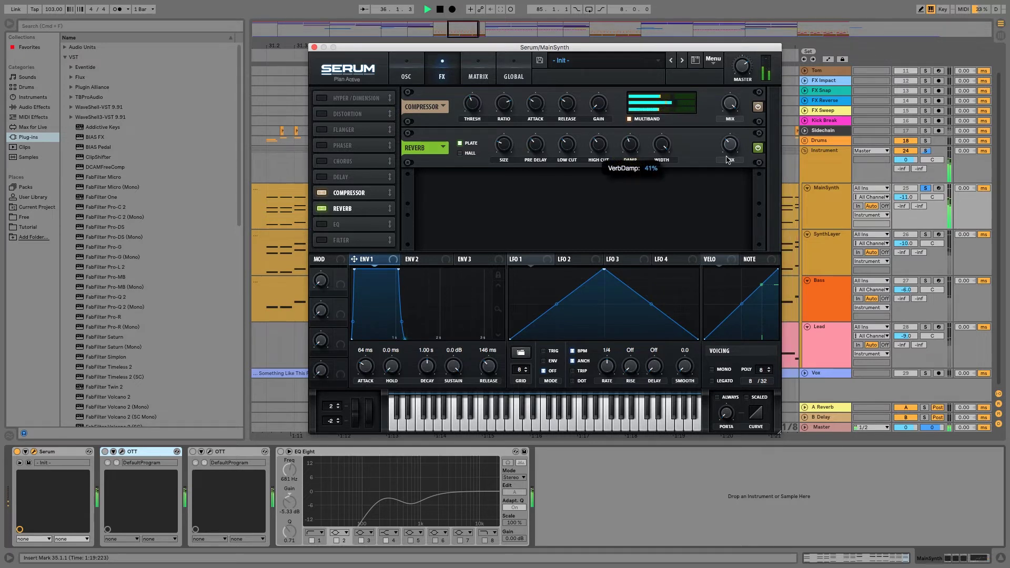
key(space)
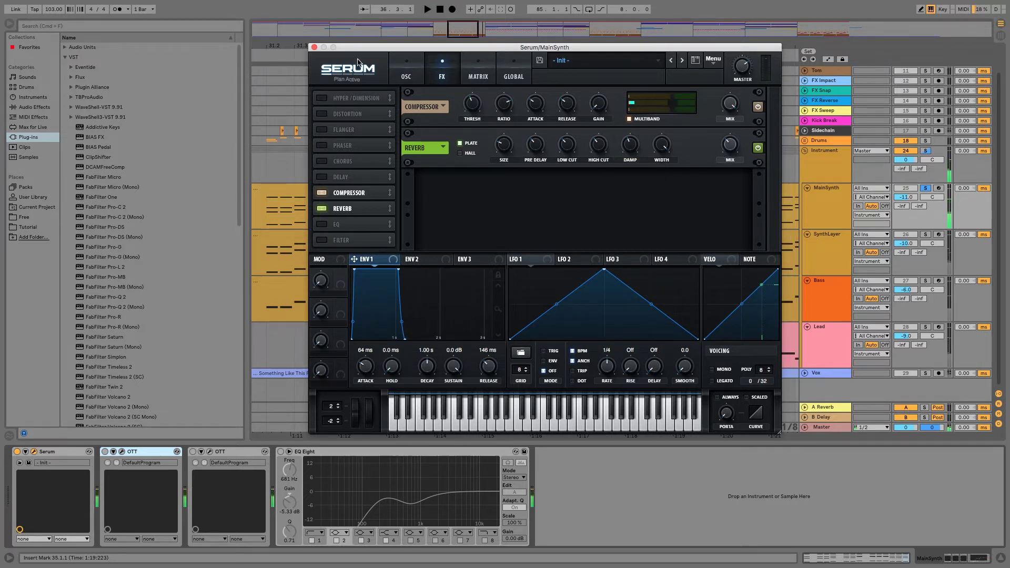
click(313, 48)
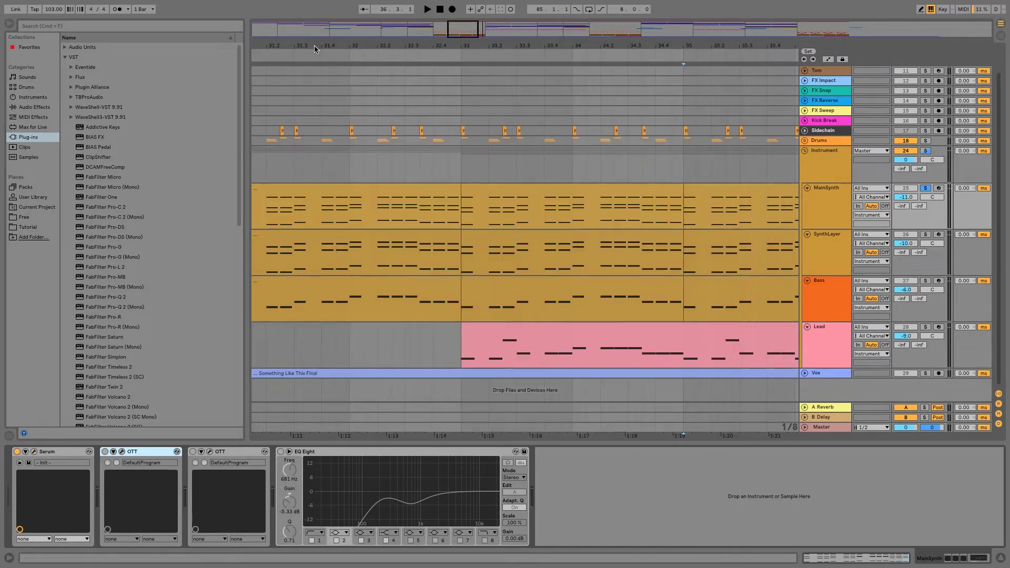
Solo the SynthLayer track and turn on the EQ Eight on the MainSynth track.
click(862, 232)
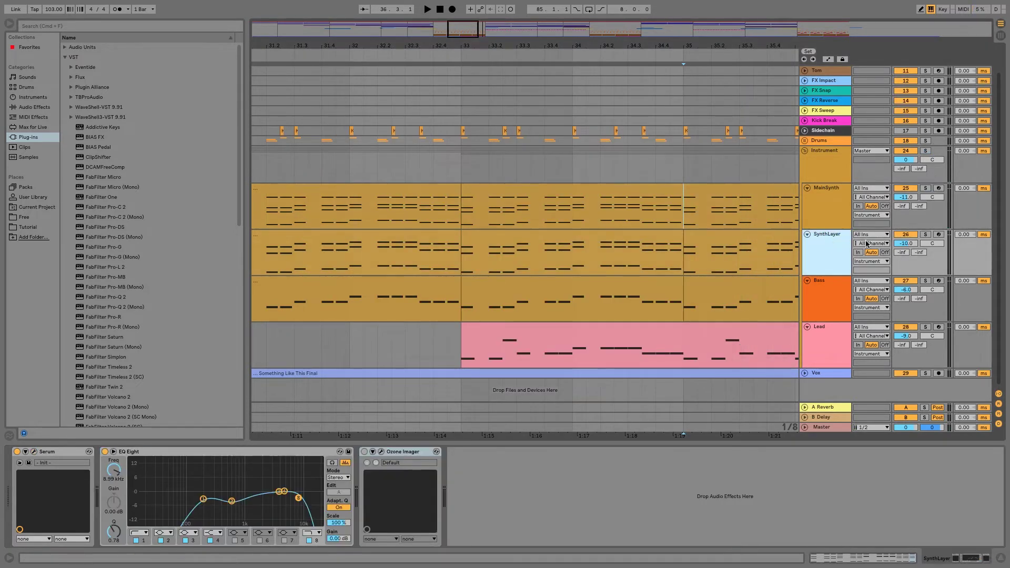
click(925, 234)
click(844, 199)
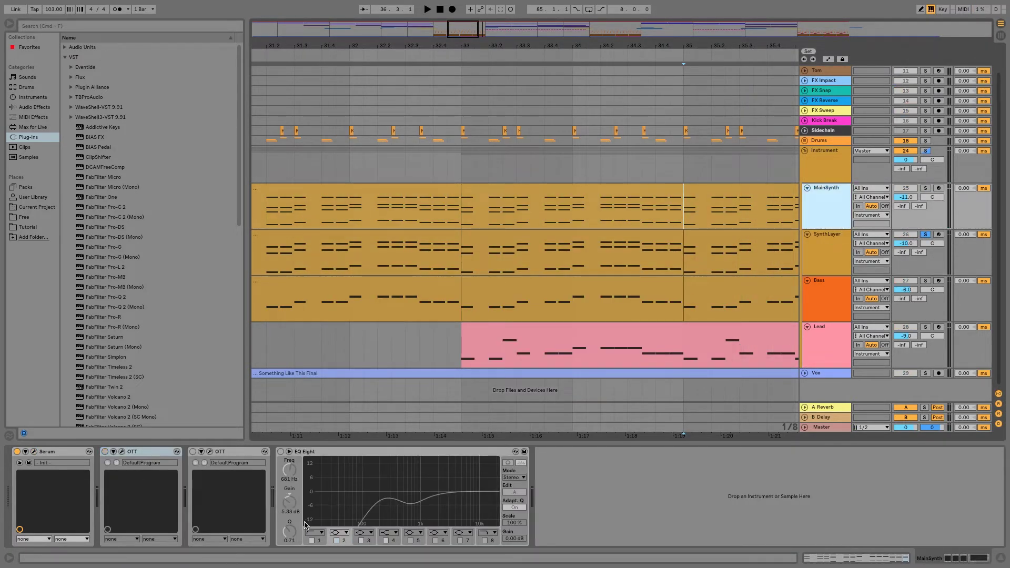
click(281, 451)
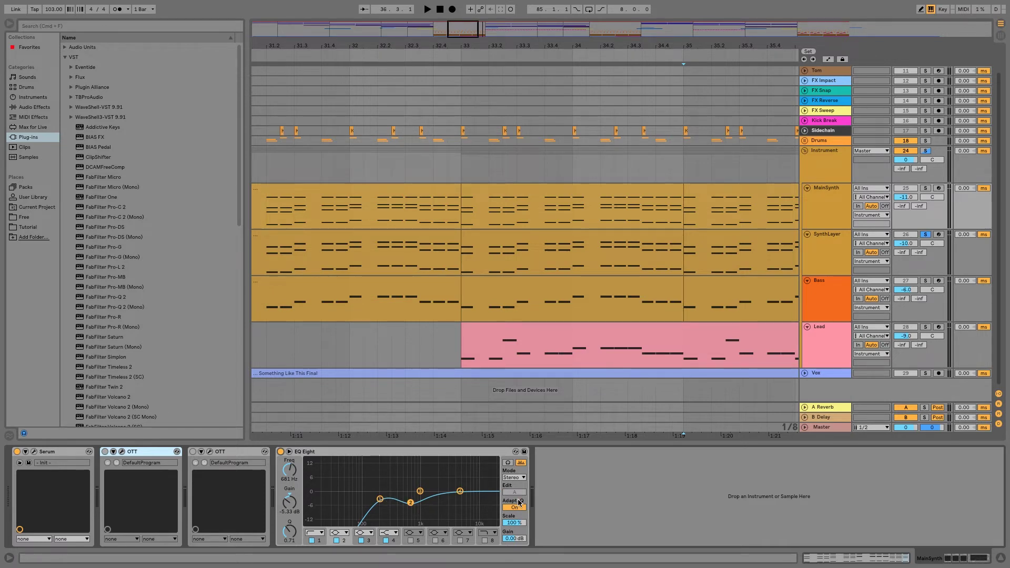
click(827, 218)
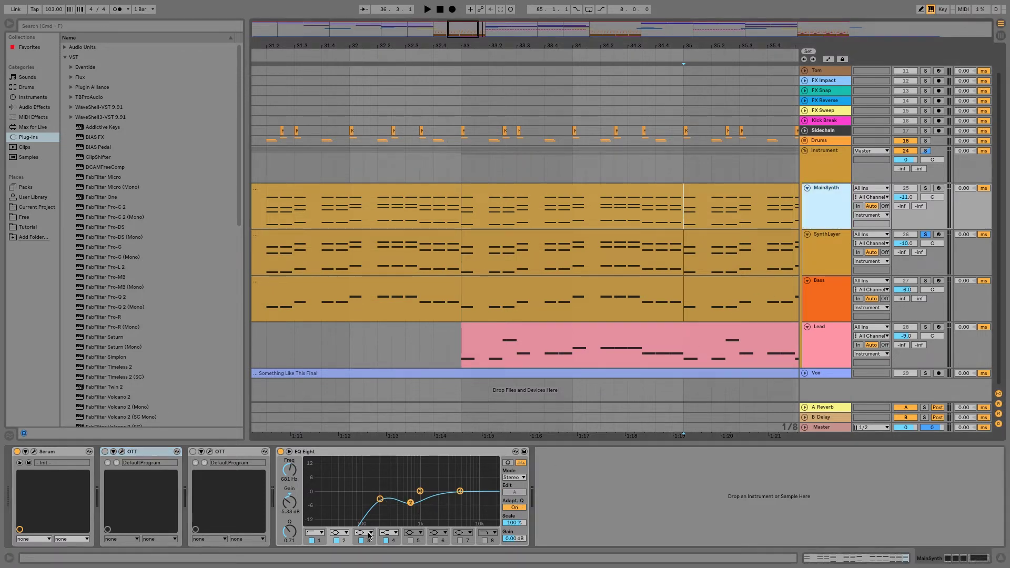
Solo the MainSynth track and play it from 35.1.1 with its EQ Eight active.
key(space)
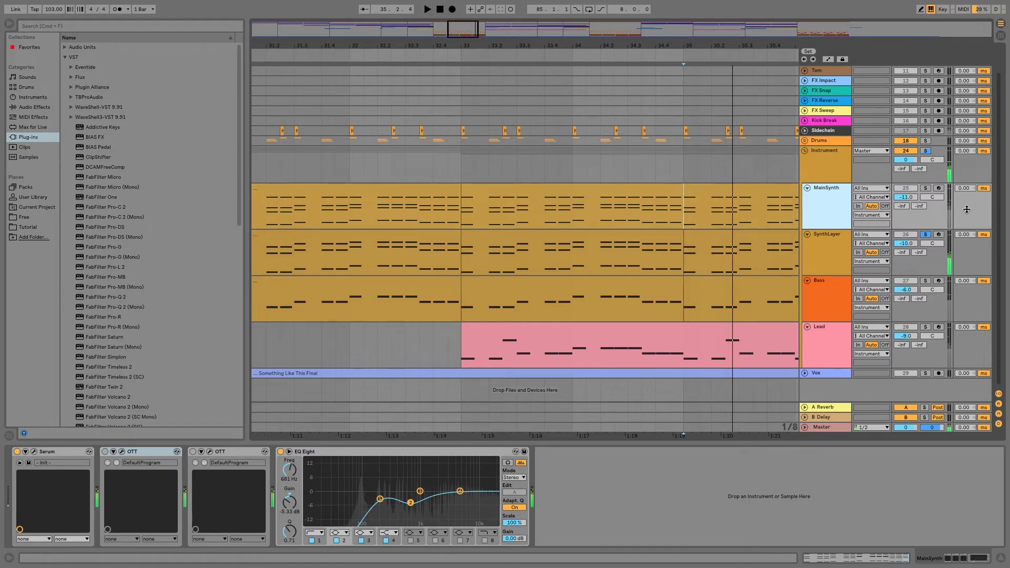
click(925, 188)
click(823, 214)
key(space)
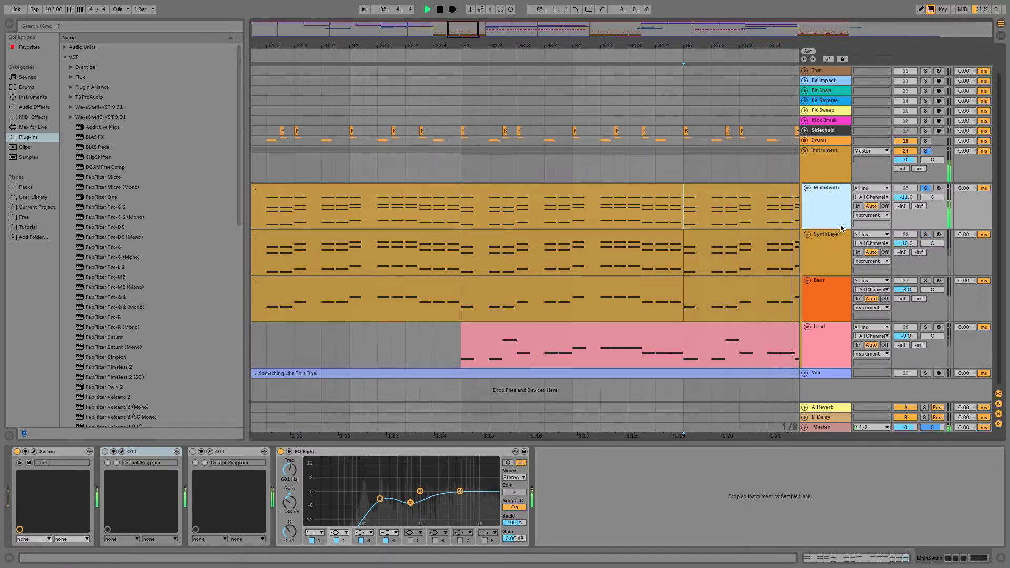
key(space)
Solo the SynthLayer track, open its Serum instrument and turn on OSC B.
click(840, 252)
click(925, 235)
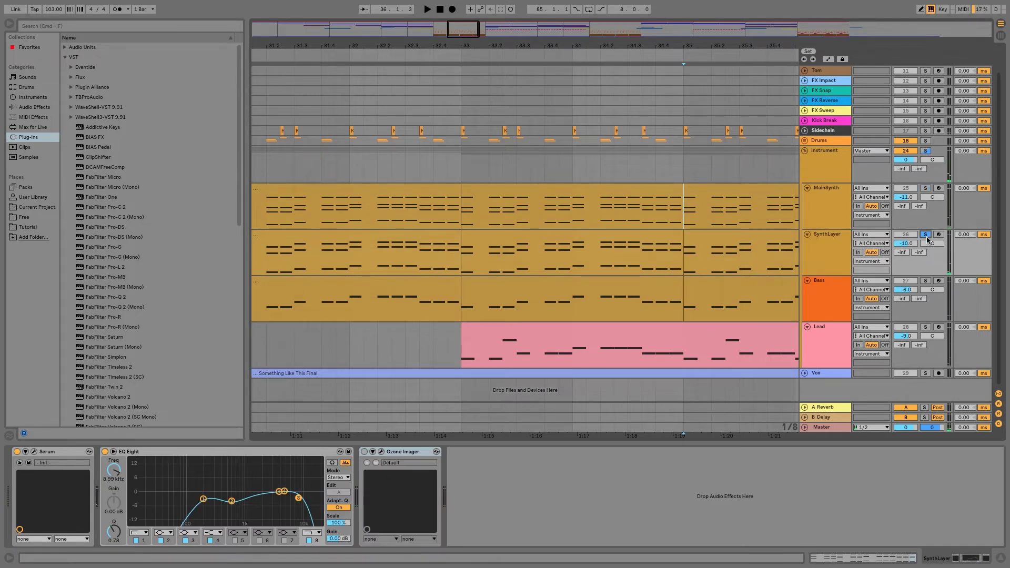
click(840, 241)
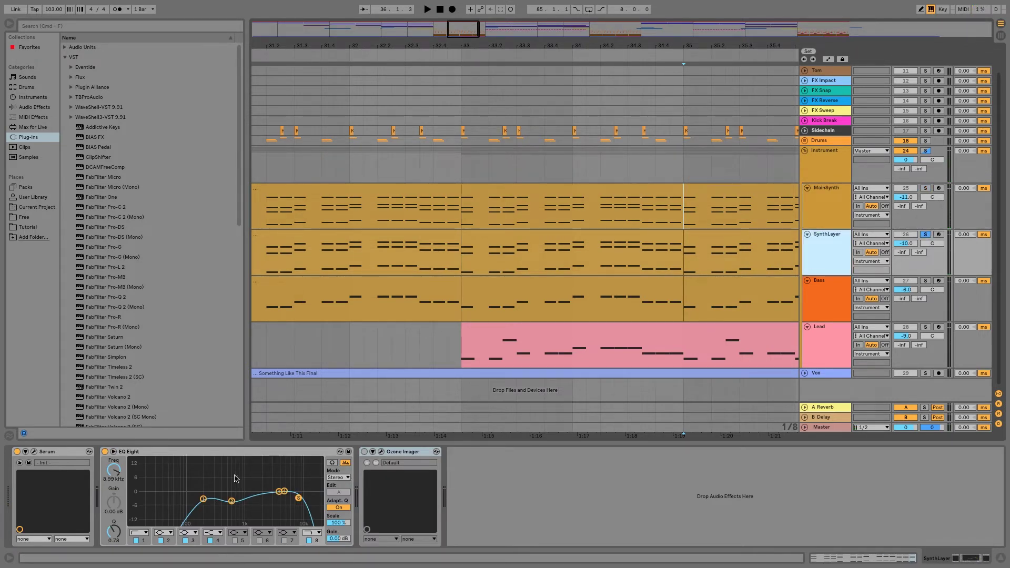
click(34, 452)
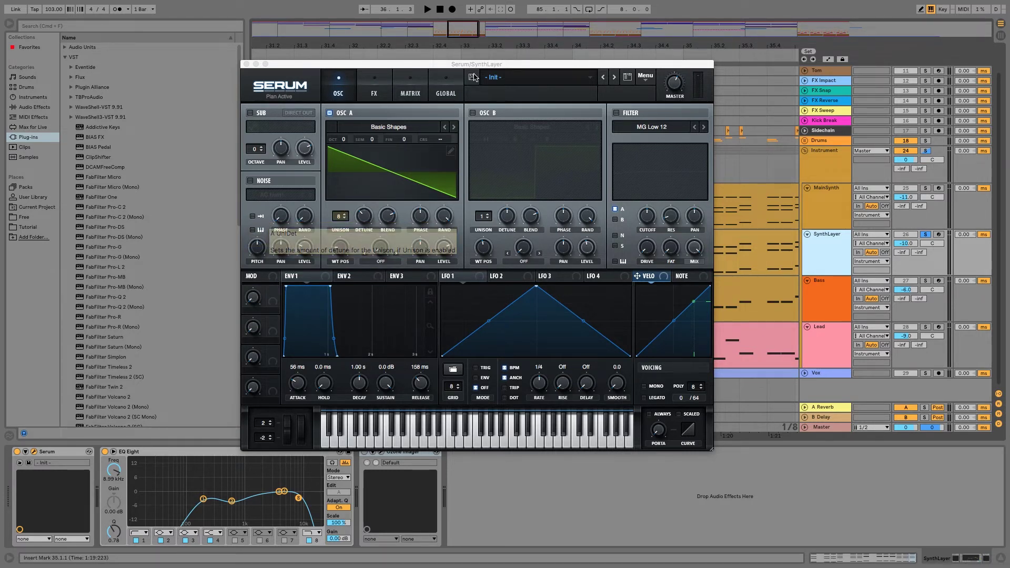
click(472, 113)
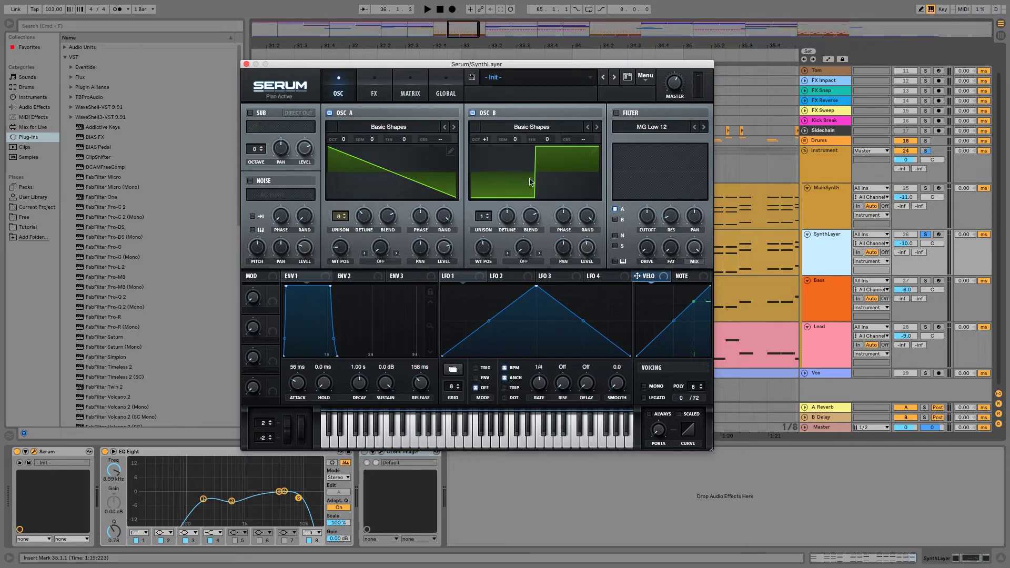
Turn off OSC B in the SynthLayer's Serum, show its effects rack and play the layer from 35.1.1.
click(473, 114)
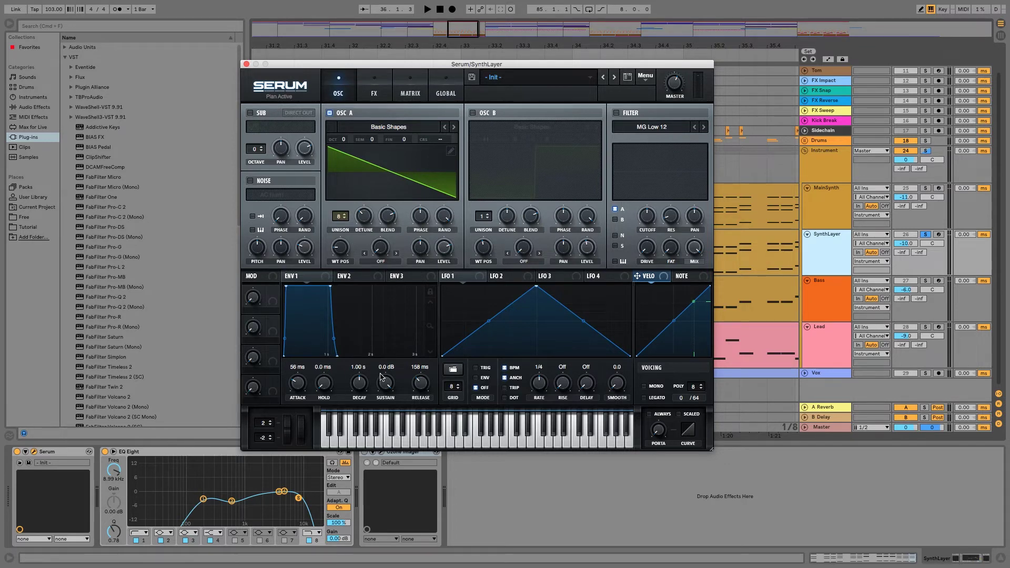
click(375, 97)
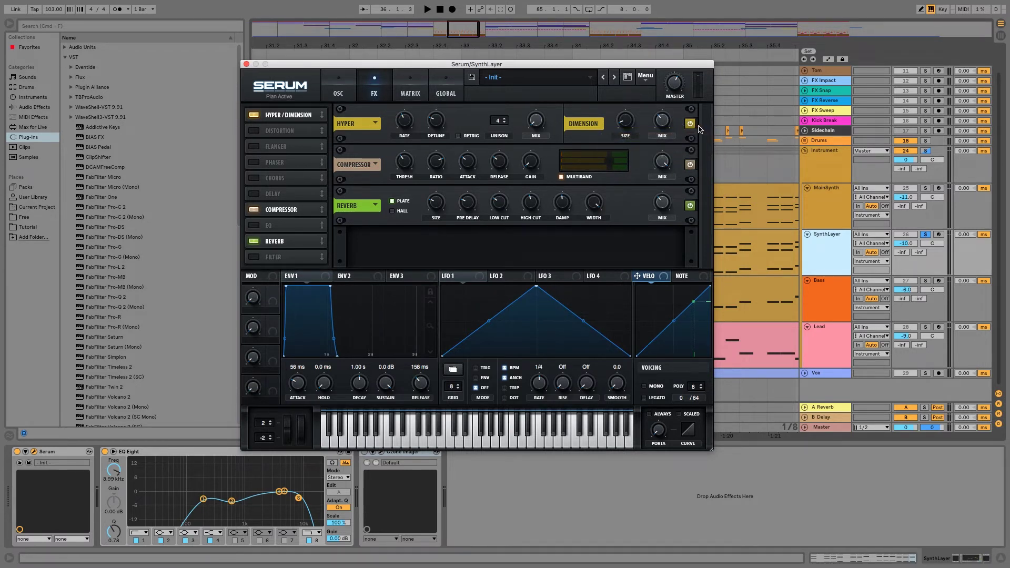
key(space)
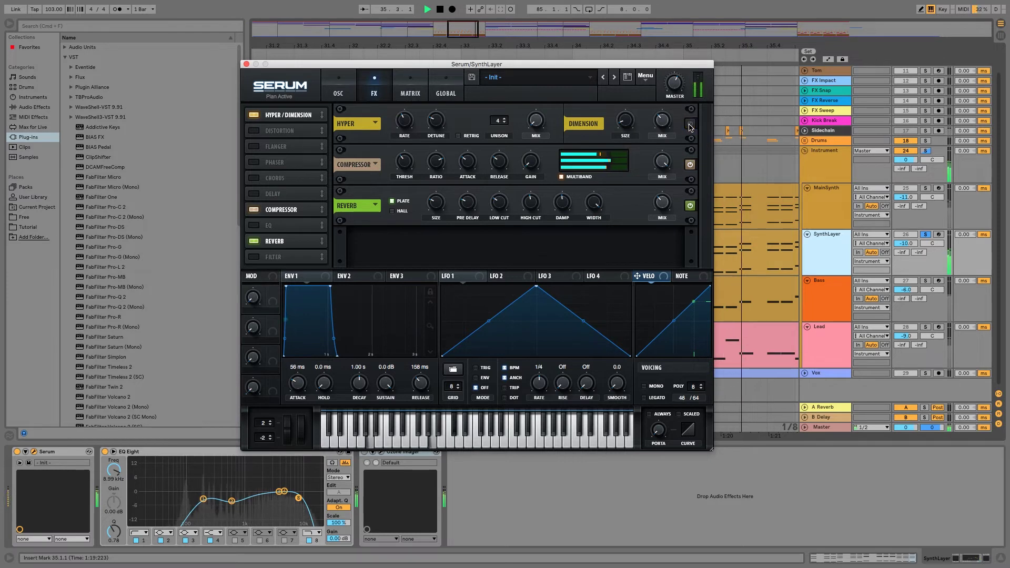
key(space)
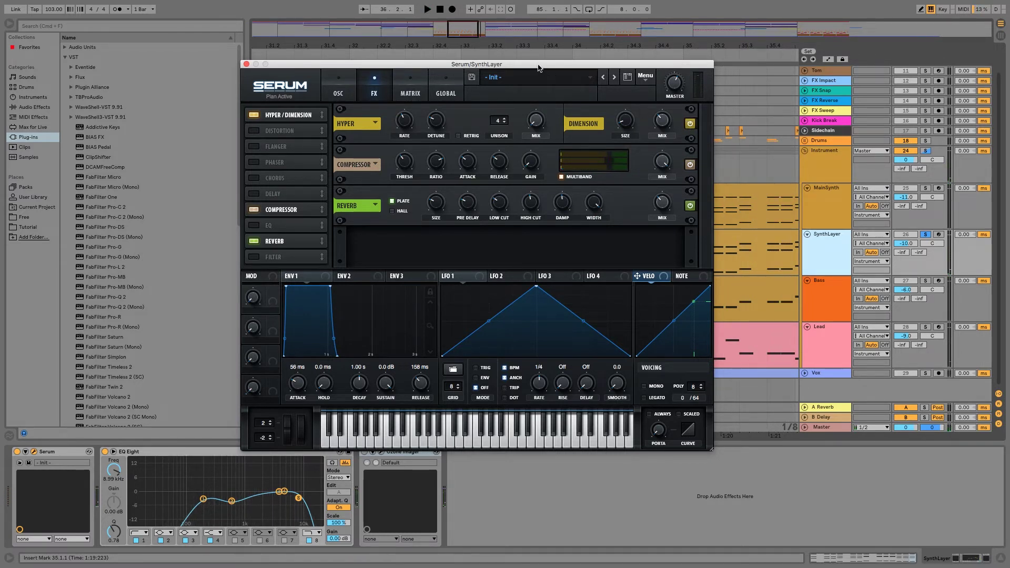
Audition the SynthLayer with Serum's Hyper/Dimension turned off and Ozone Imager turned on at a width of -6.6.
drag(538, 67, 604, 45)
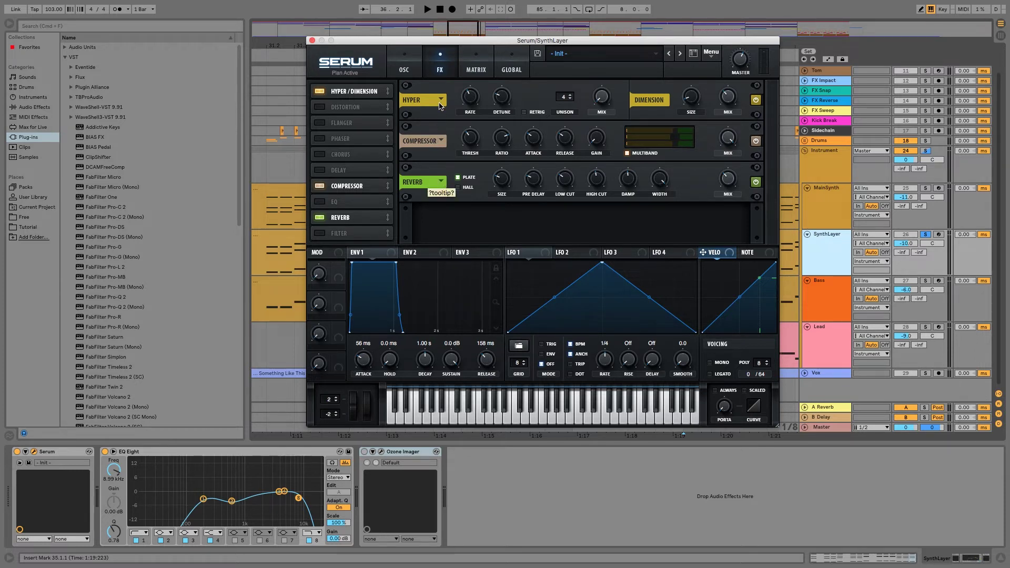
click(755, 101)
click(381, 452)
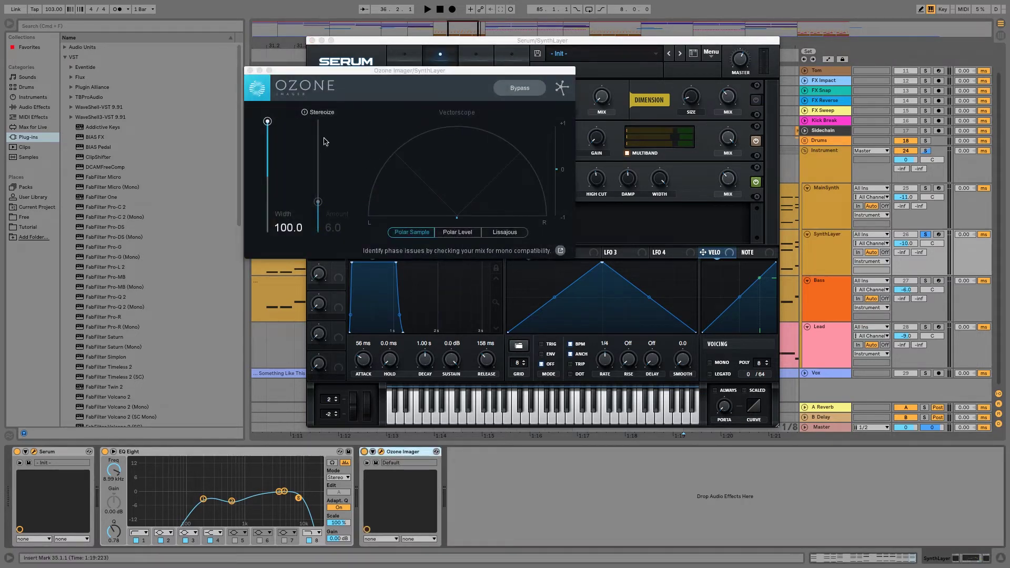
drag(267, 121, 268, 181)
key(space)
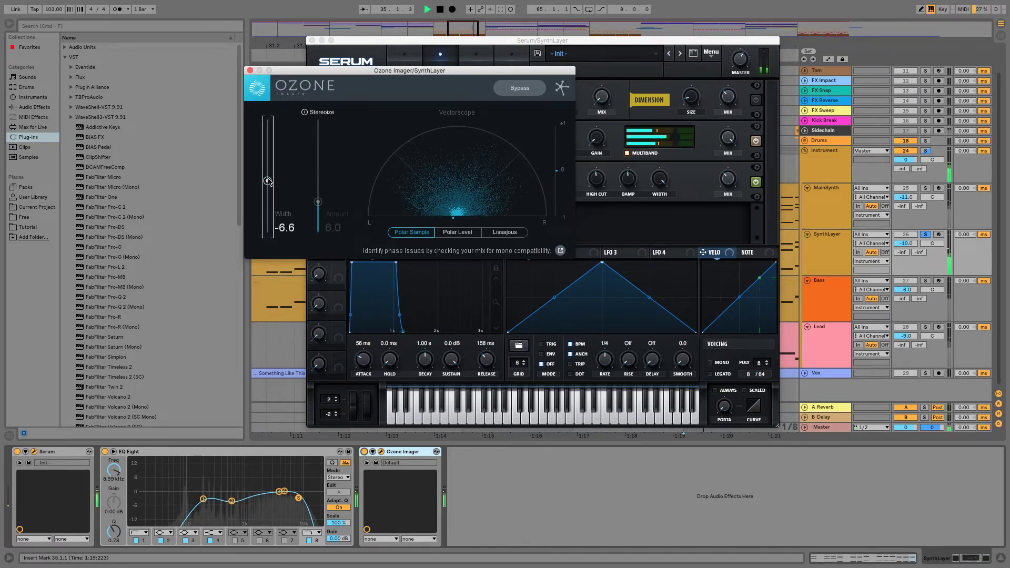
key(space)
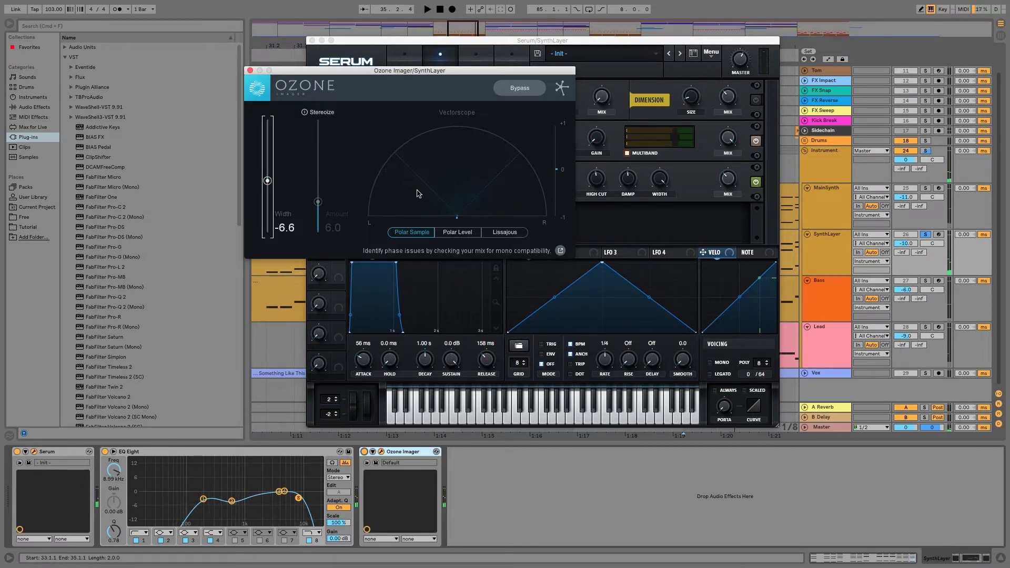
Set Ozone Imager's width to 100.0, play the layer and close the imager's window.
drag(268, 181, 267, 121)
key(space)
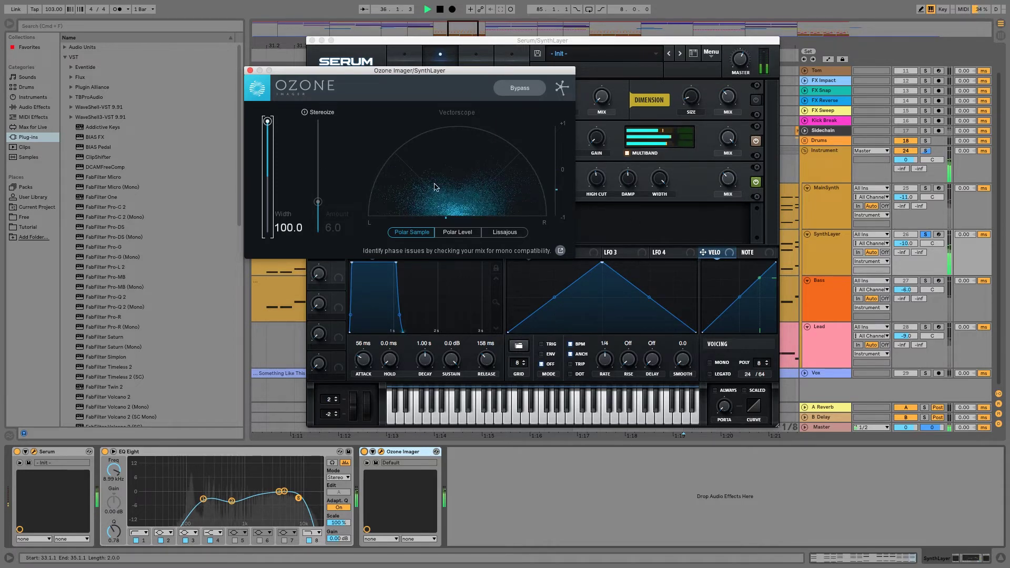
key(space)
click(250, 69)
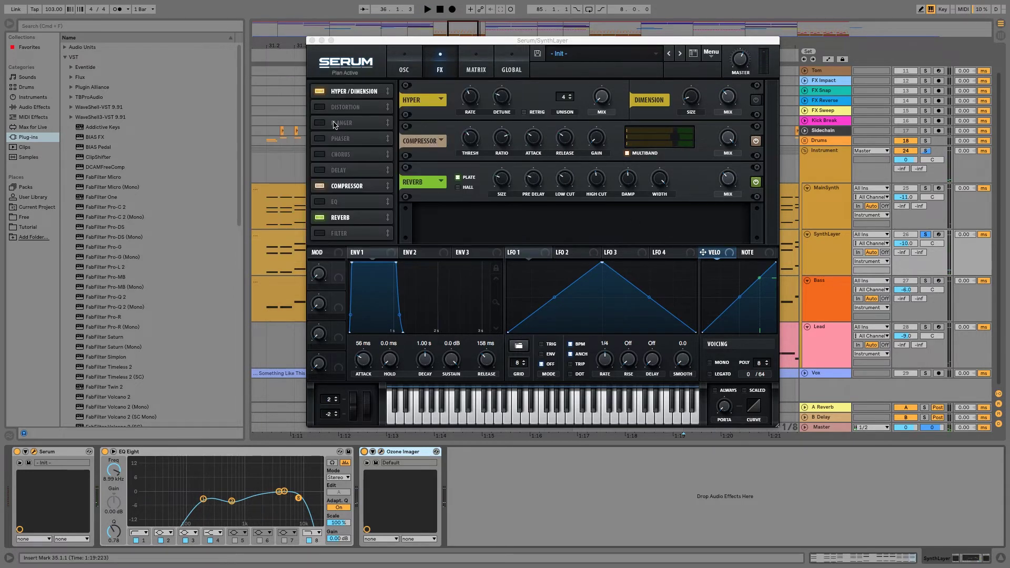
Turn off Ozone Imager on the SynthLayer and turn Serum's Hyper/Dimension effect back on.
click(365, 452)
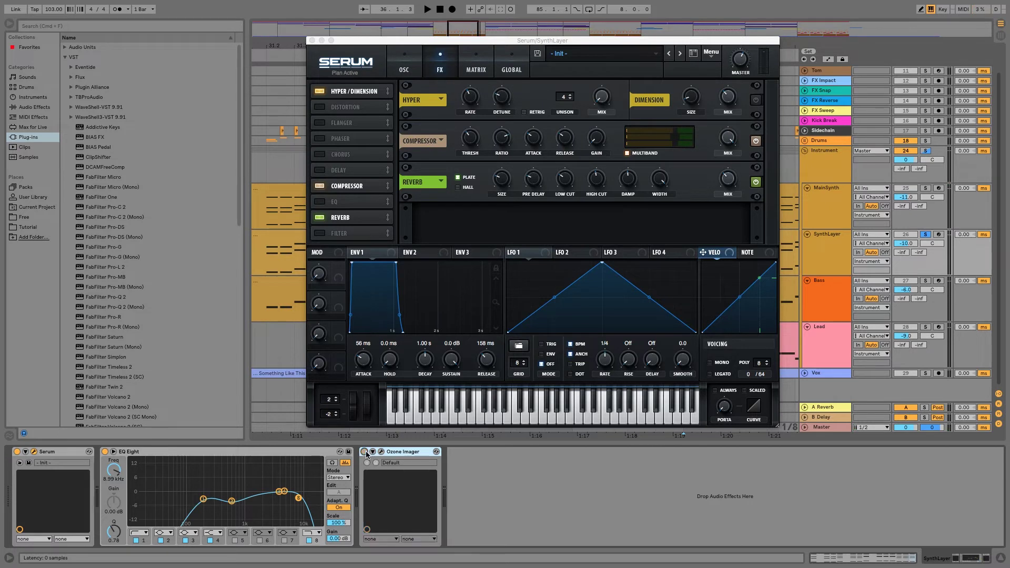
click(756, 101)
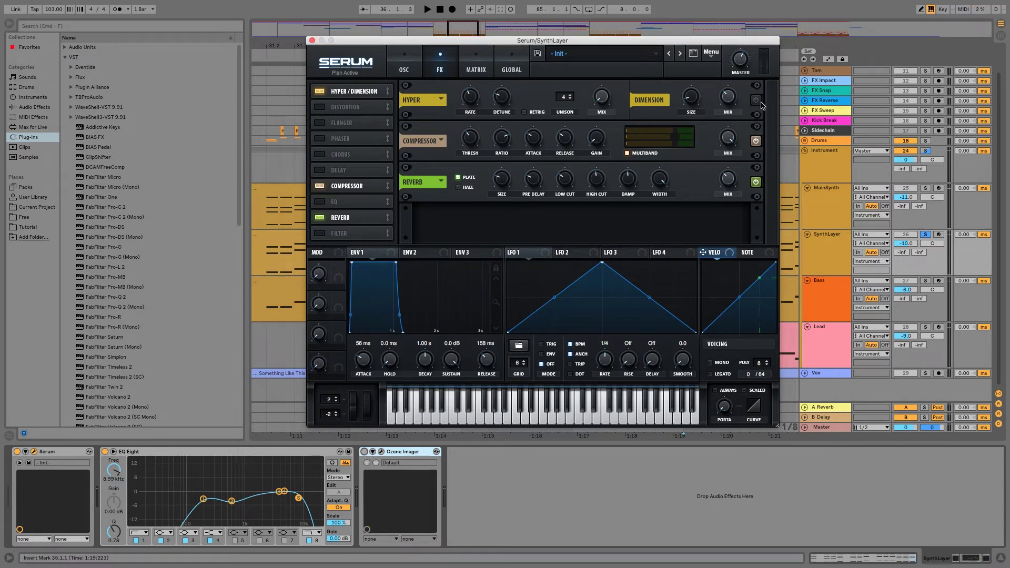
click(756, 101)
Close Serum, set the high-cut band of the SynthLayer's EQ Eight to 9.79 kHz and start playback.
click(313, 41)
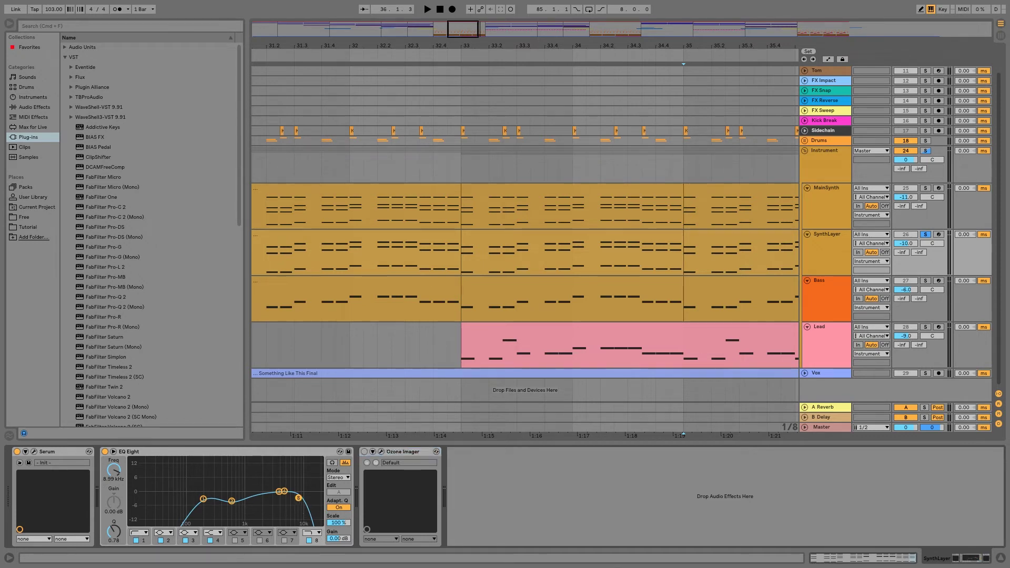
mouse_move(298, 497)
mouse_down()
mouse_move(320, 500)
mouse_move(300, 498)
mouse_up()
key(space)
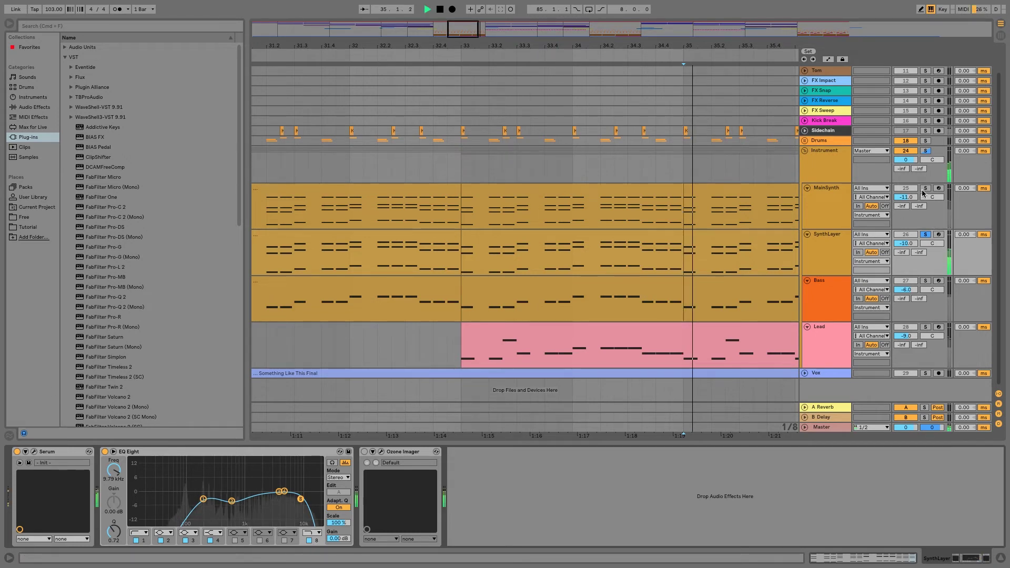
Compare MainSynth soloed alone with MainSynth and SynthLayer soloed together during playback.
click(926, 188)
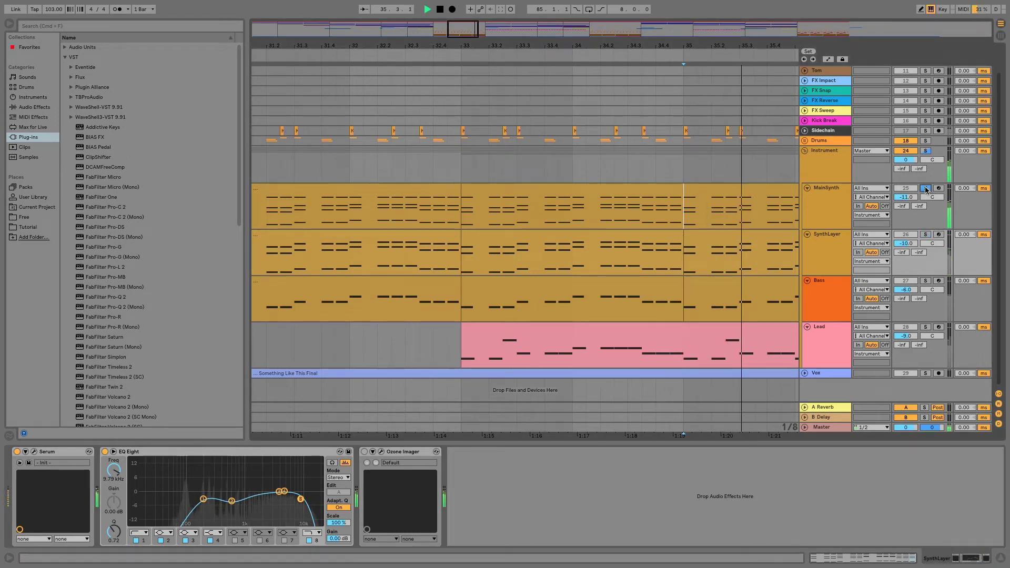
click(926, 236)
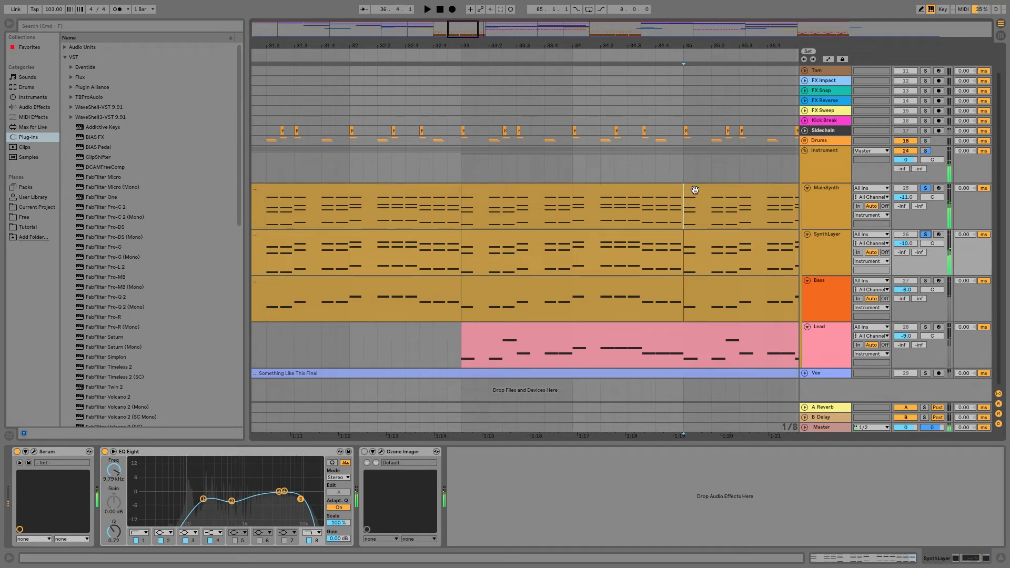
key(space)
Play the MainSynth clip from 33.1.1, removing SynthLayer's solo partway, and unsolo MainSynth after stopping.
click(485, 204)
click(485, 204)
key(space)
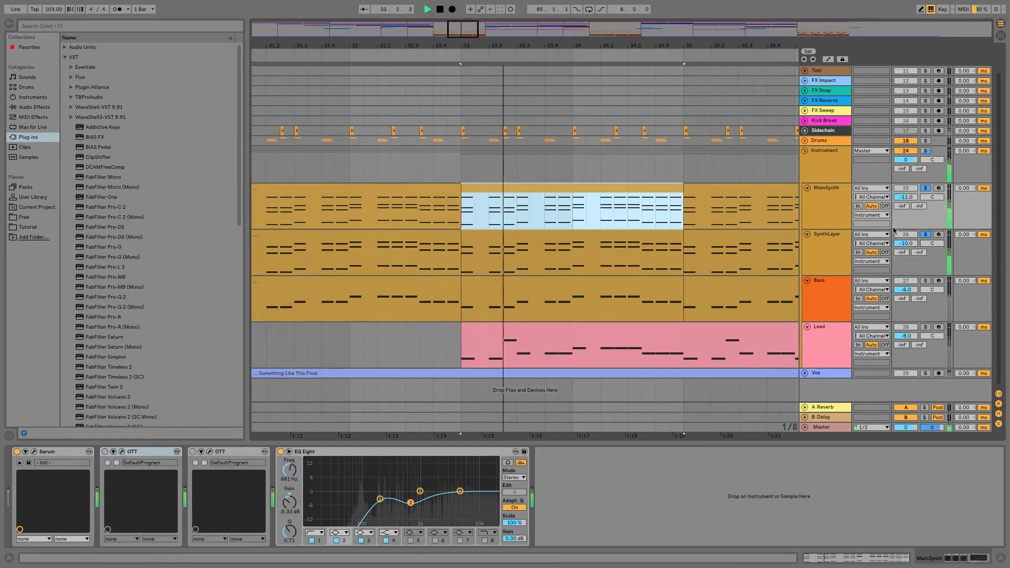
click(925, 236)
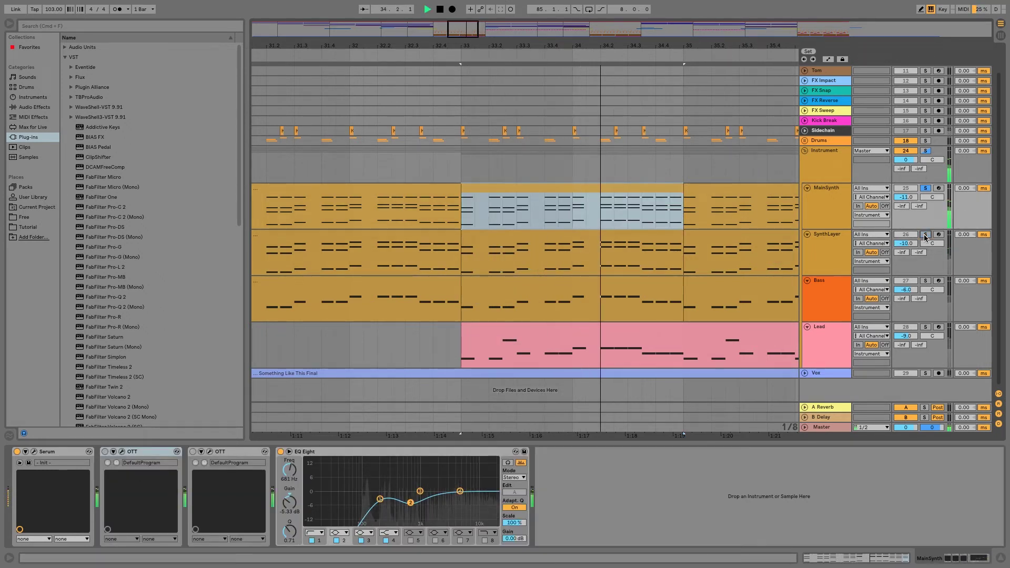
key(space)
click(925, 188)
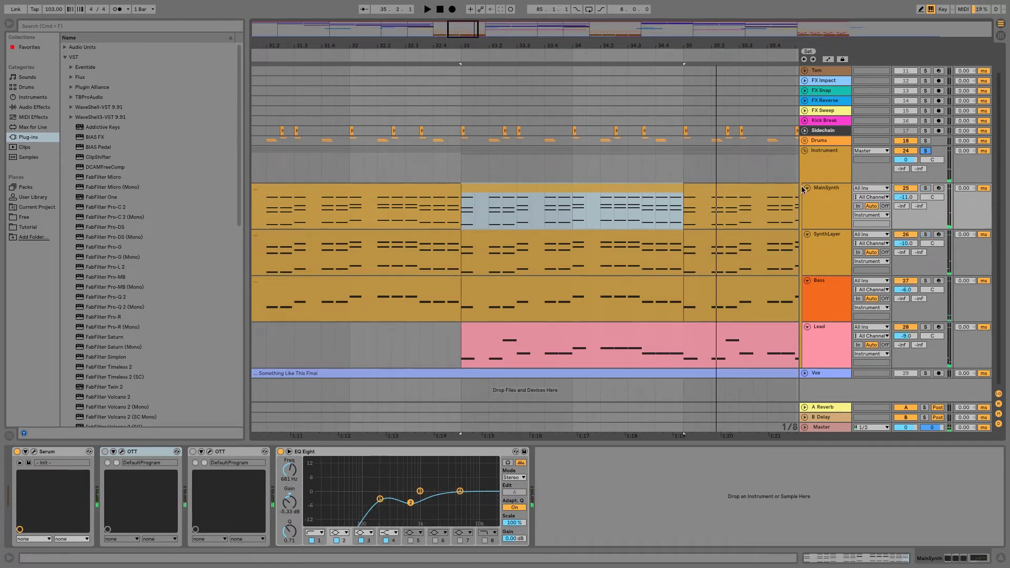
Open the Bass track's Serum instrument and examine its sub, OSC A and High 24 filter settings.
click(826, 200)
click(829, 249)
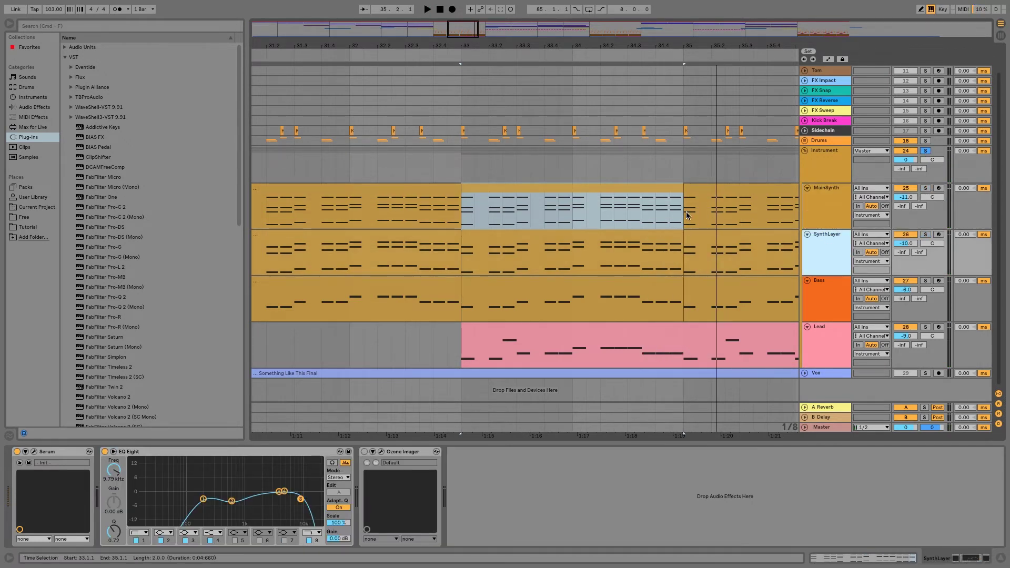
click(836, 298)
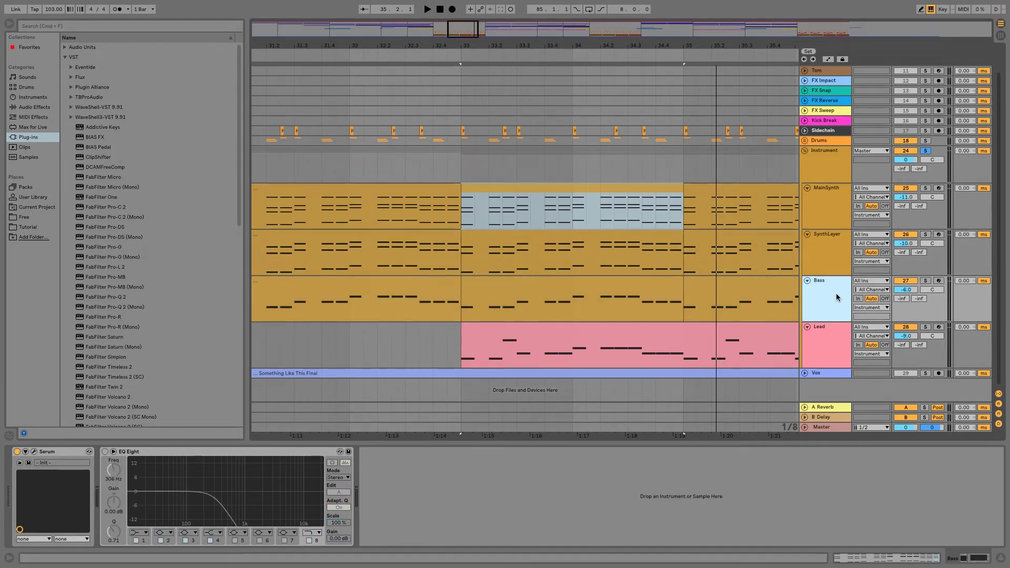
click(34, 451)
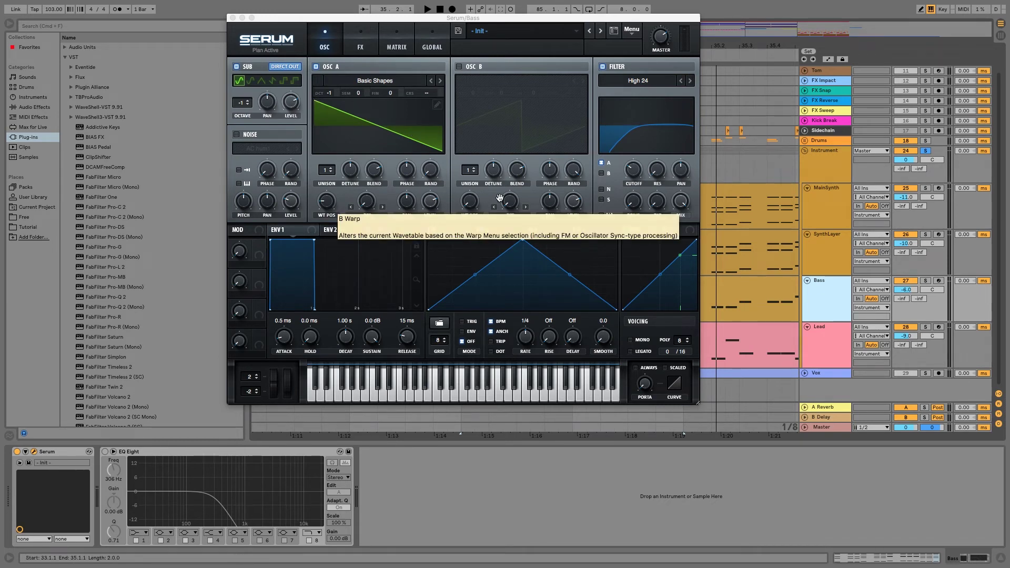
click(649, 71)
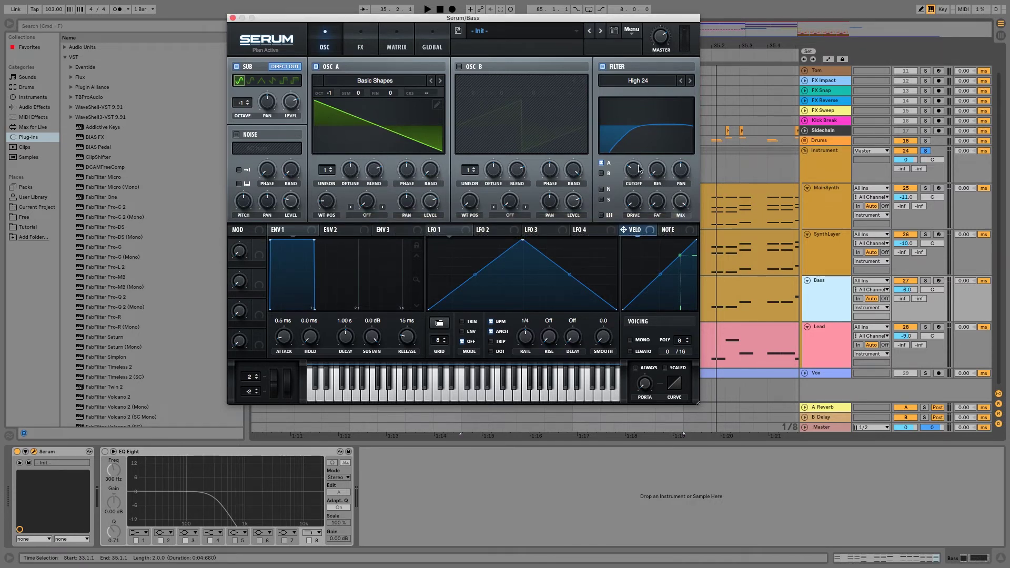
mouse_move(636, 173)
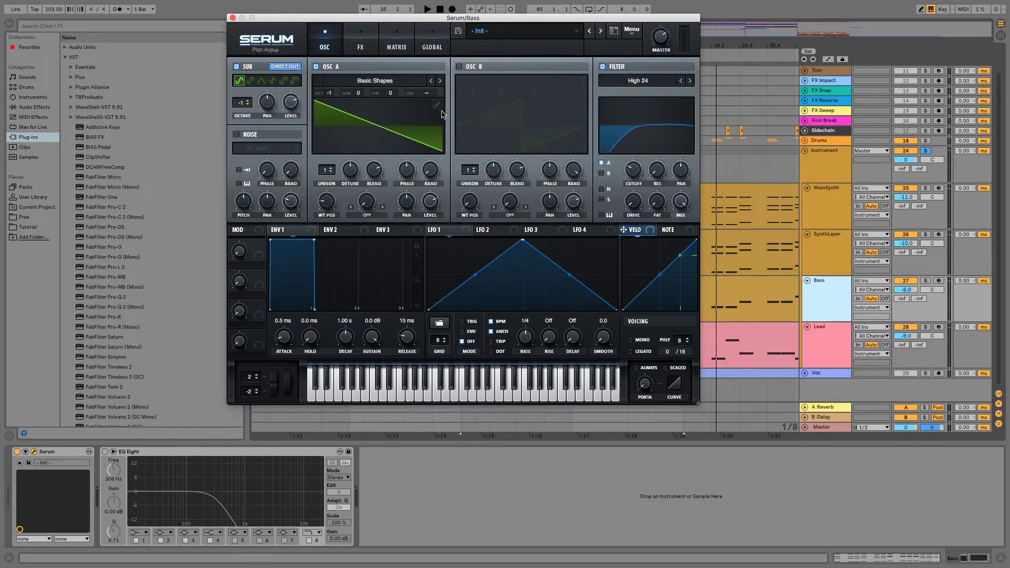
Set the filter of the Bass Serum's Tube distortion to OFF and turn the distortion off.
click(359, 50)
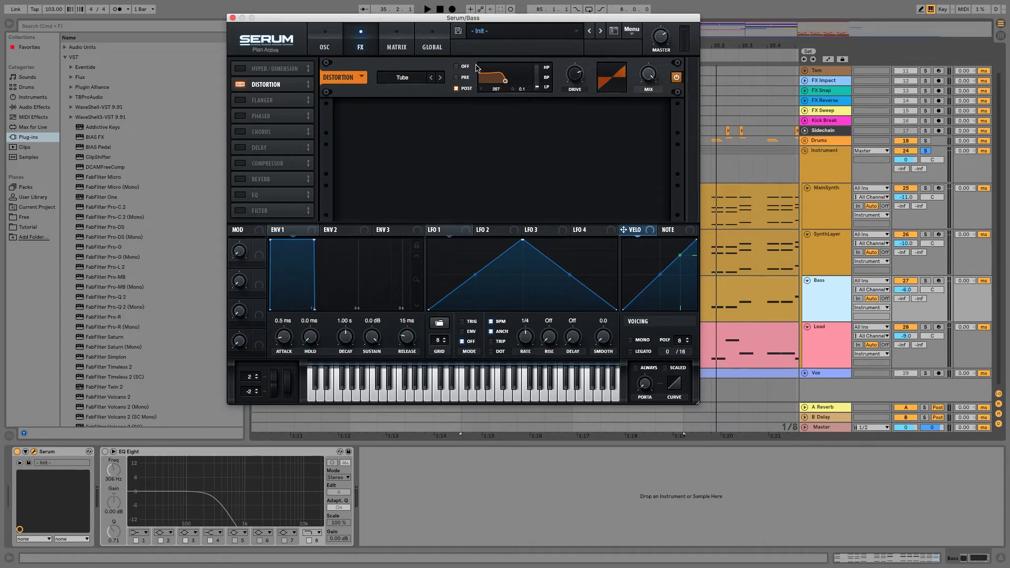
click(456, 67)
click(676, 77)
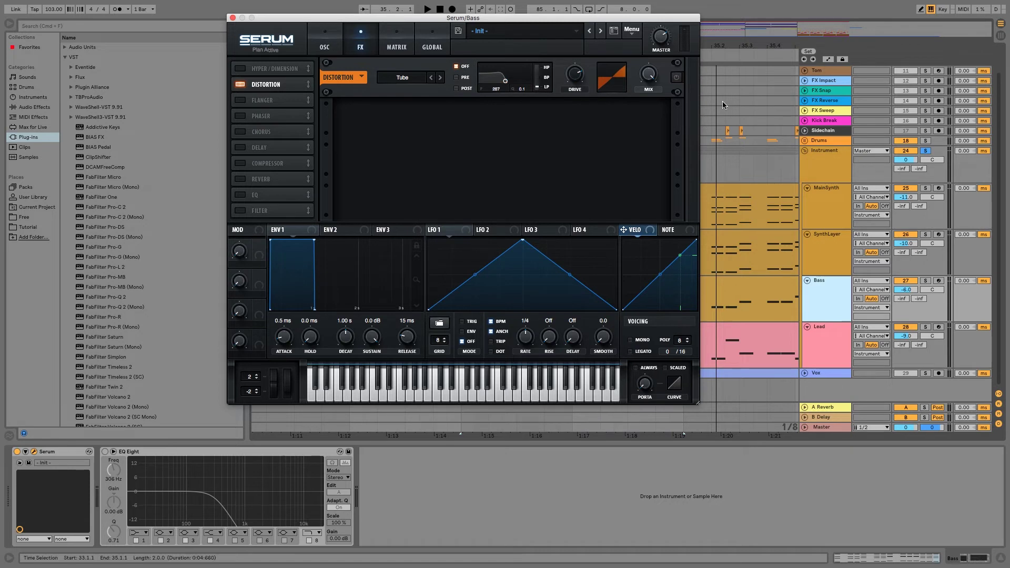
Solo the Bass track and play it from 33.1.1 without distortion.
click(926, 283)
key(space)
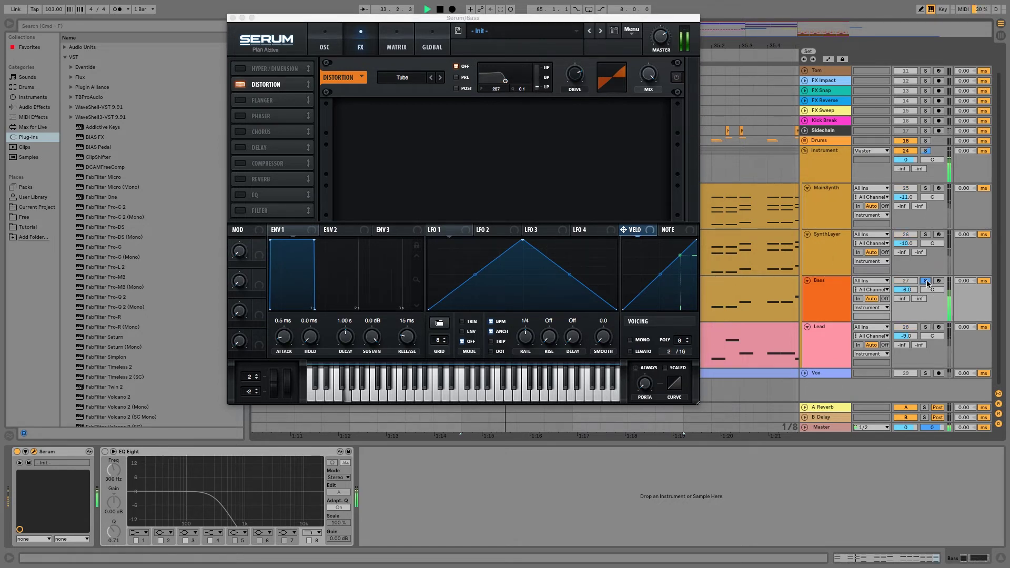
key(space)
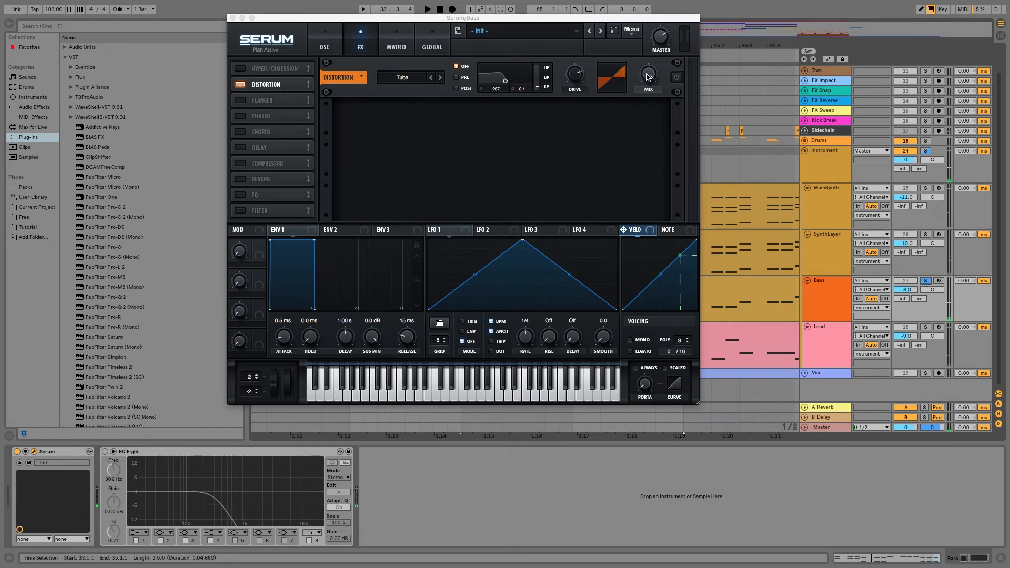
Turn the Tube distortion back on, set its filter to POST and play the soloed bass.
click(677, 78)
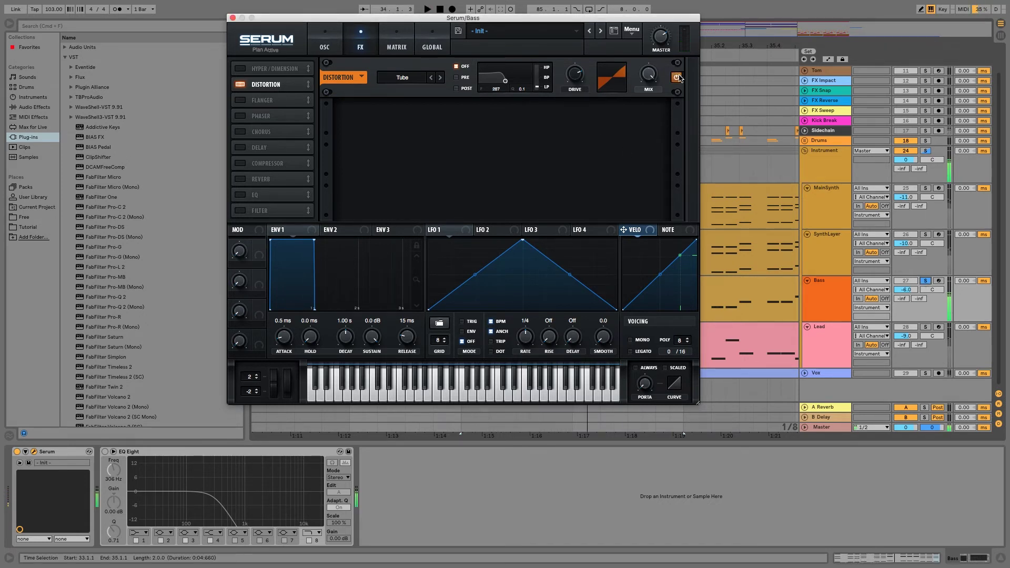
key(space)
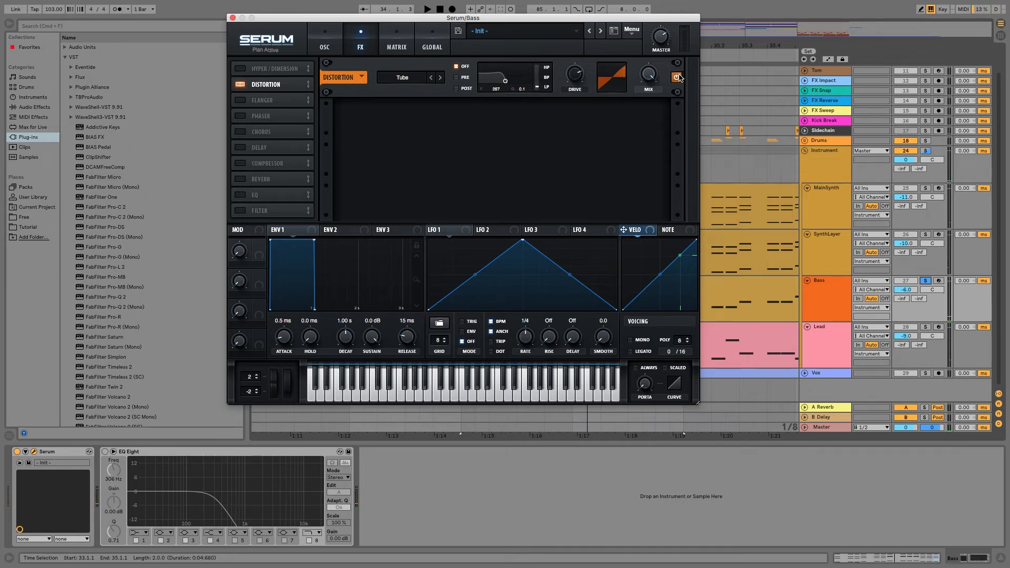
click(459, 90)
key(space)
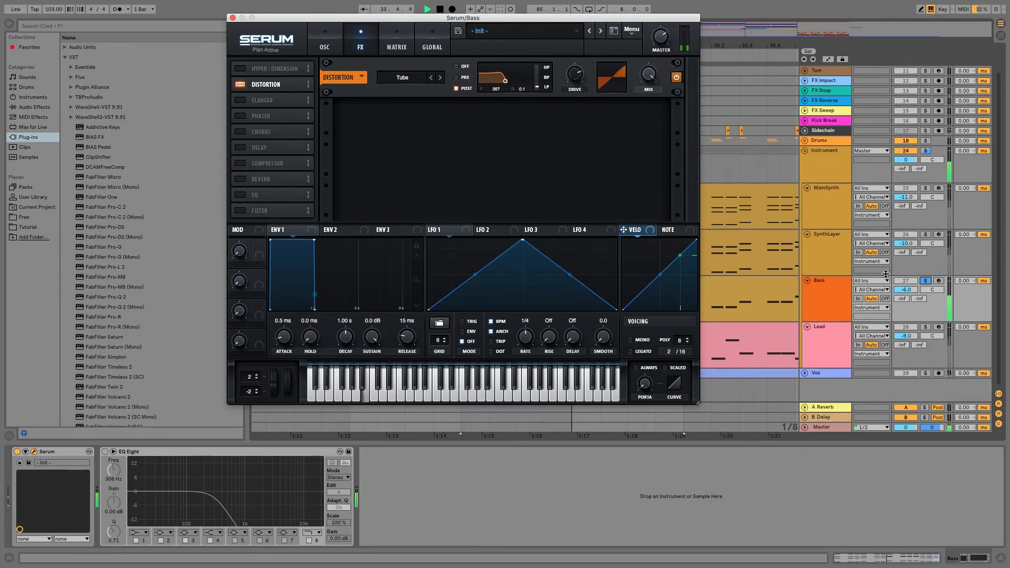
key(space)
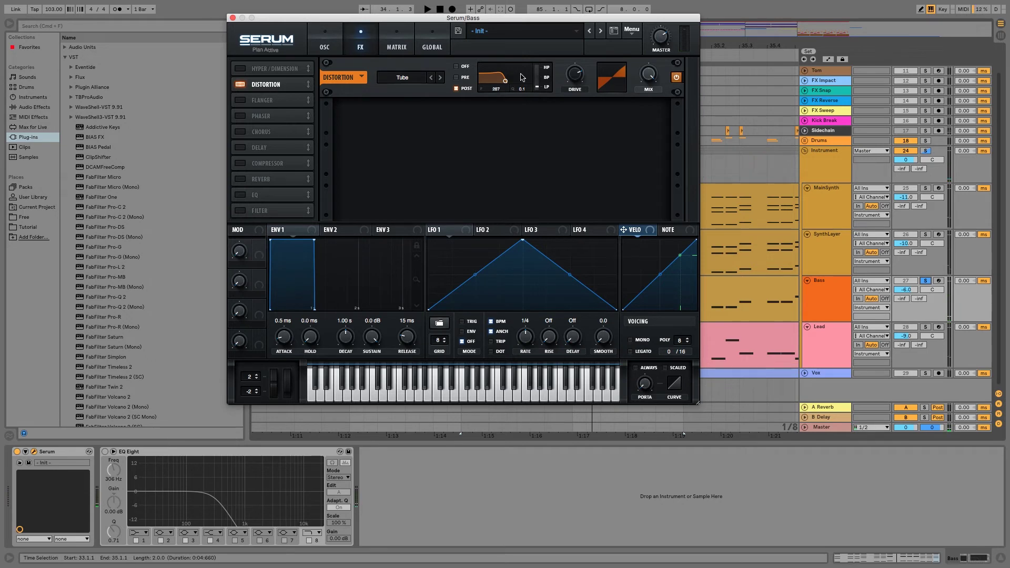
Turn off the distortion in the Bass track's Serum and turn on the track's EQ Eight.
click(326, 45)
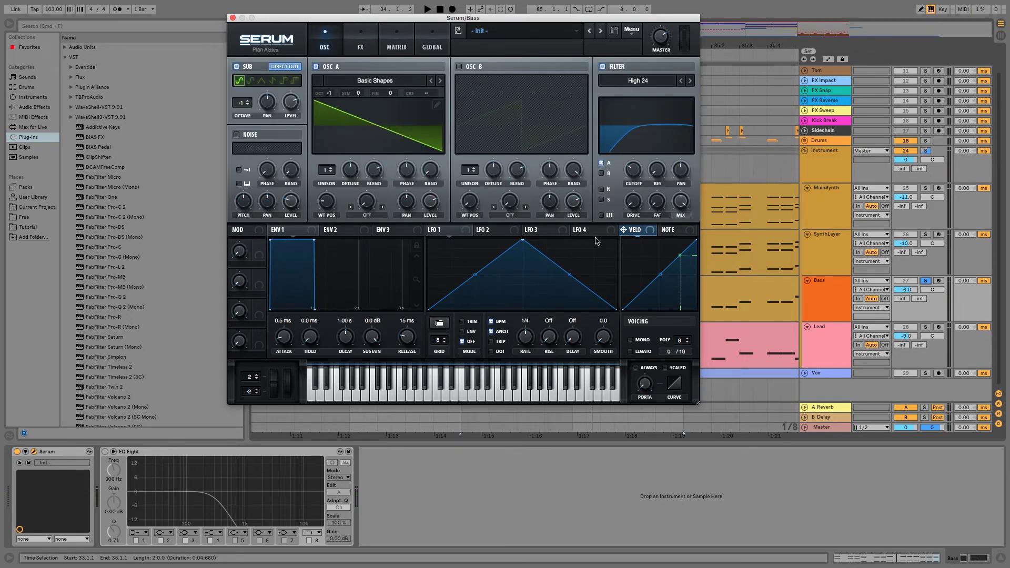
click(361, 40)
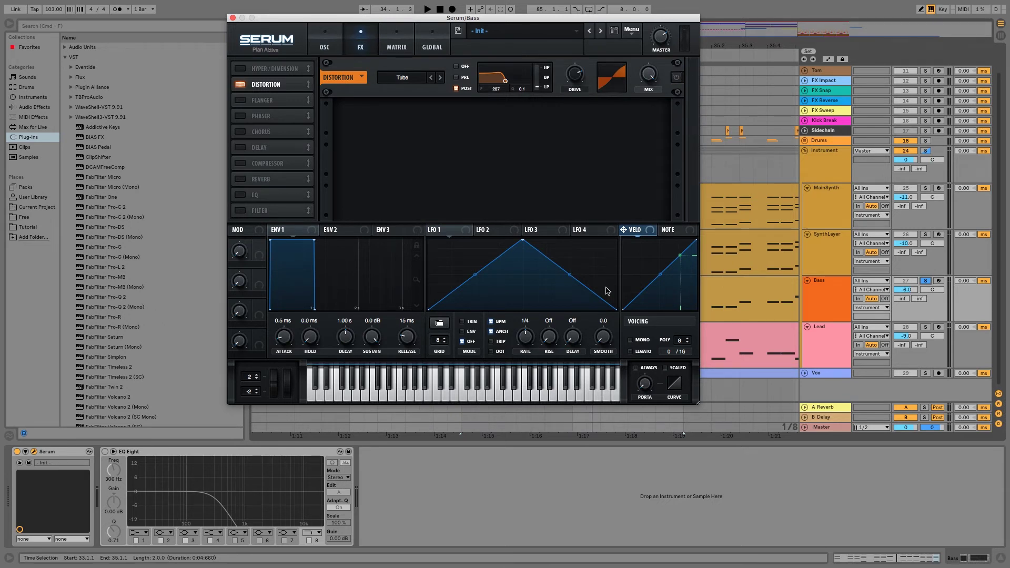
click(105, 451)
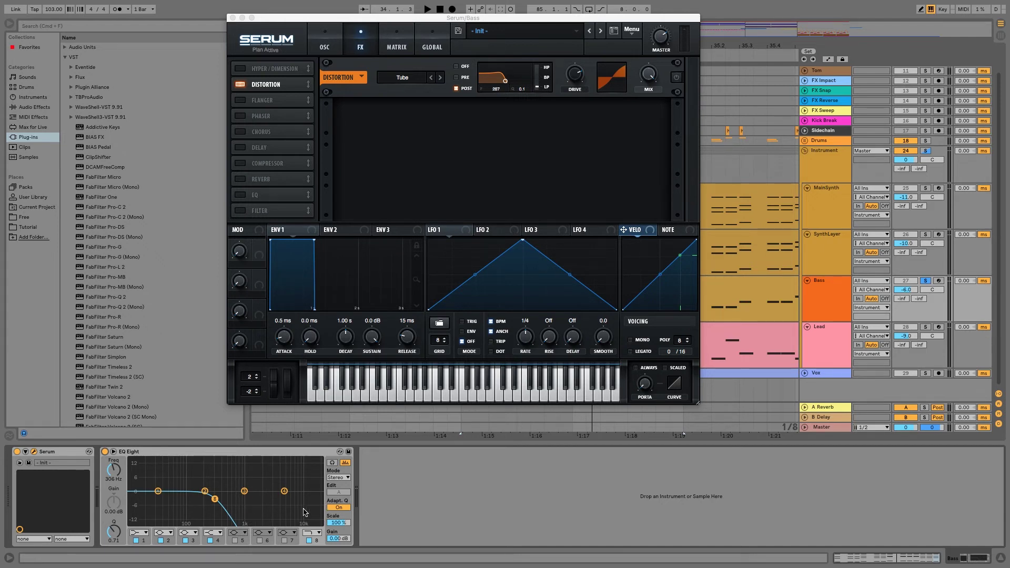
Play the soloed bass through EQ Eight, then swap the EQ for Serum's distortion by bypassing one and enabling the other.
key(space)
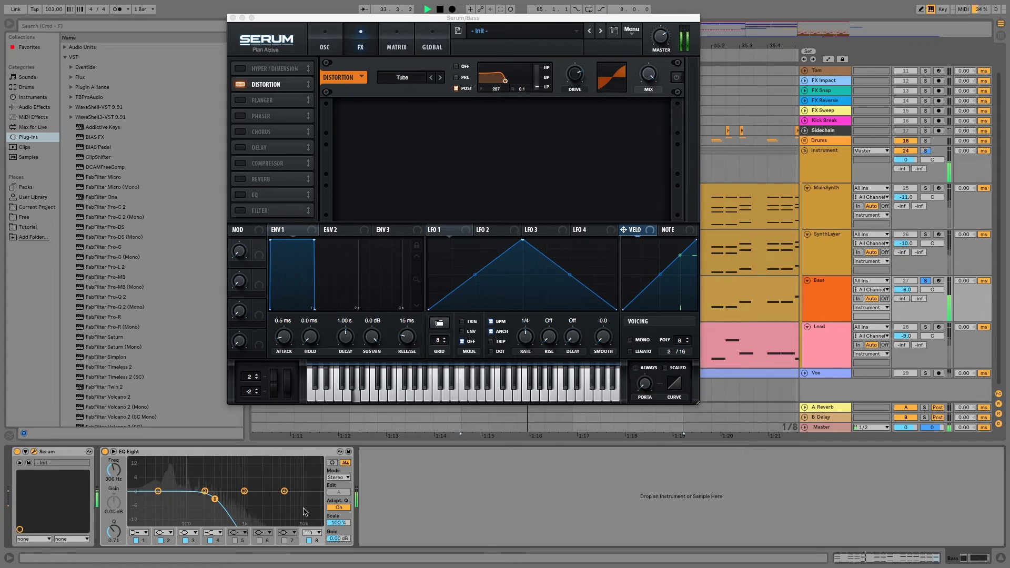
click(105, 451)
key(space)
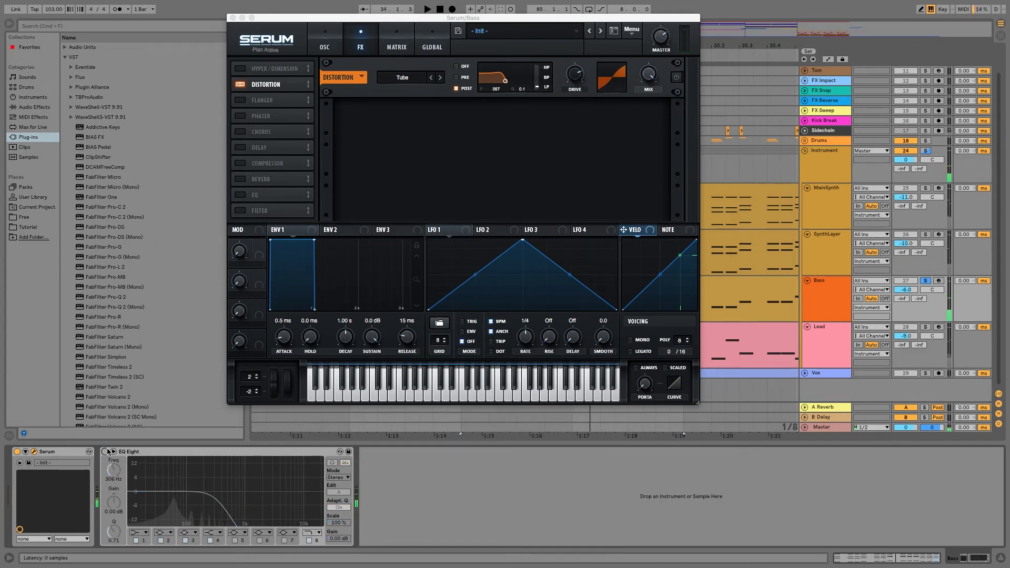
click(676, 80)
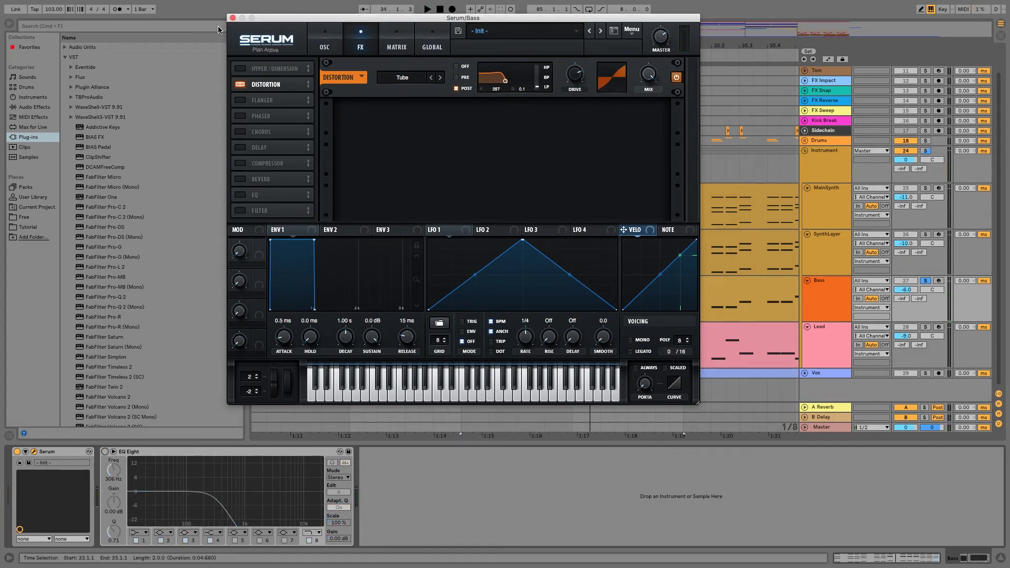
click(232, 18)
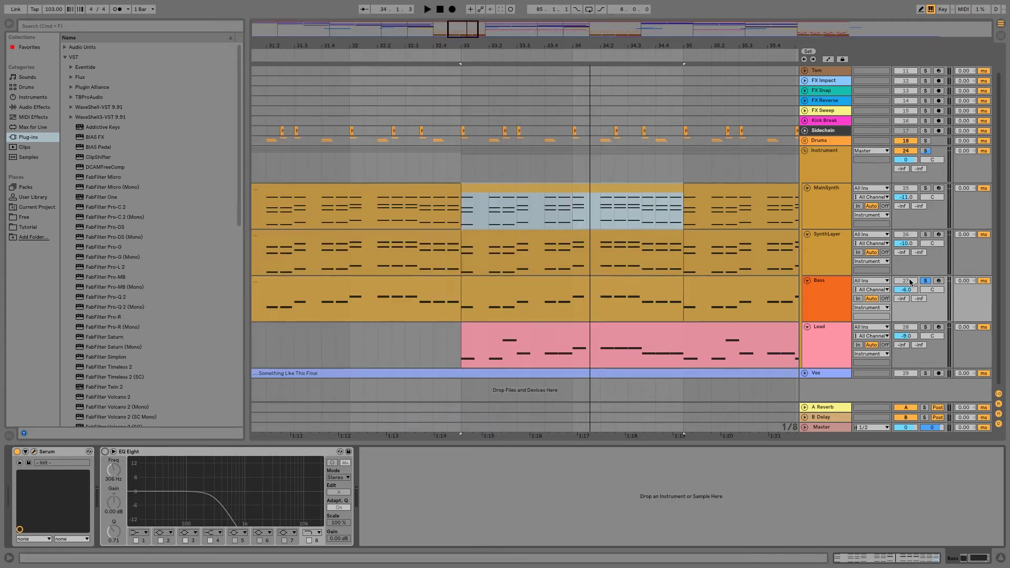
Solo the Lead track and play it from 33.1.1.
click(925, 327)
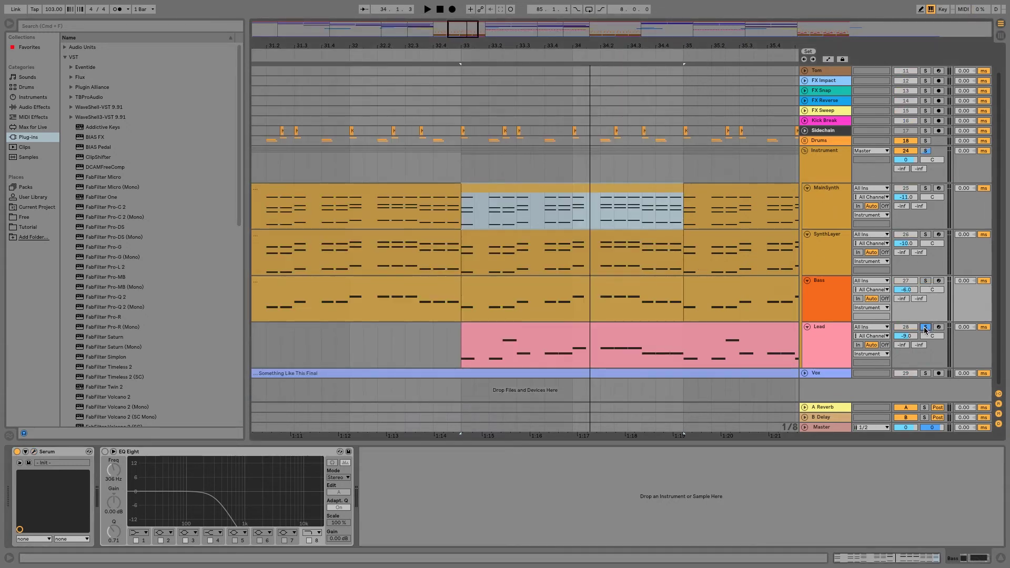
click(458, 348)
key(space)
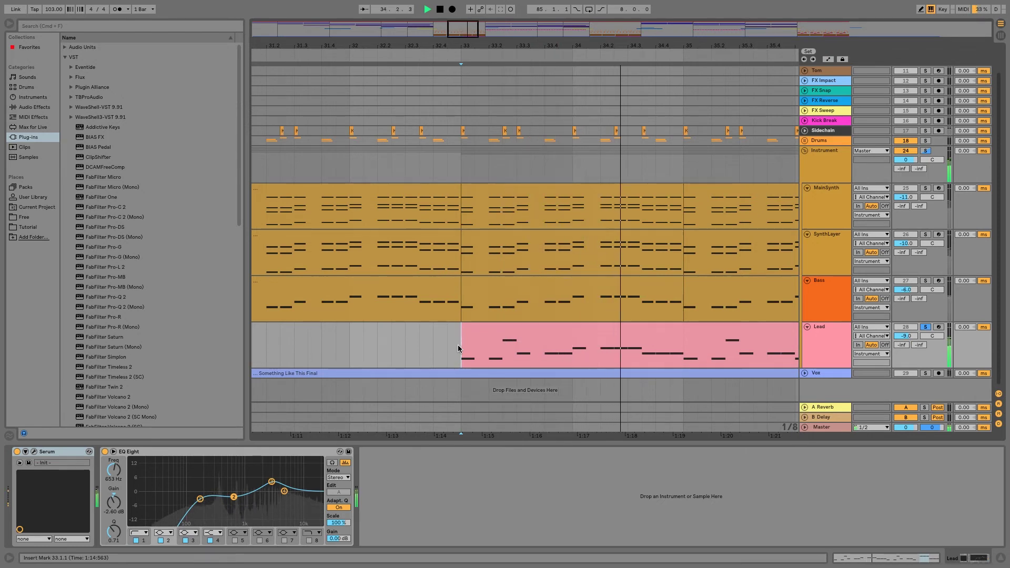
key(space)
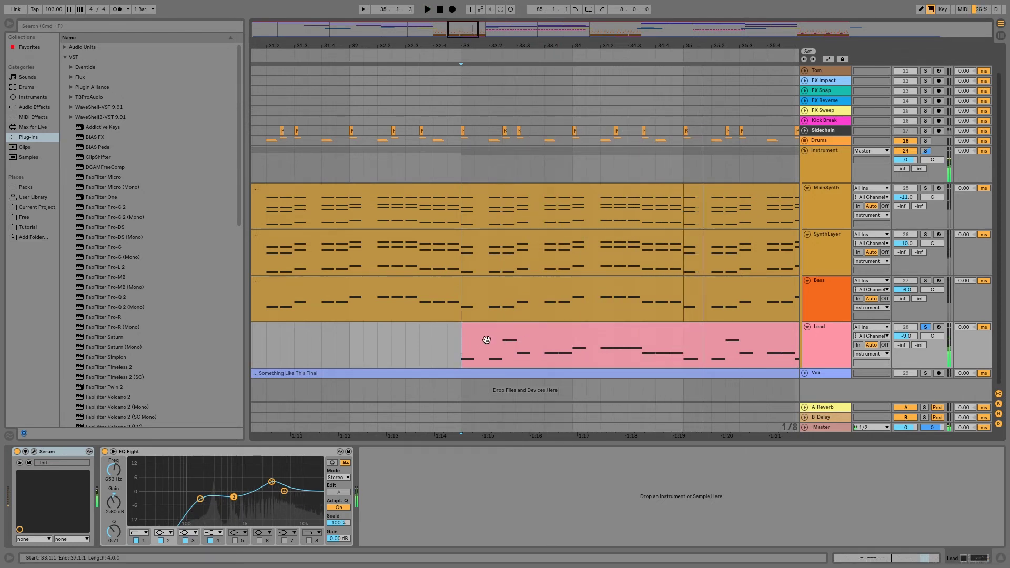
Examine the oscillator settings and effects chain in the Lead track's Serum, then close its window.
click(815, 339)
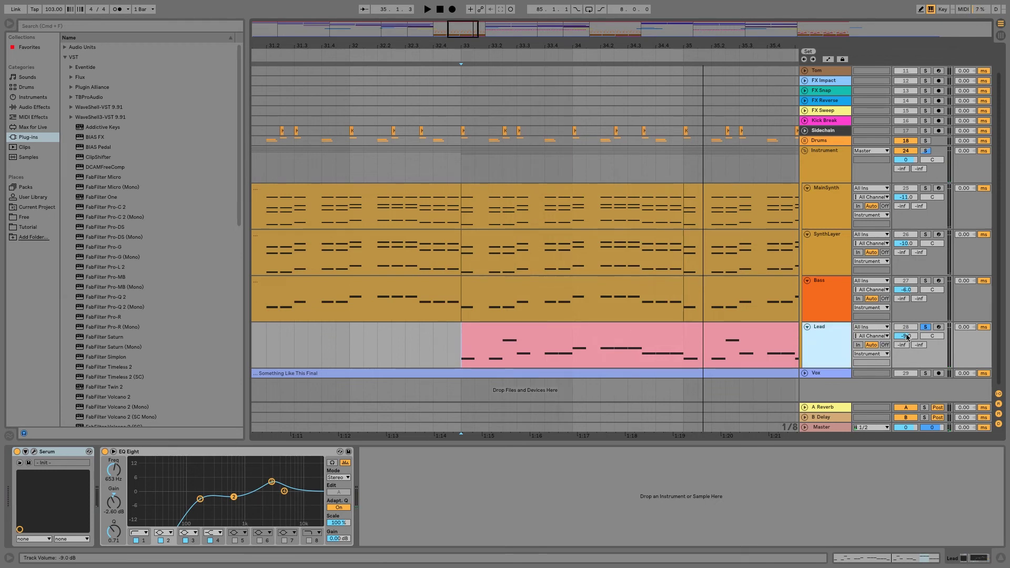
click(846, 252)
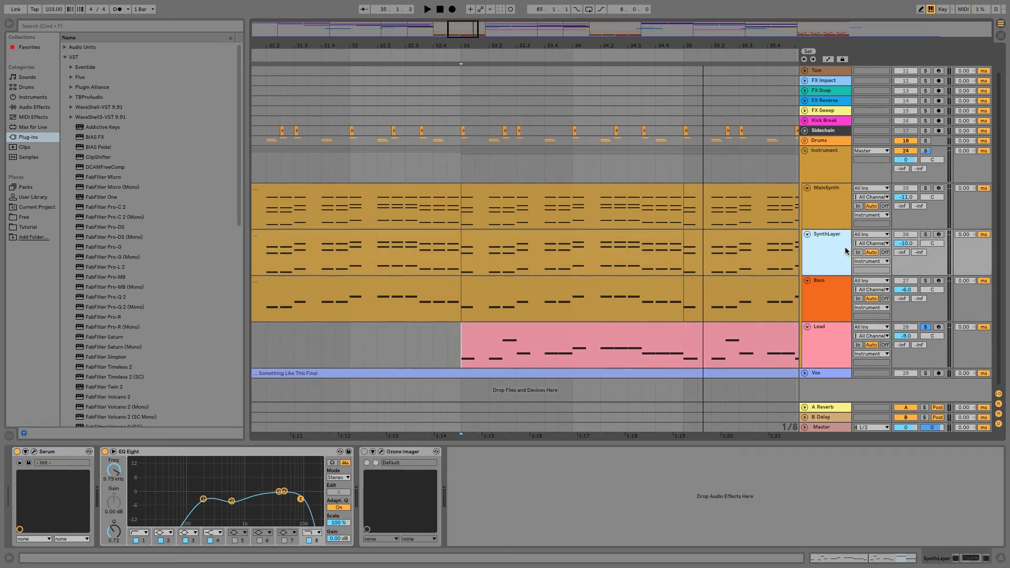
click(831, 347)
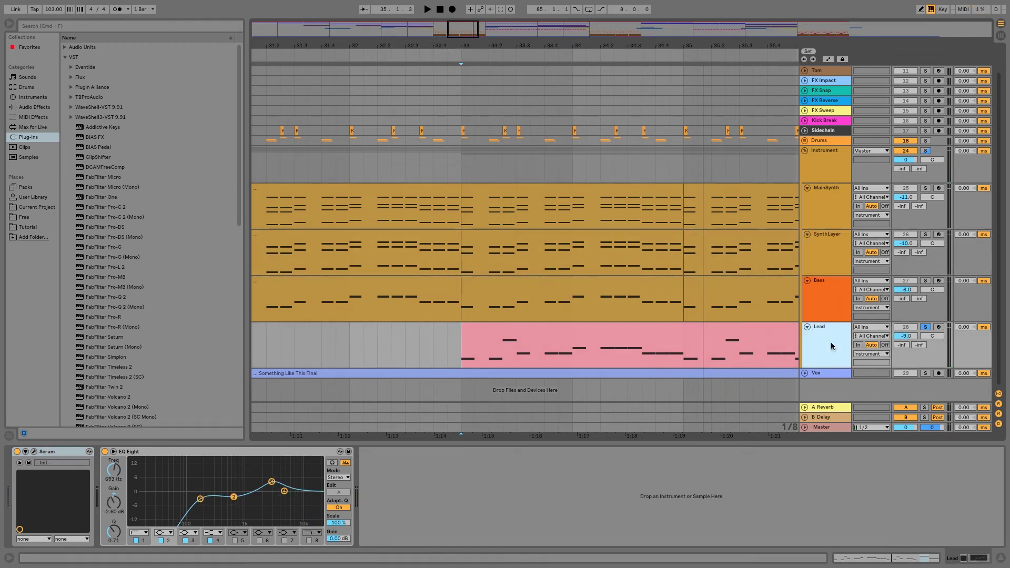
click(34, 451)
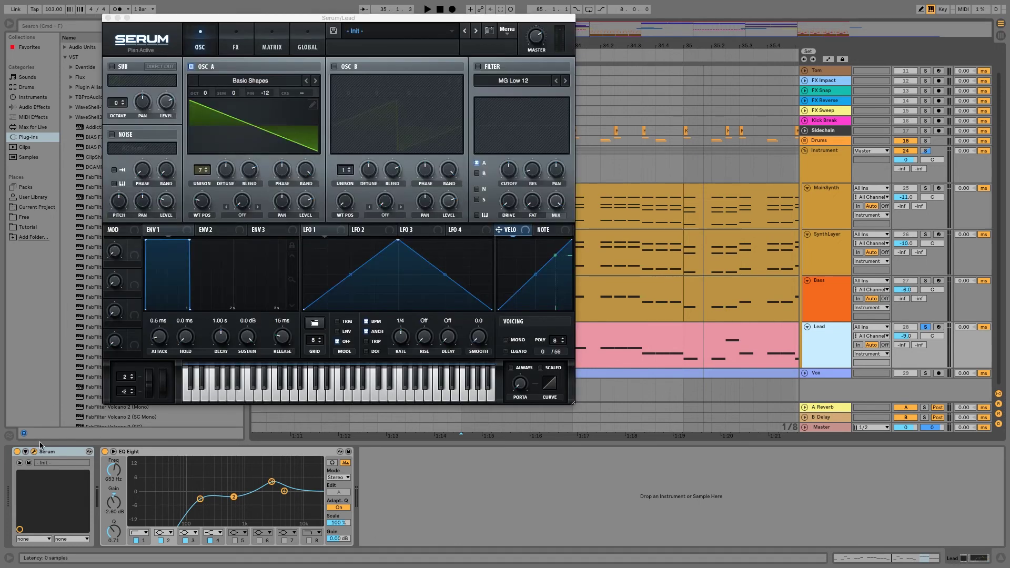
click(206, 173)
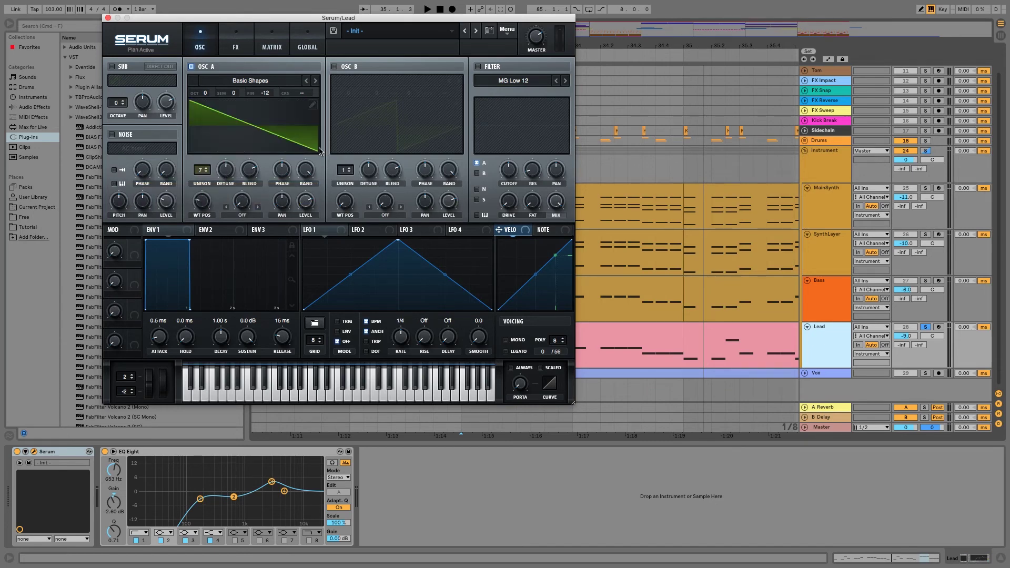
click(235, 49)
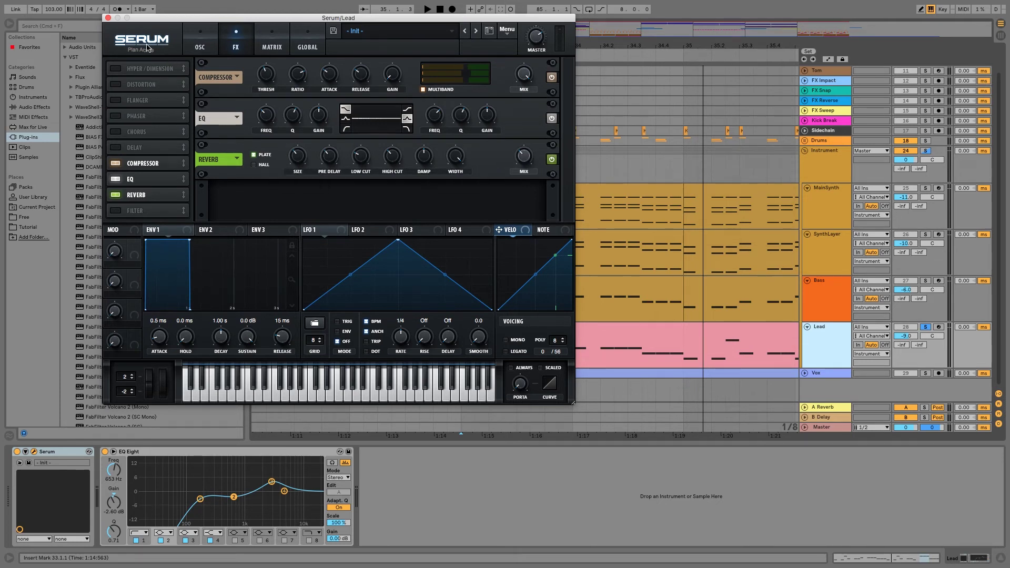
click(109, 19)
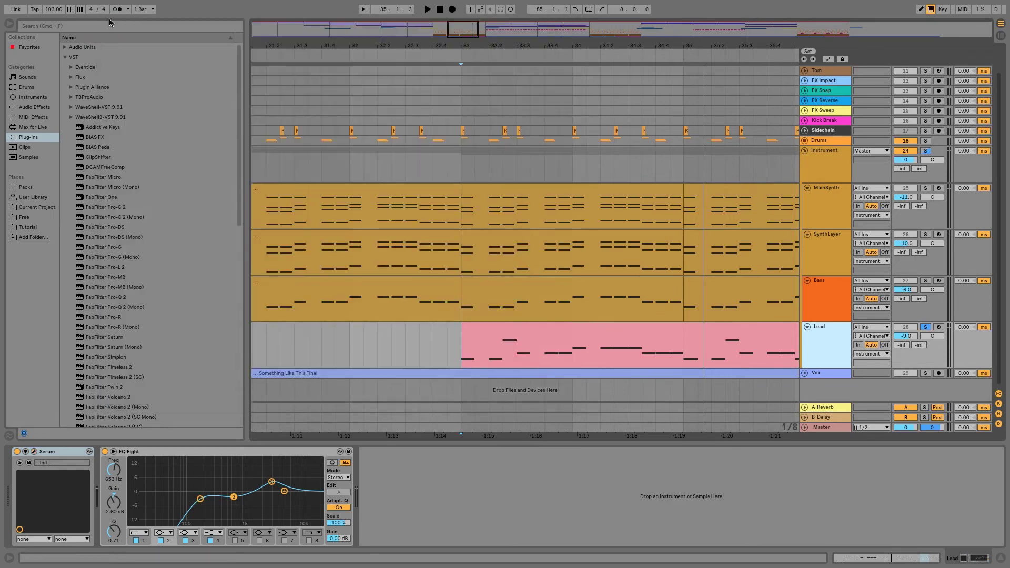
Turn off the Lead track's EQ Eight and play the soloed lead from 33.1.1.
click(104, 451)
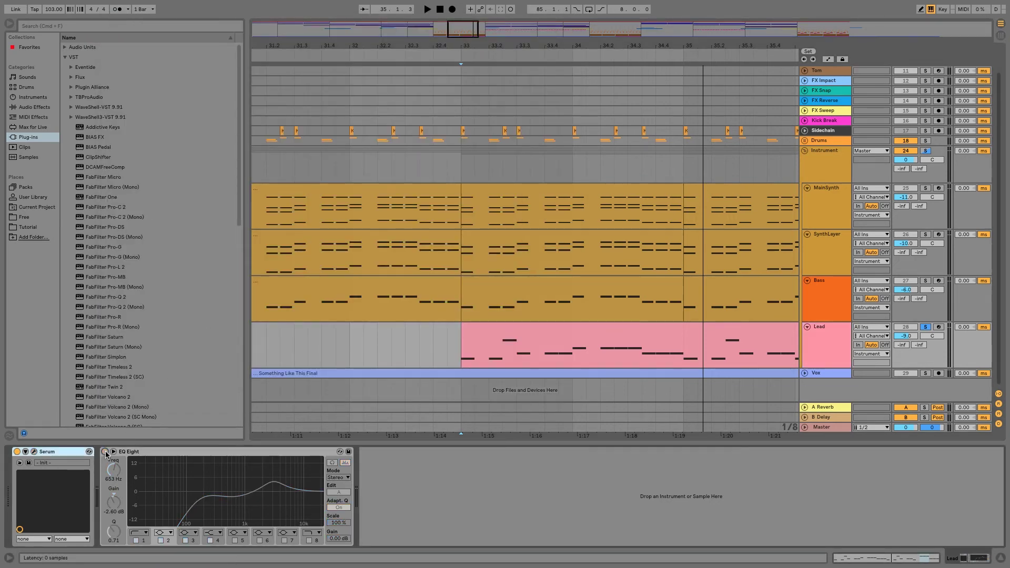
click(459, 335)
key(space)
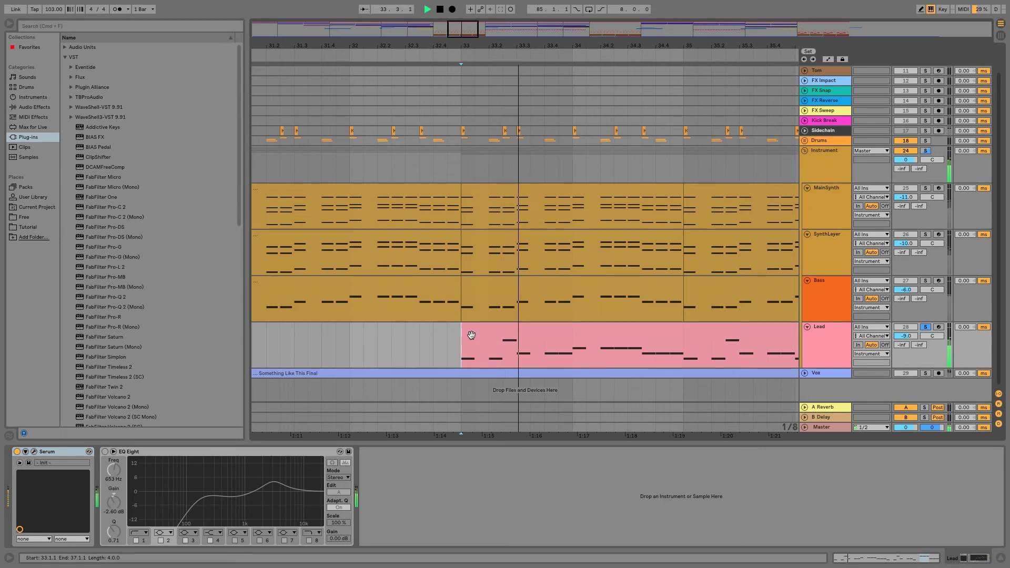
key(space)
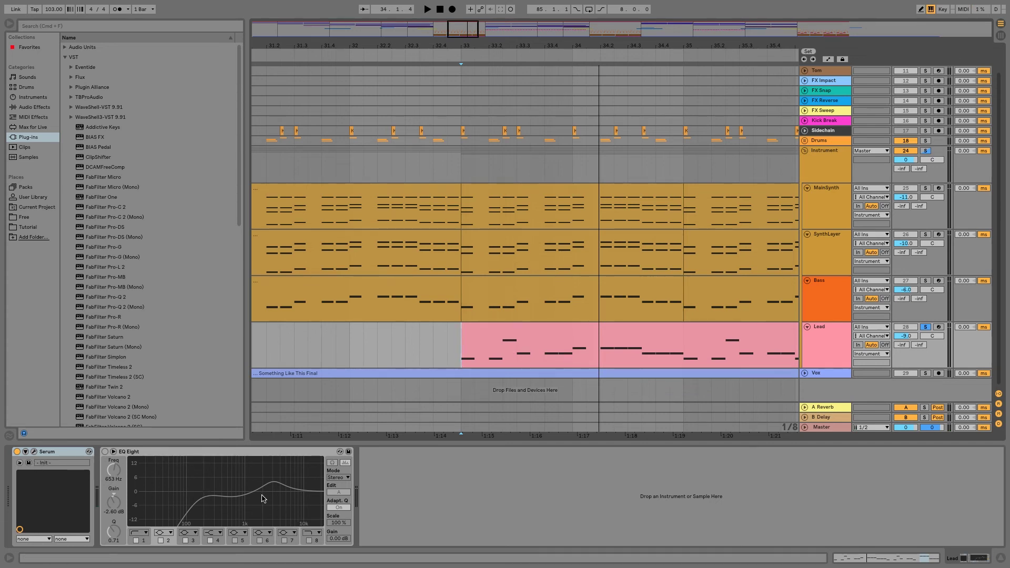
Turn the Lead's EQ Eight back on, compare it with the bypassed sound during playback, and unsolo the track.
click(104, 451)
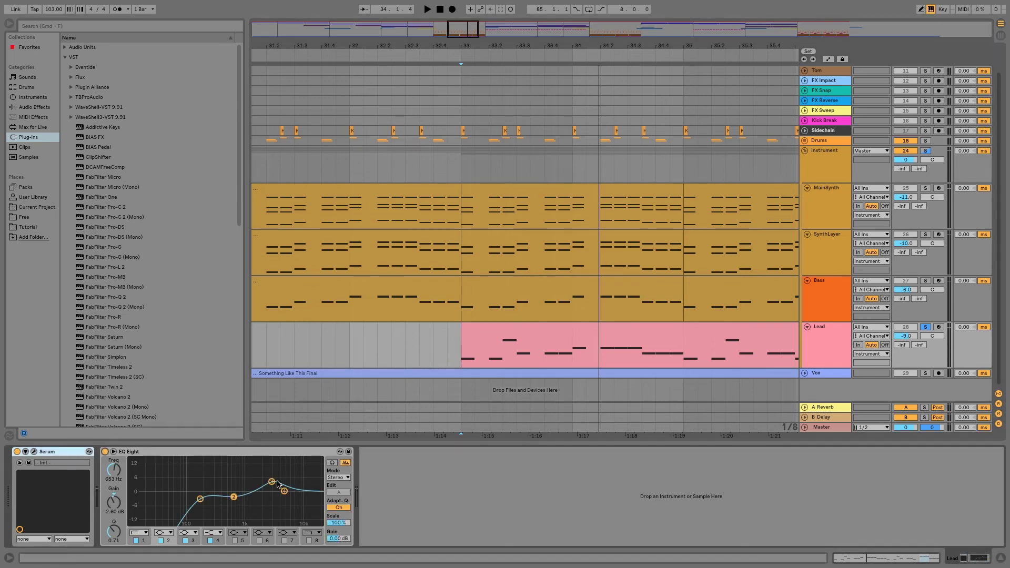
click(271, 482)
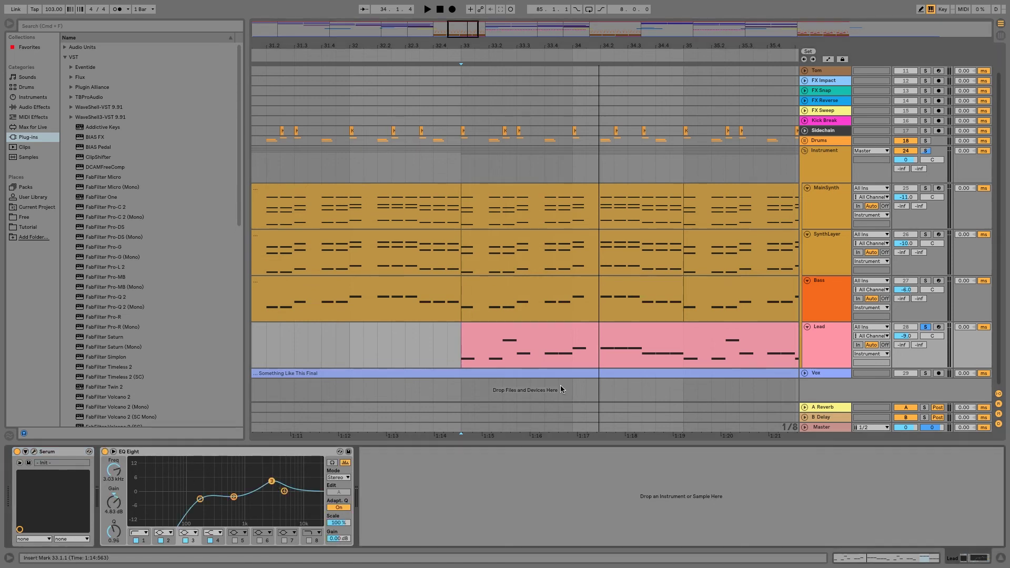
key(space)
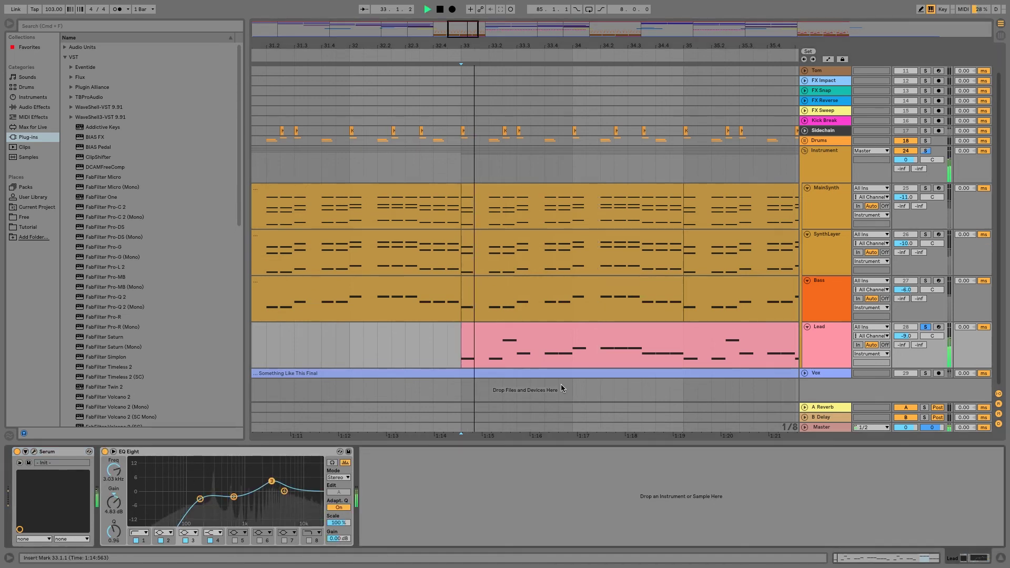
click(105, 451)
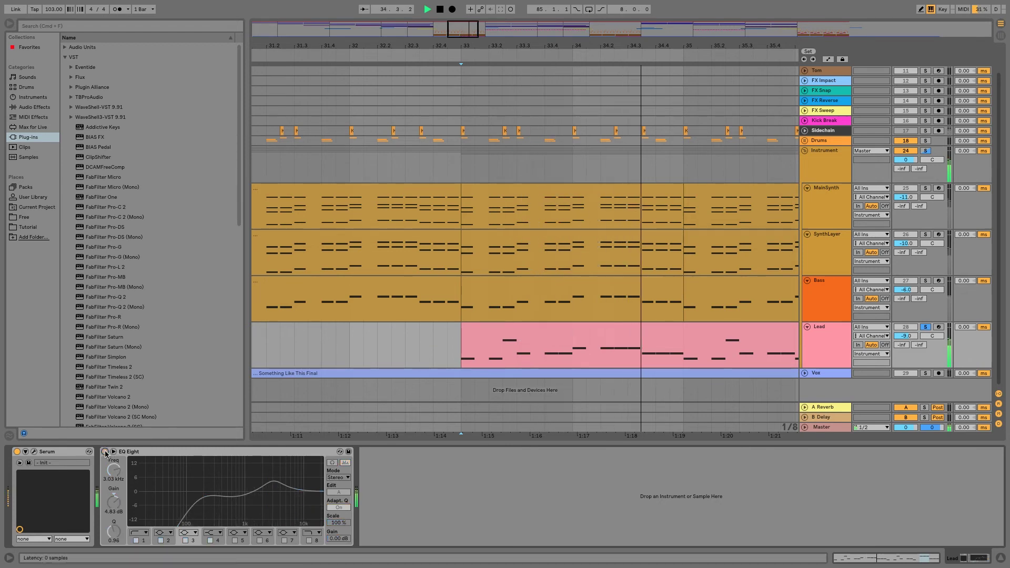
click(105, 451)
key(space)
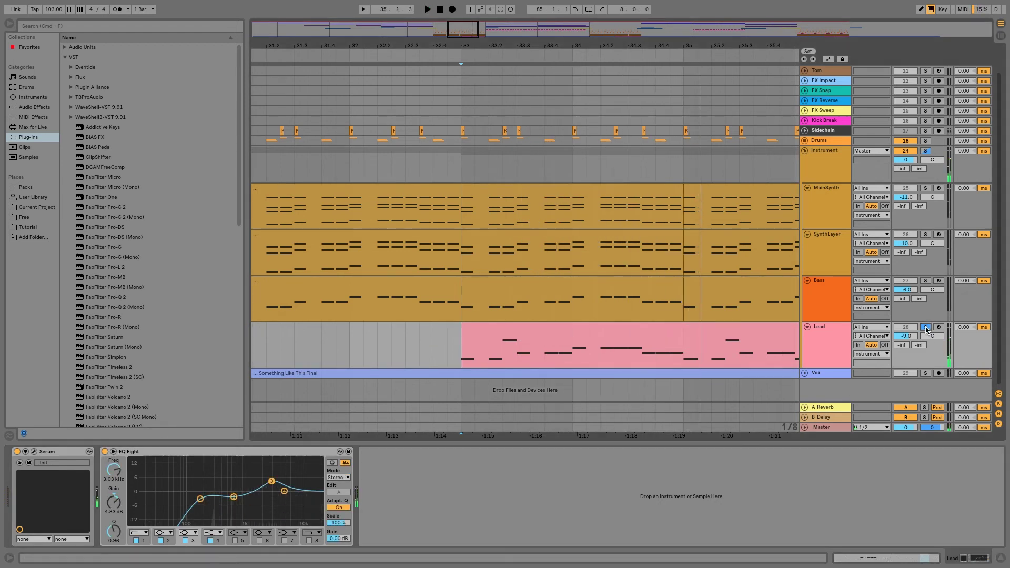
click(925, 327)
Select the MainSynth through Lead tracks and bring up the Group Tracks command without applying it.
click(830, 202)
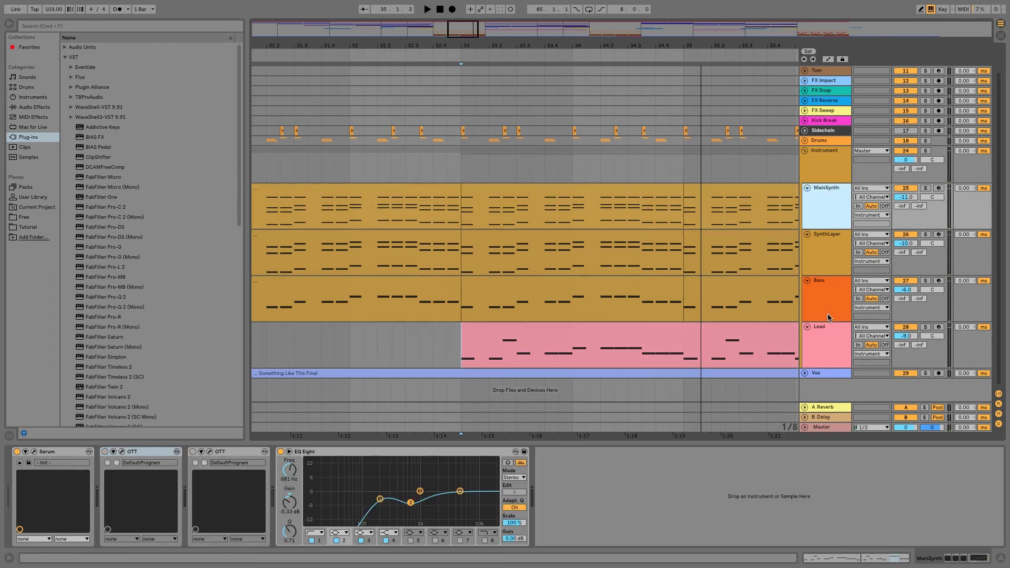
shift+click(827, 336)
right_click(825, 216)
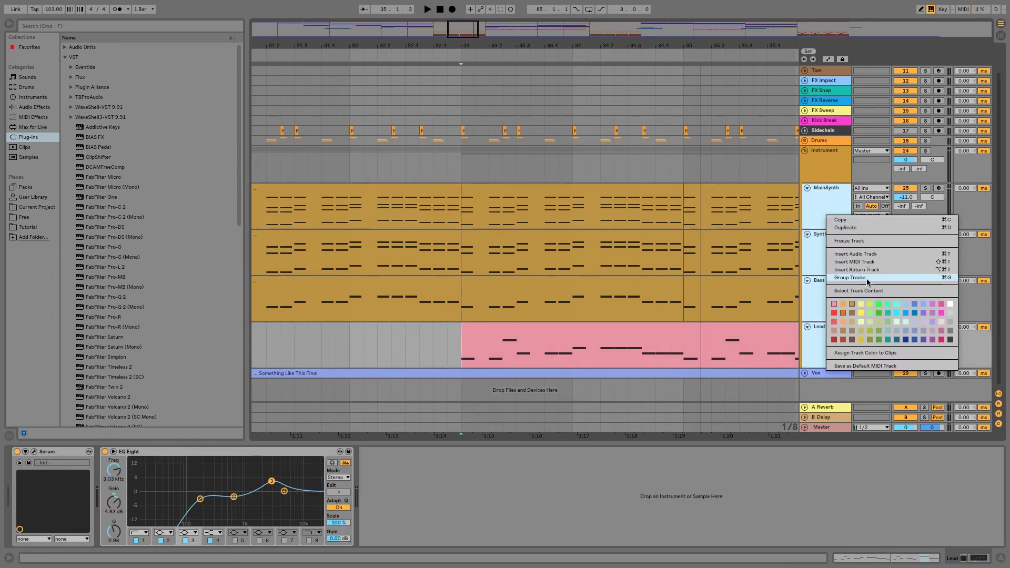
click(825, 161)
Choose the Sidechain track as the sidechain source of the Instrument group's Compressor.
click(828, 158)
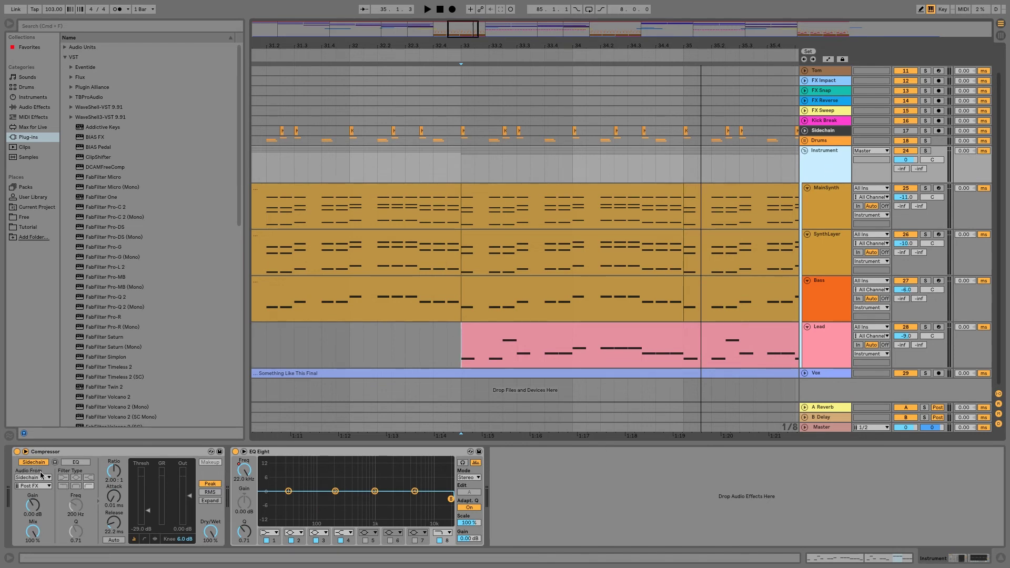
click(38, 478)
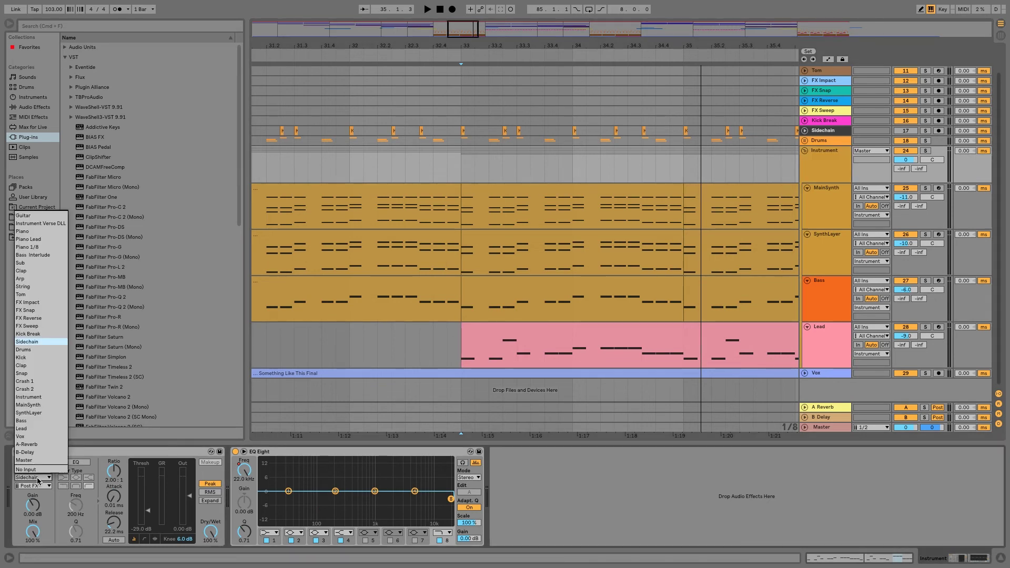
click(34, 342)
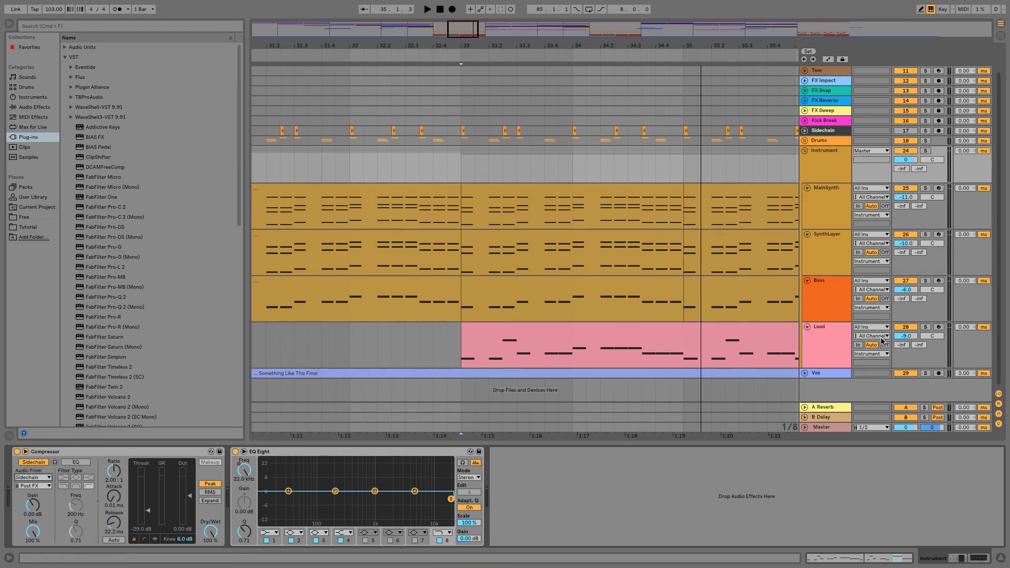
Solo the Instrument group, play all its layers together from 33.1.1, and unsolo it.
click(924, 150)
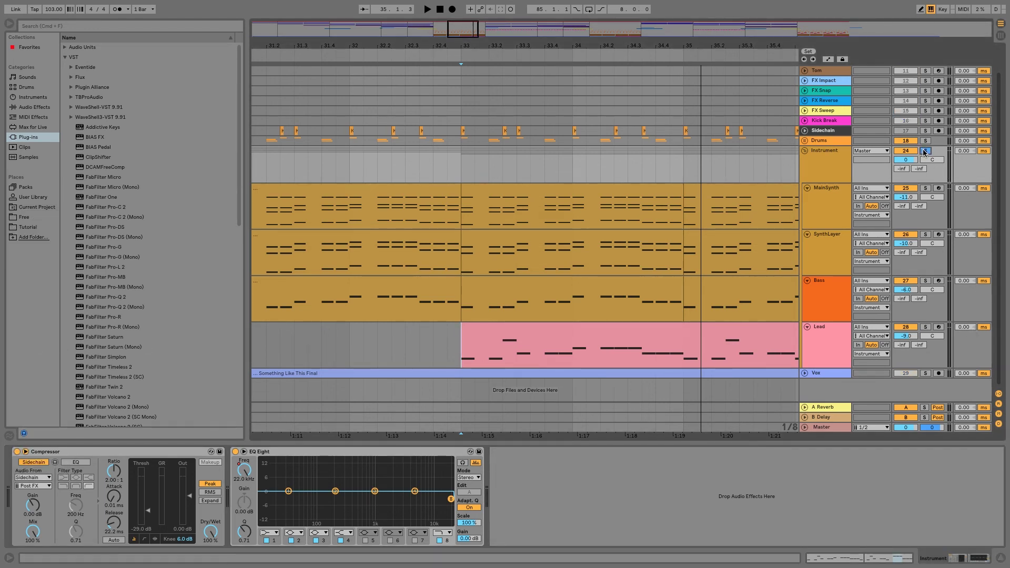
key(space)
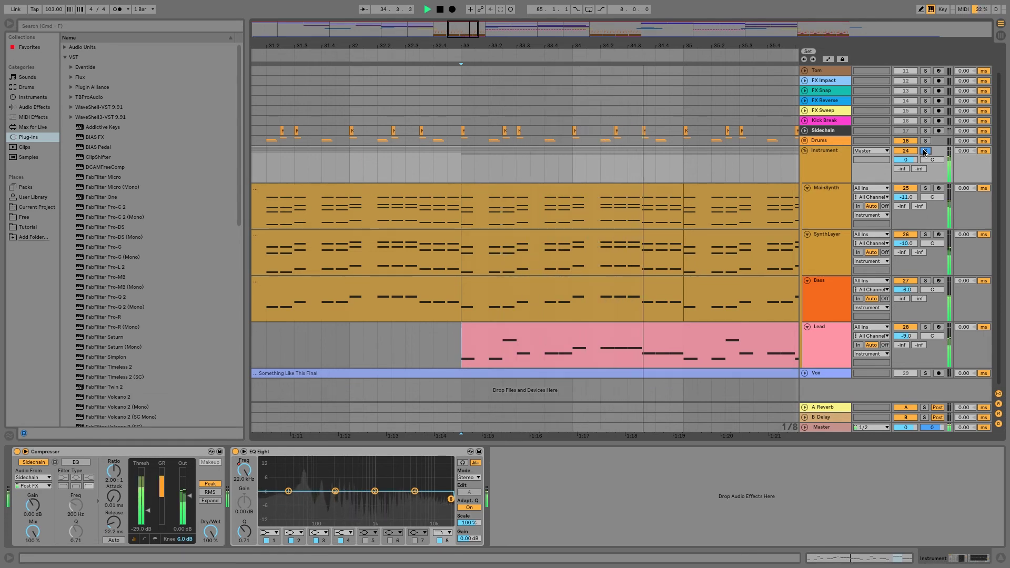
click(924, 151)
key(space)
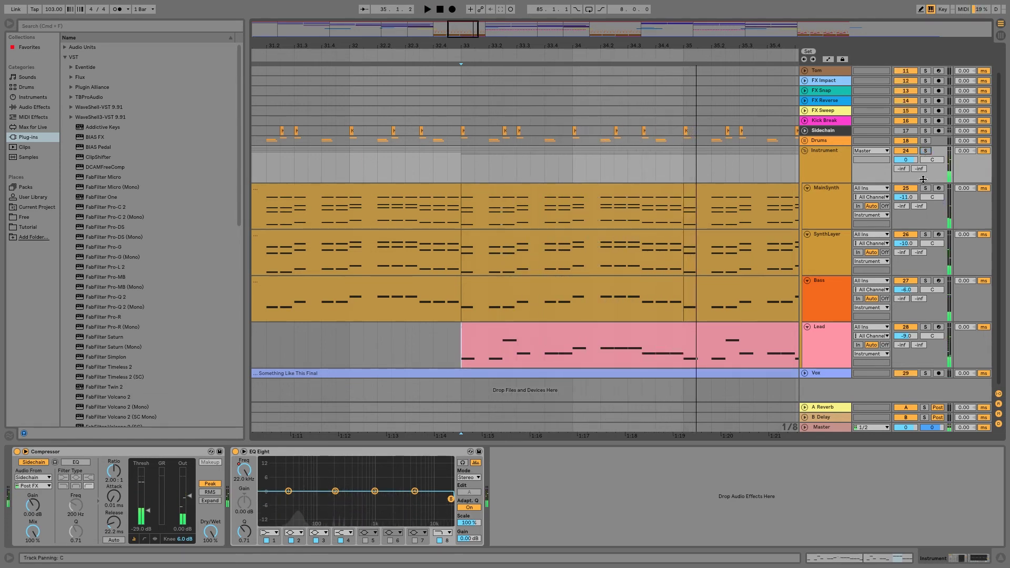
Collapse the Instrument group and place the insert mark at the start of the Build section, 25.1.1.
click(804, 151)
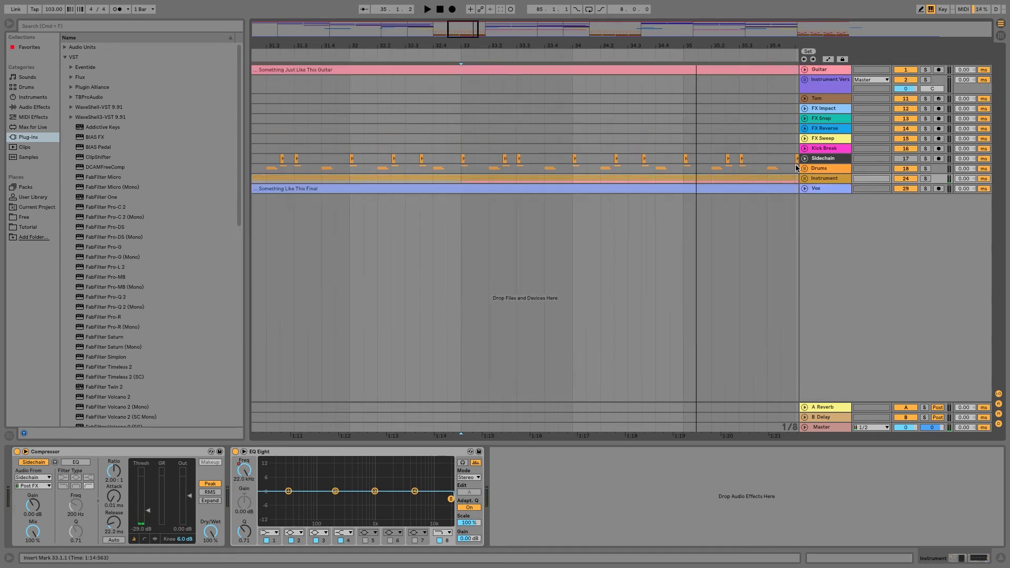
drag(458, 30, 368, 140)
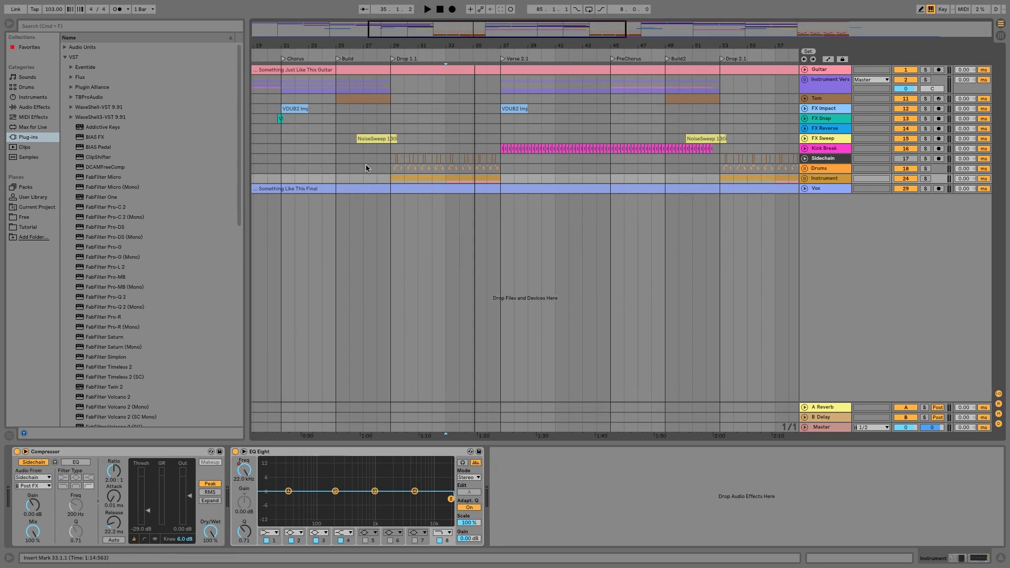
click(336, 160)
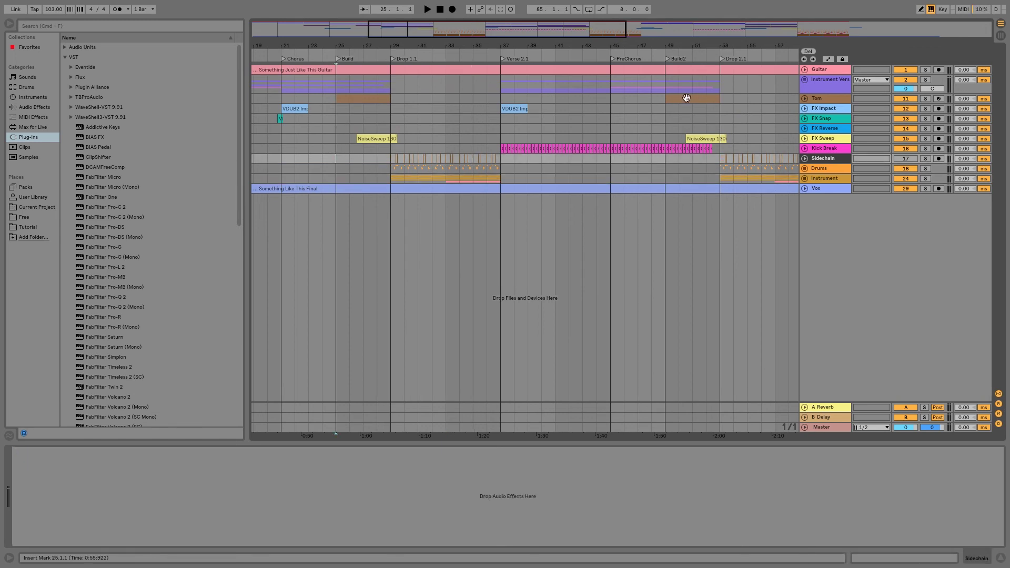
Expand the Instrument Verse DLL group and select the Piano 1/8 clip in the Build section.
click(822, 84)
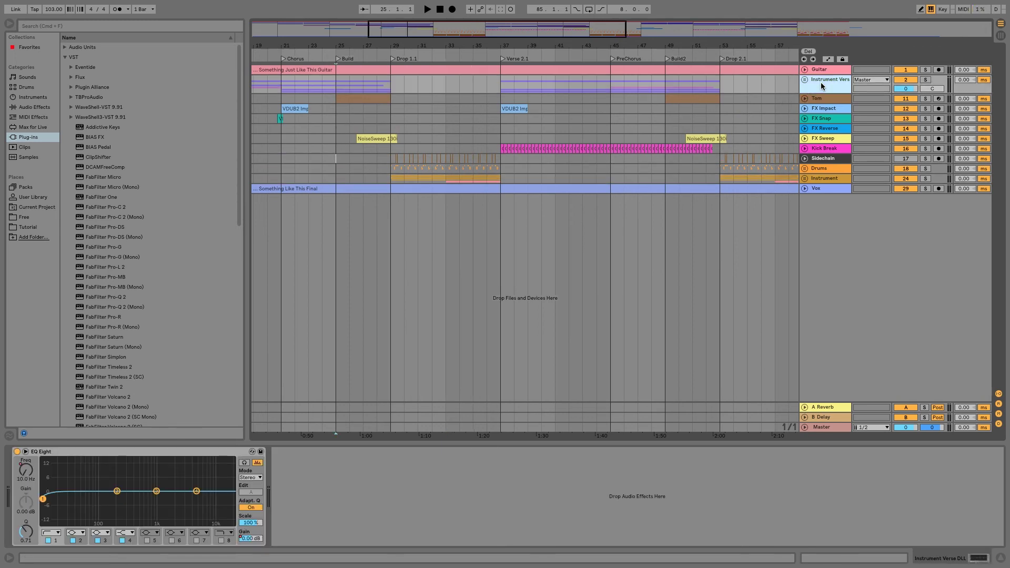
click(803, 80)
click(352, 158)
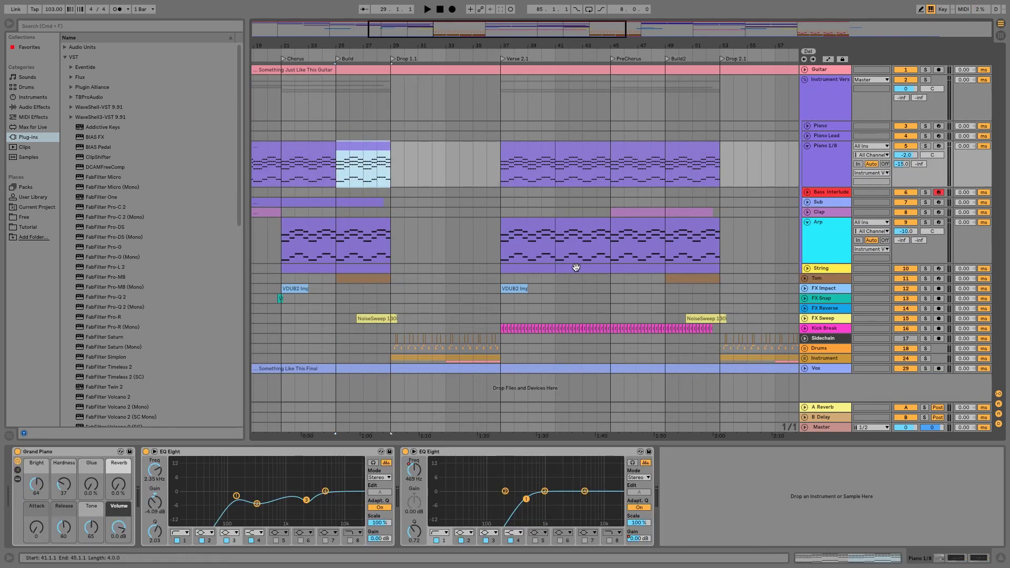
Open the Serum synth on the Arp track and the MIDI notes of its clip in the Build section.
click(363, 369)
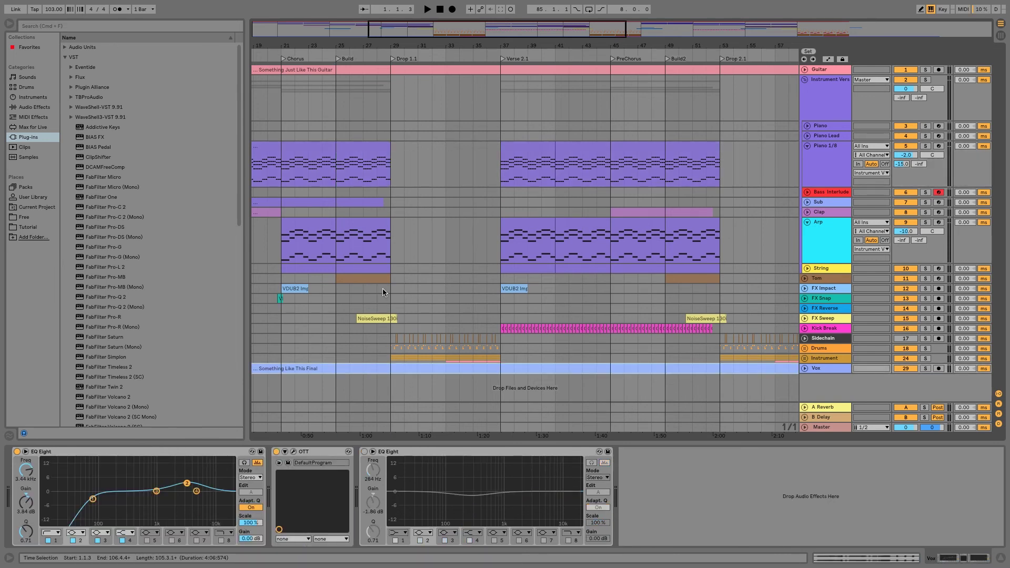
click(364, 278)
click(827, 221)
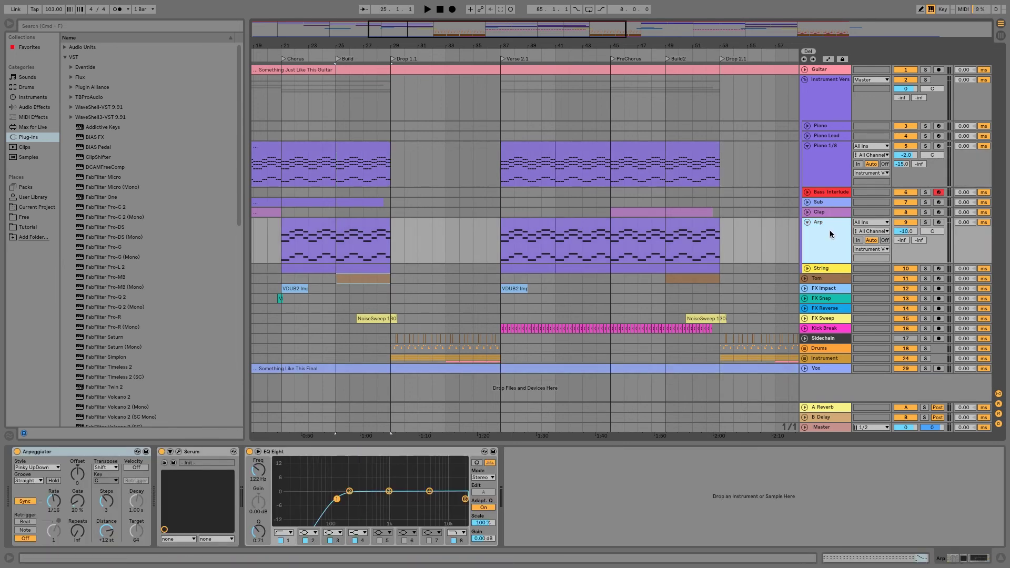
click(180, 453)
drag(368, 67, 674, 64)
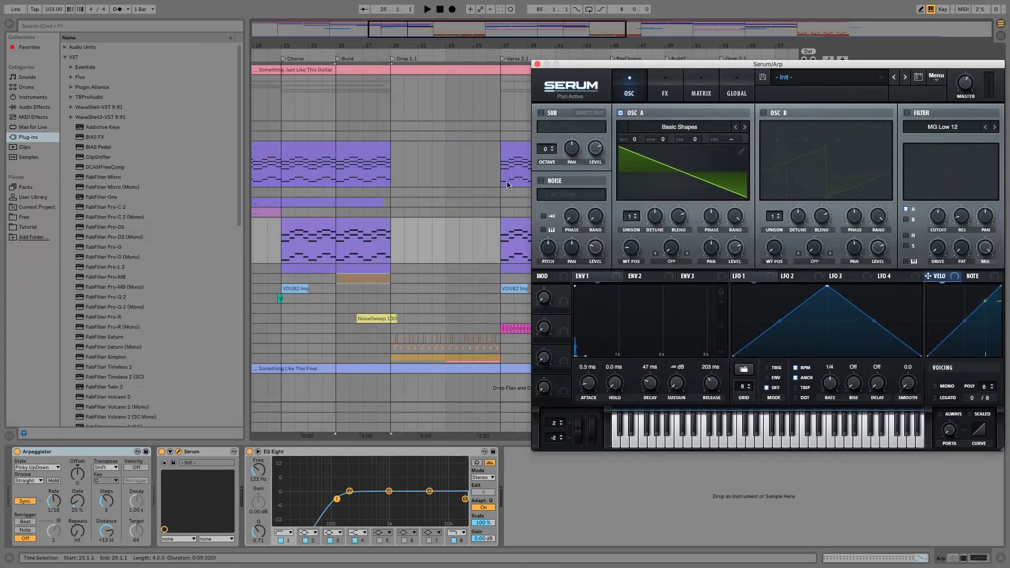
double_click(374, 227)
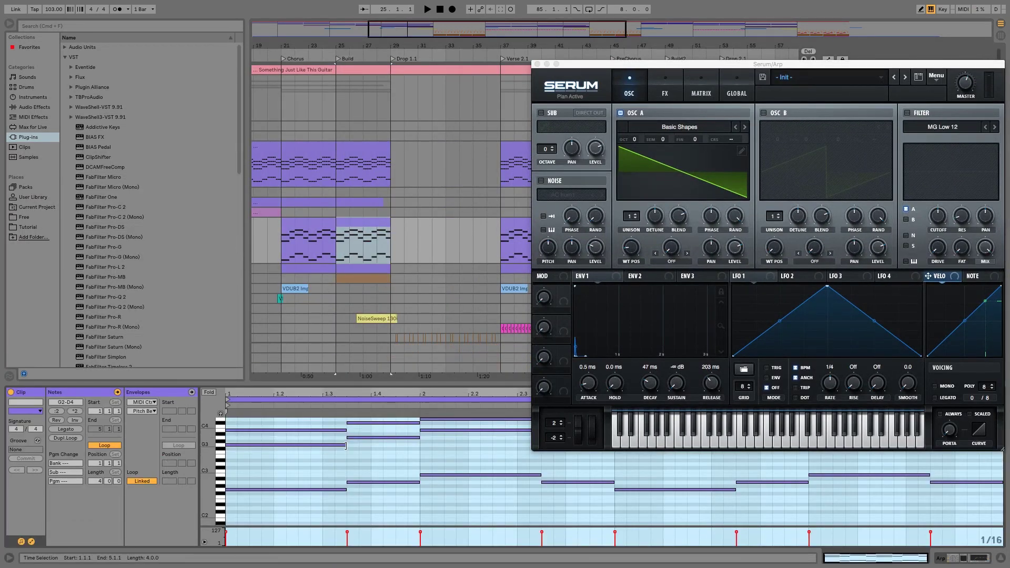
drag(789, 70, 445, 68)
Show the Arp track's devices and the browser's MIDI Effects, then solo the Arp track and play it from 25.1.1.
click(816, 234)
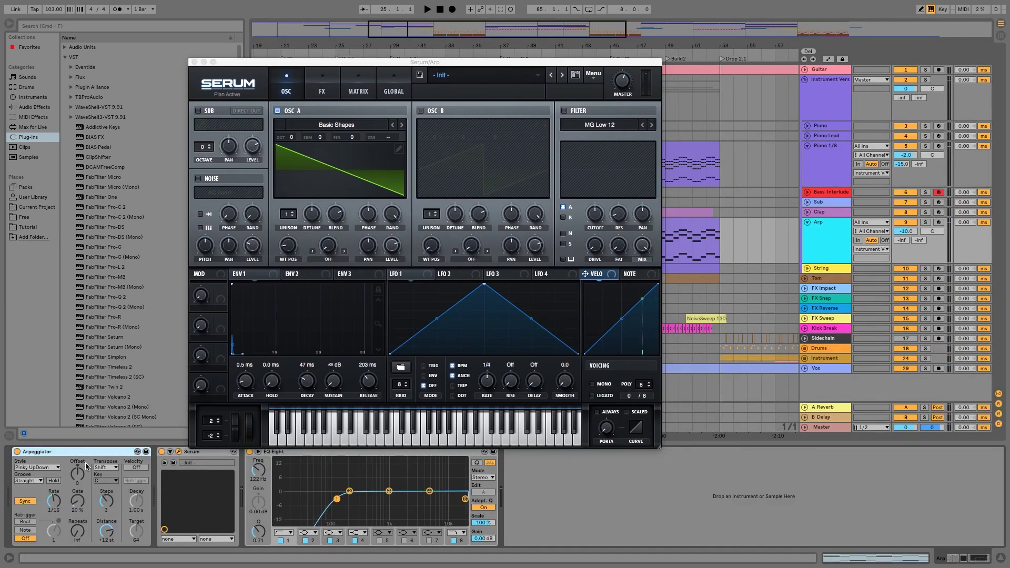
click(34, 116)
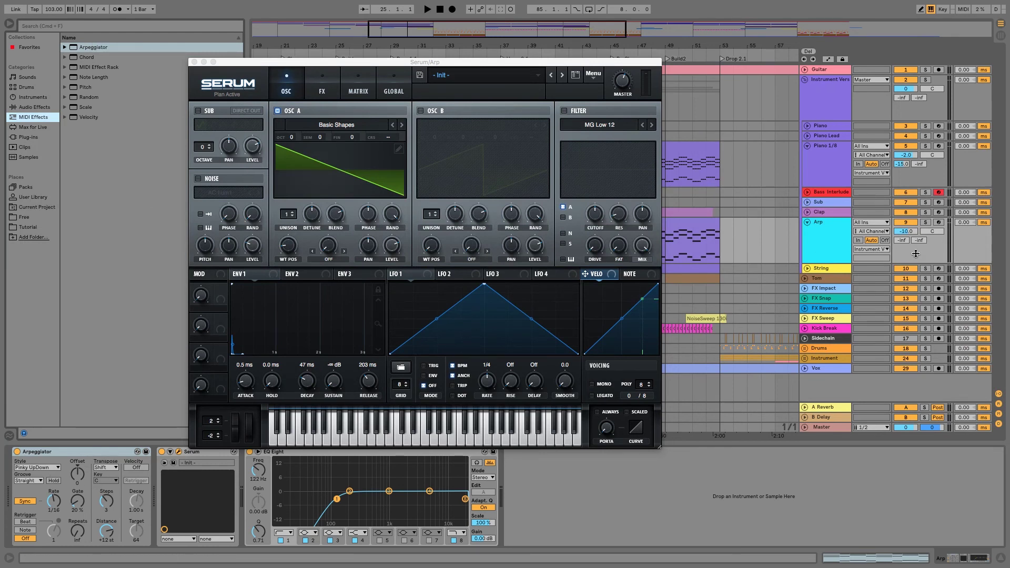
click(925, 221)
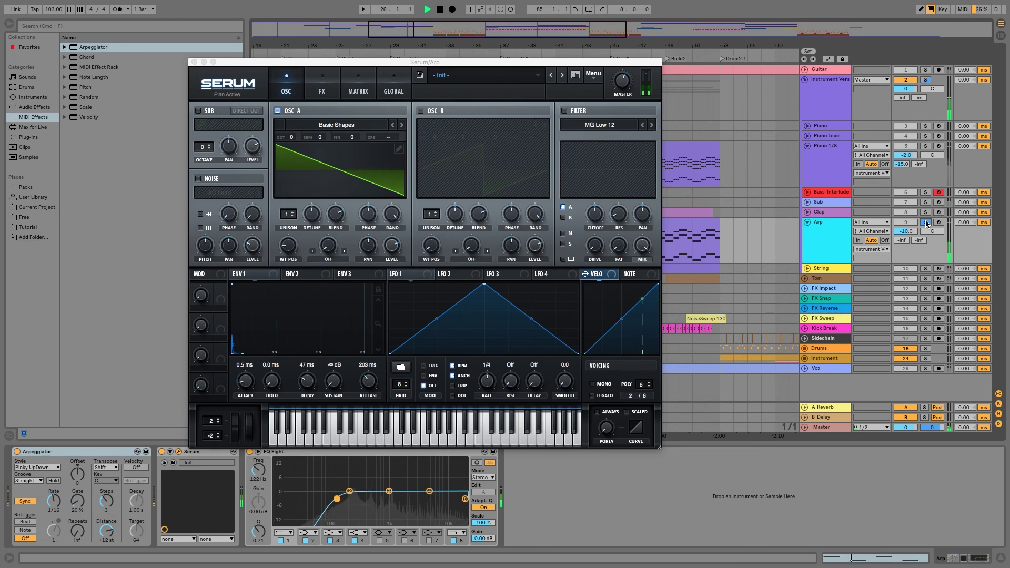
key(space)
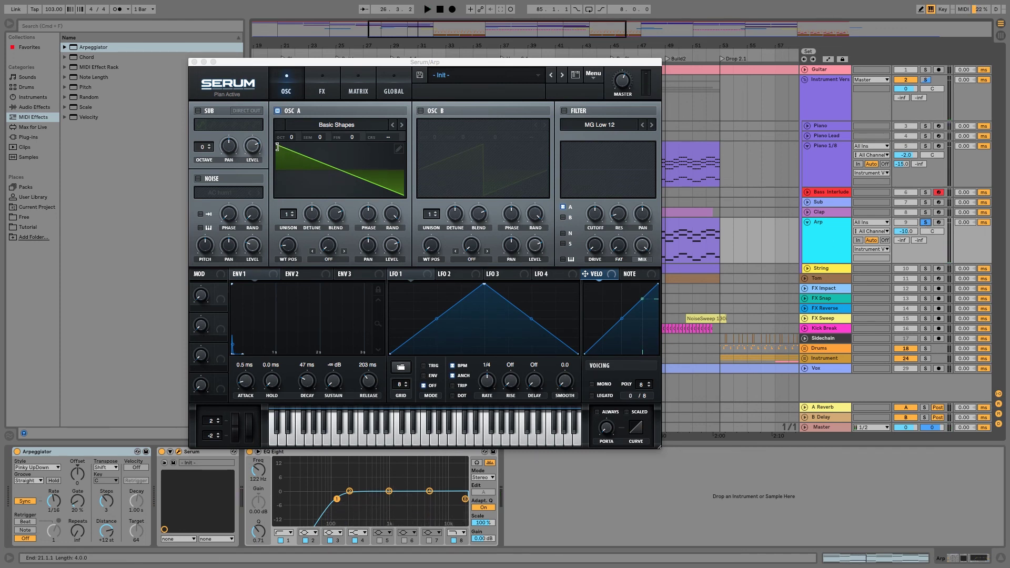
Try an Env 1 decay of 1.02 s in Serum, then set it to 88 ms, playing the arp with each value.
mouse_move(308, 381)
mouse_down()
mouse_move(305, 357)
mouse_move(310, 375)
mouse_up()
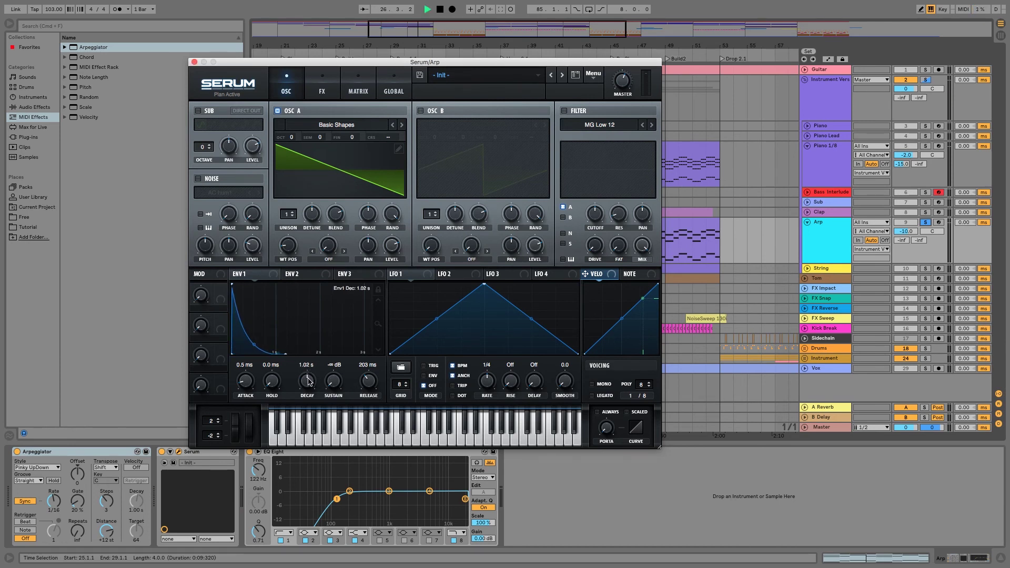
key(space)
drag(308, 380, 303, 401)
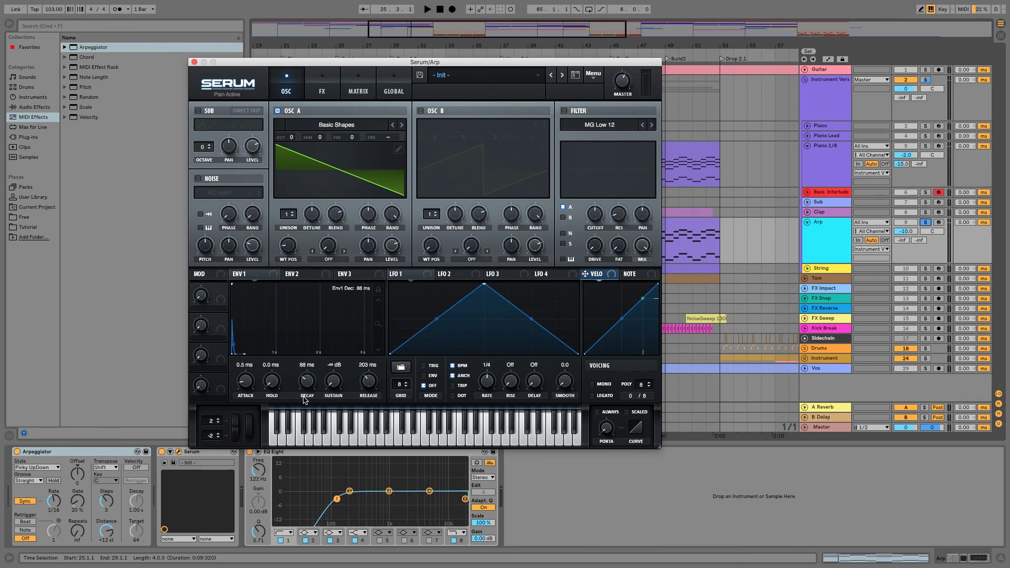
key(space)
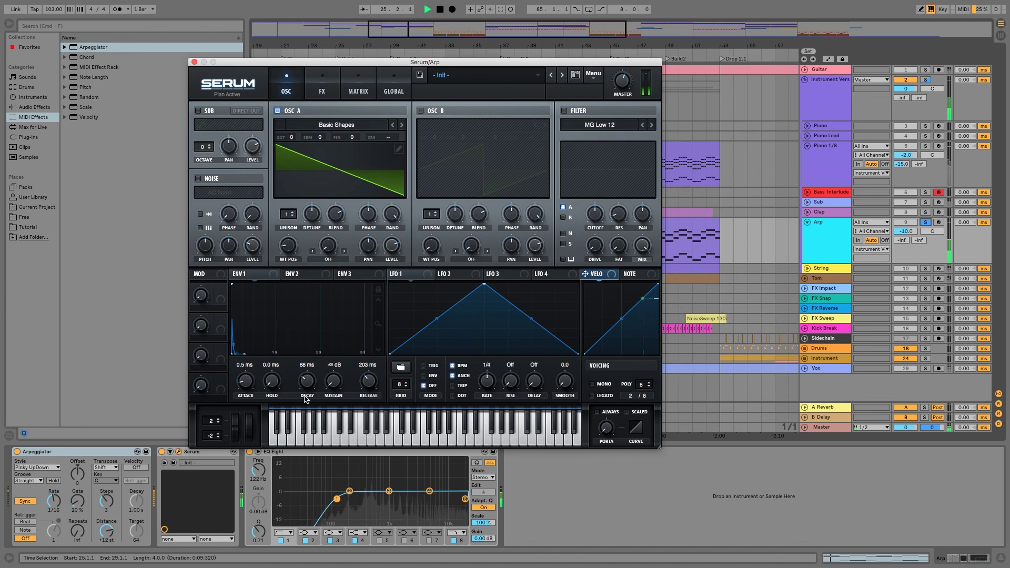
key(space)
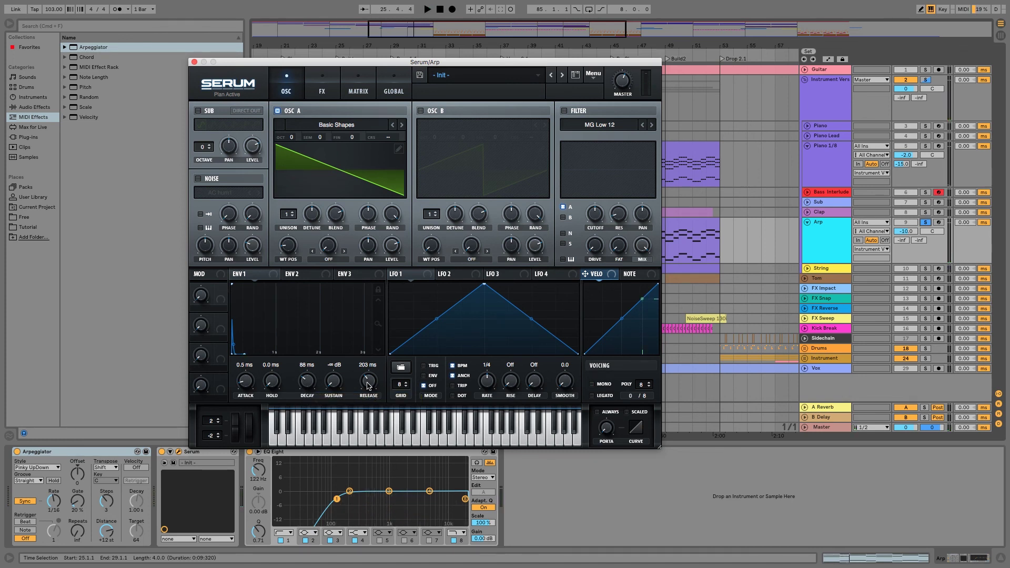
Check the effects page of the Arp's Serum synth, including its Reverb, and close the synth window.
click(322, 87)
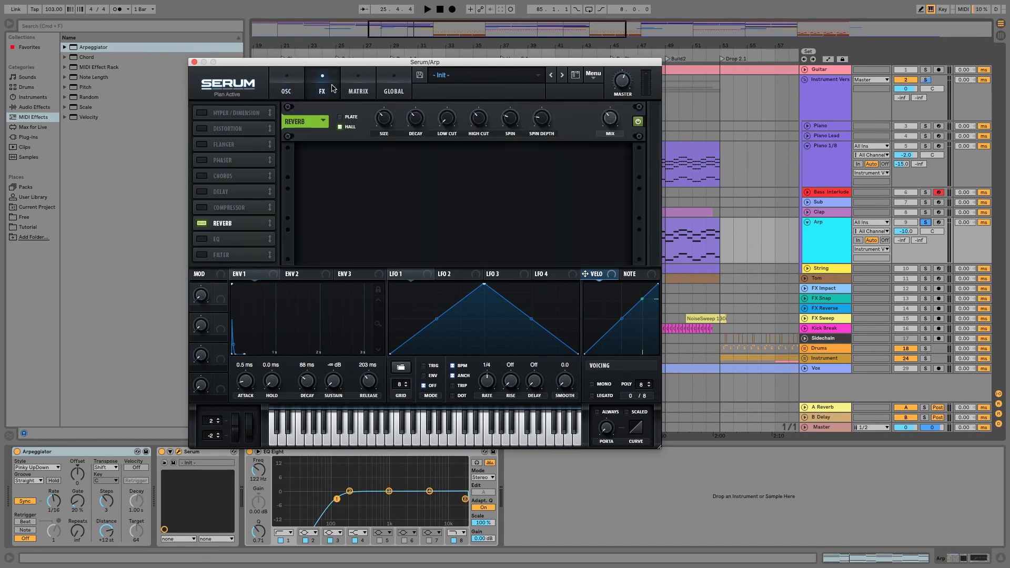
click(194, 63)
Place the insert mark on the Tom track at the start of the Build section, 25.1.1.
drag(451, 24, 448, 13)
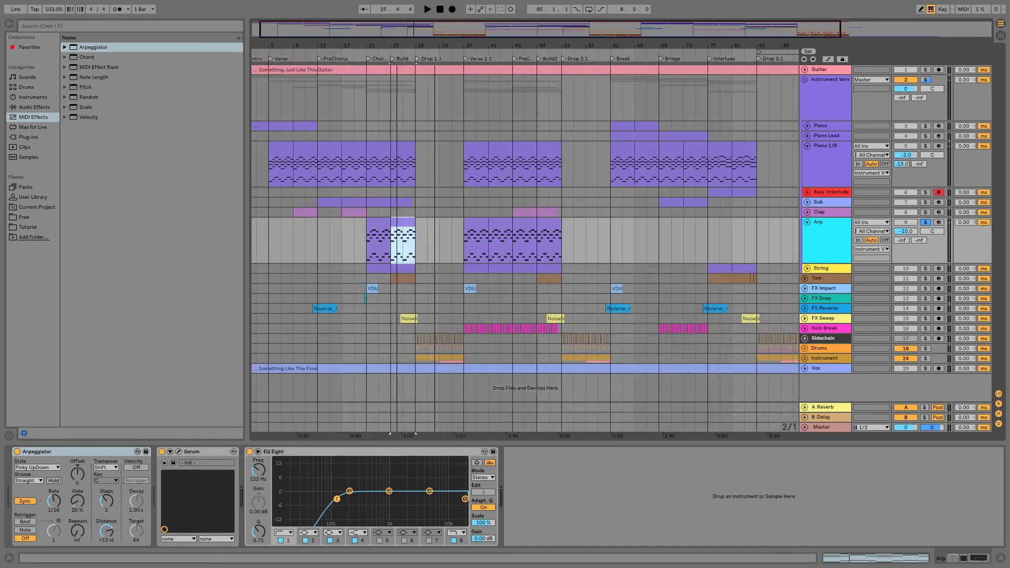
click(389, 279)
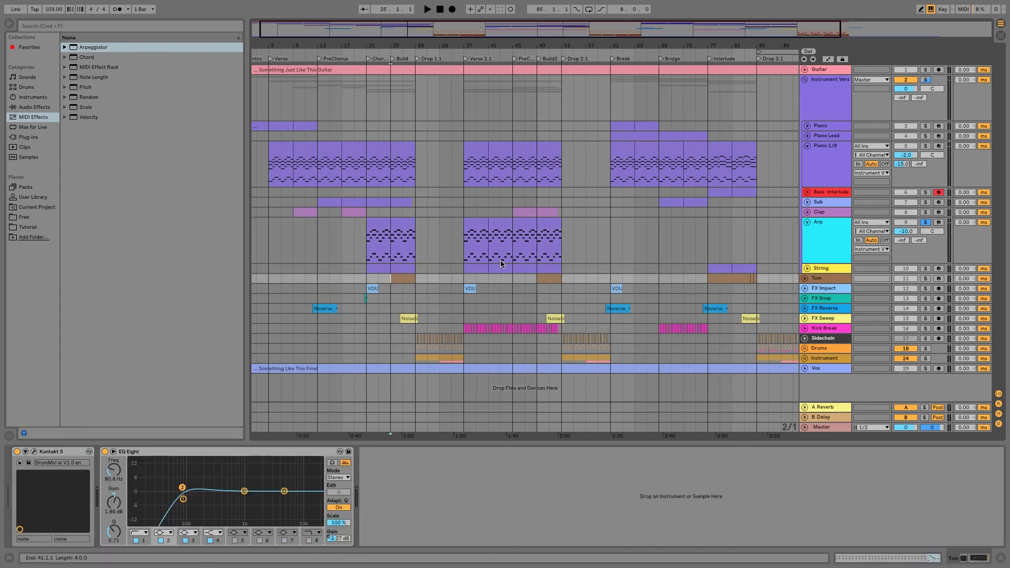